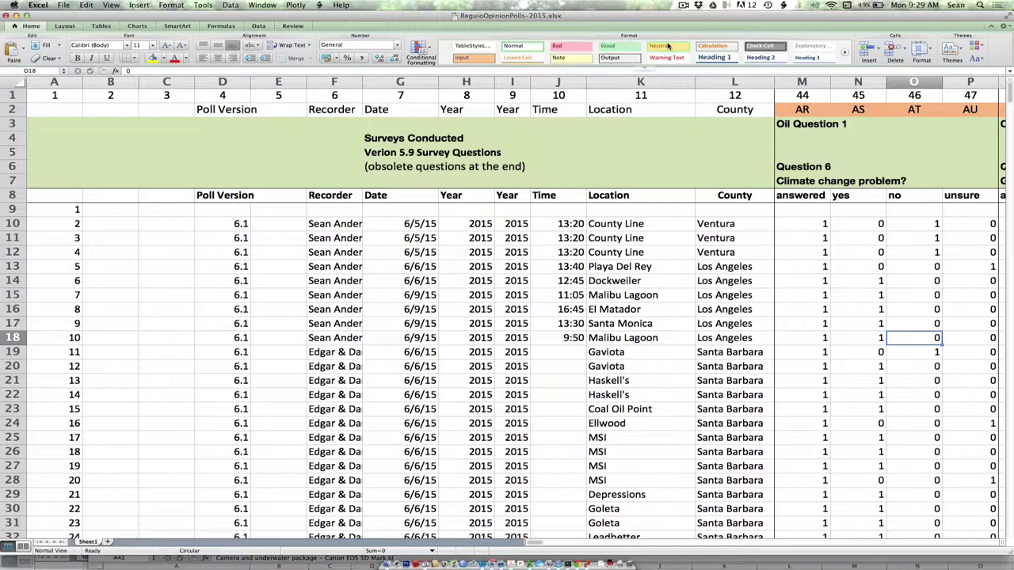
# Step: Scroll through the survey rows, then across to the oil-question columns U–AL and back to row 1
pyautogui.scroll(-5, 560, 212)
pyautogui.scroll(-5, 560, 211)
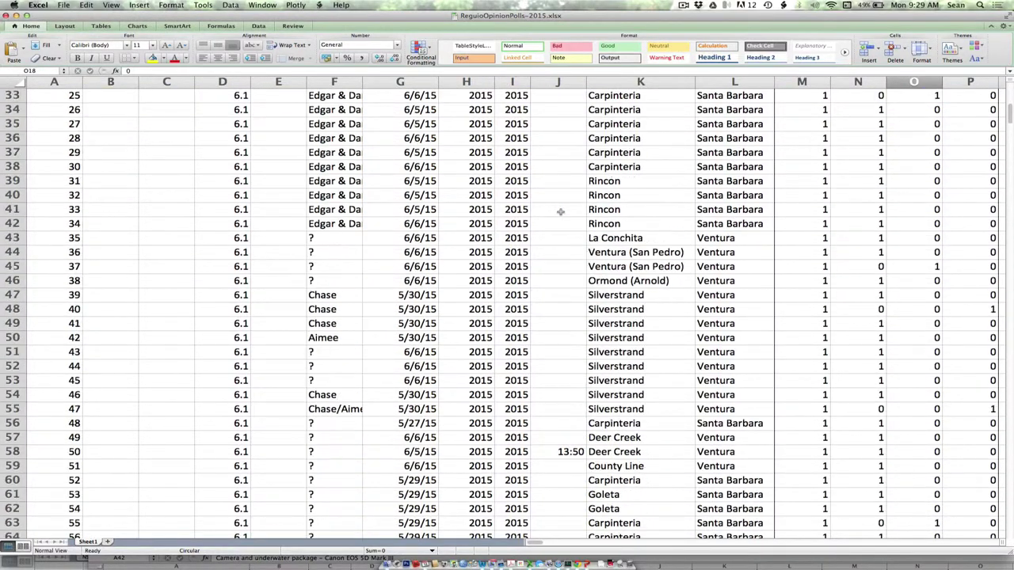
pyautogui.scroll(7, 560, 211)
pyautogui.scroll(-7, 560, 212)
pyautogui.scroll(3, 560, 211)
pyautogui.scroll(-3, 560, 211)
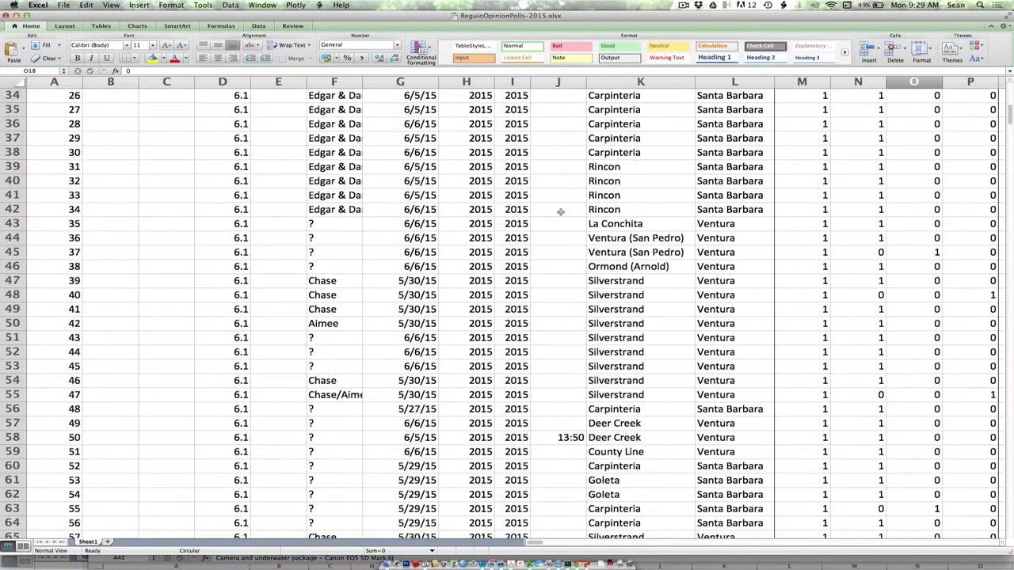
pyautogui.scroll(6, 561, 212)
pyautogui.scroll(-5, 560, 212)
pyautogui.hscroll(1, 560, 211)
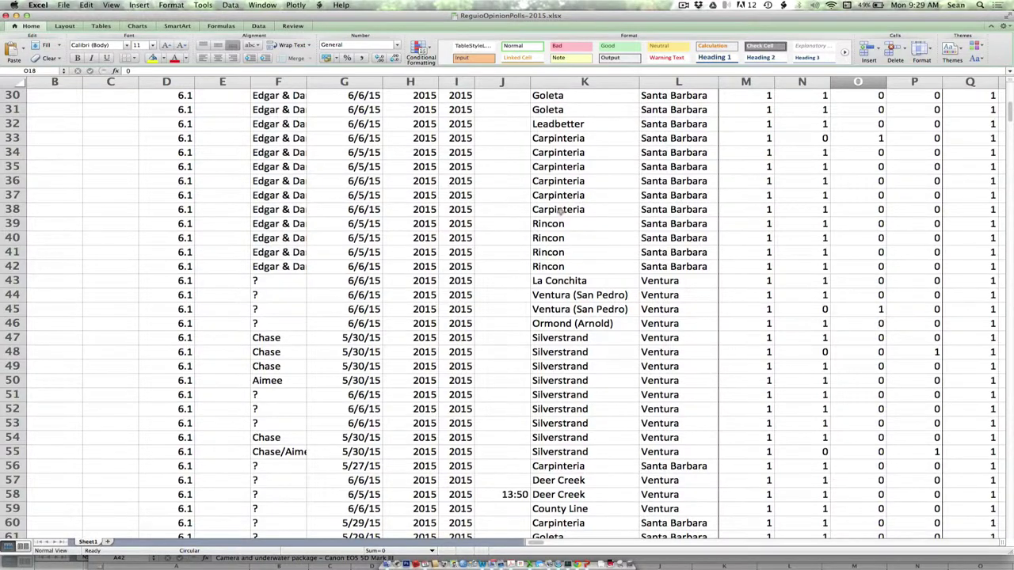
pyautogui.scroll(10, 559, 210)
pyautogui.scroll(-6, 558, 260)
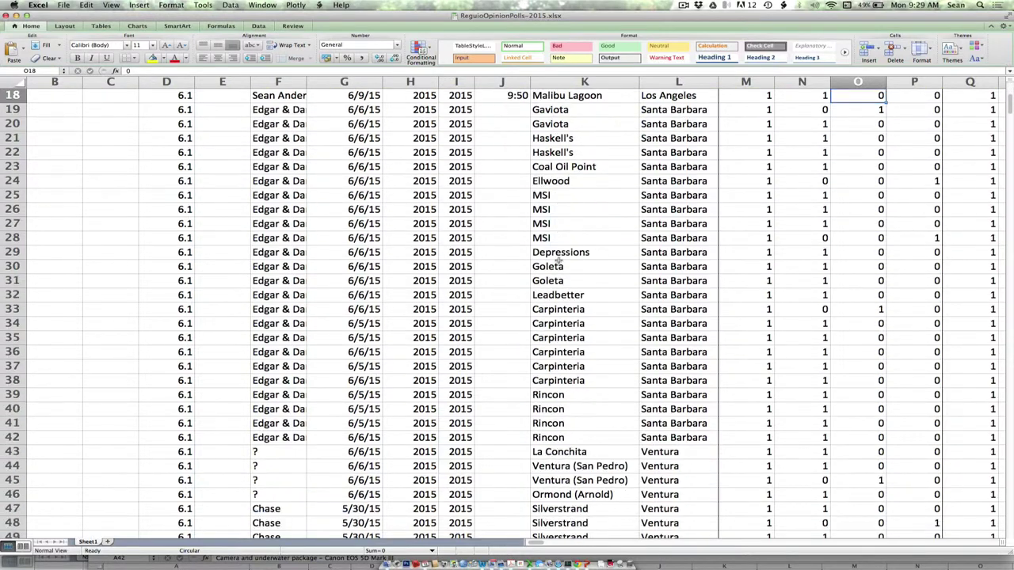
pyautogui.scroll(5, 558, 260)
pyautogui.scroll(-5, 558, 260)
pyautogui.hscroll(8, 558, 260)
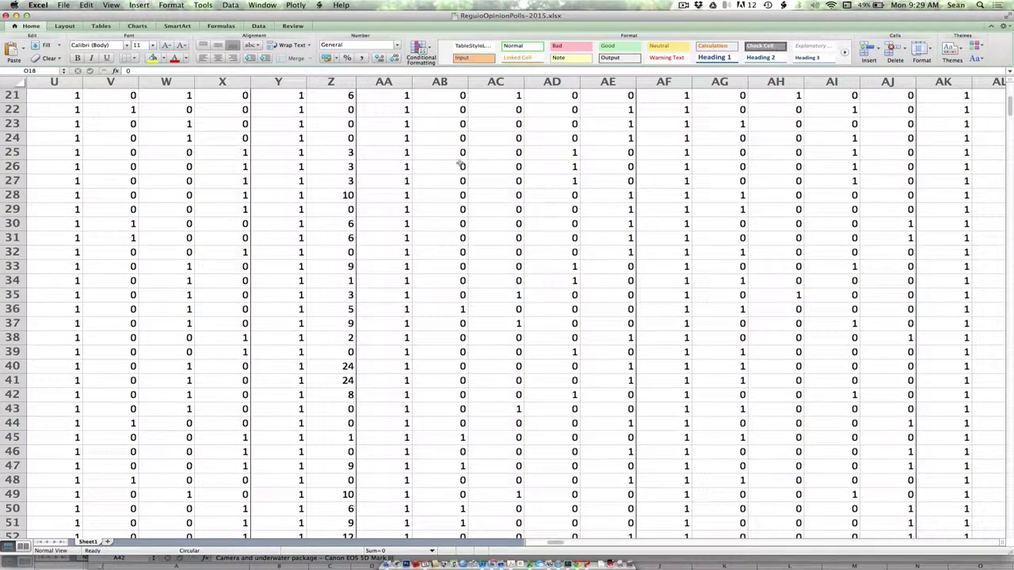
pyautogui.scroll(7, 459, 164)
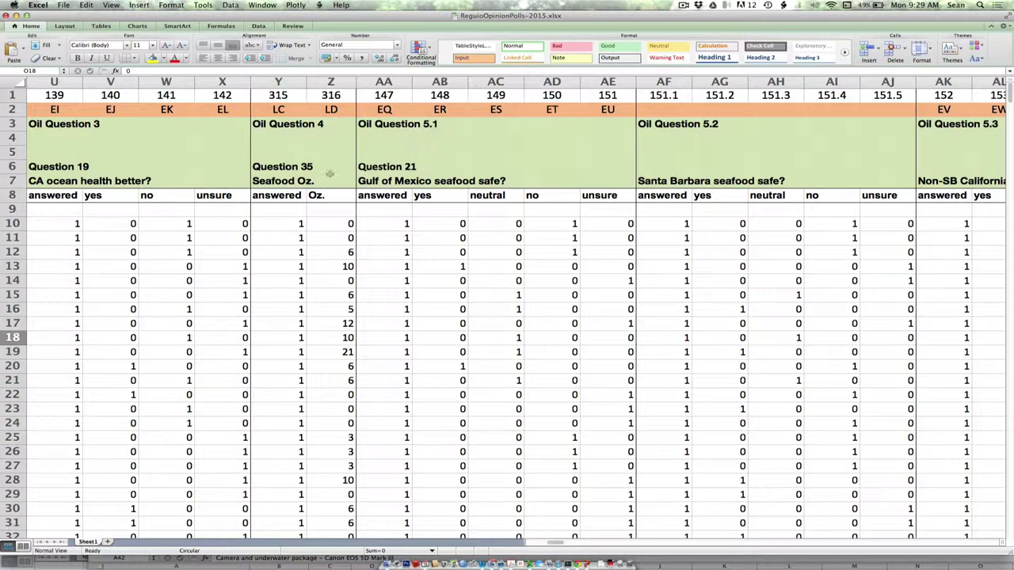
# Step: Inspect the Oil Question header cells, then select row 9 just below them
pyautogui.click(10, 166)
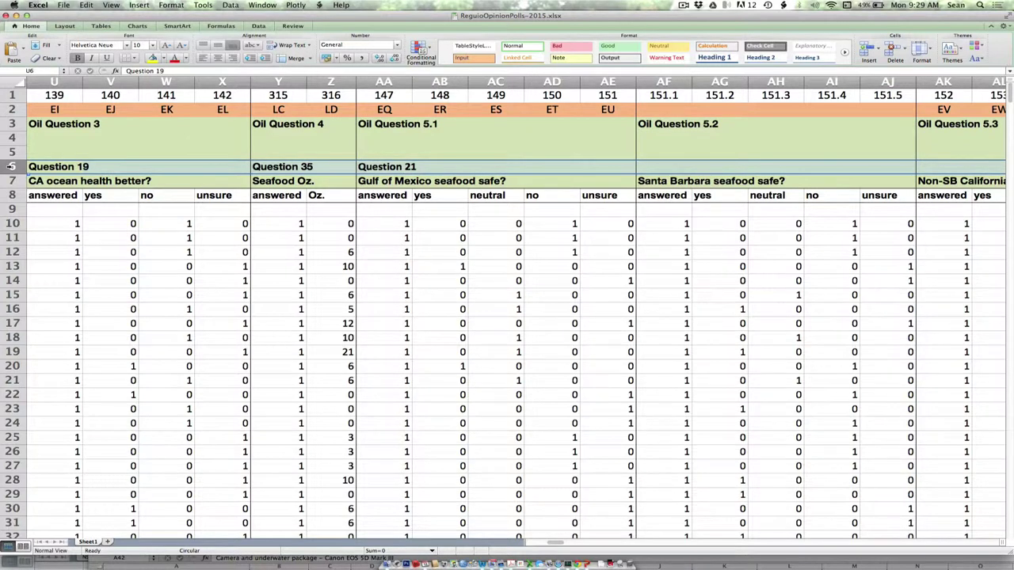
pyautogui.click(7, 128)
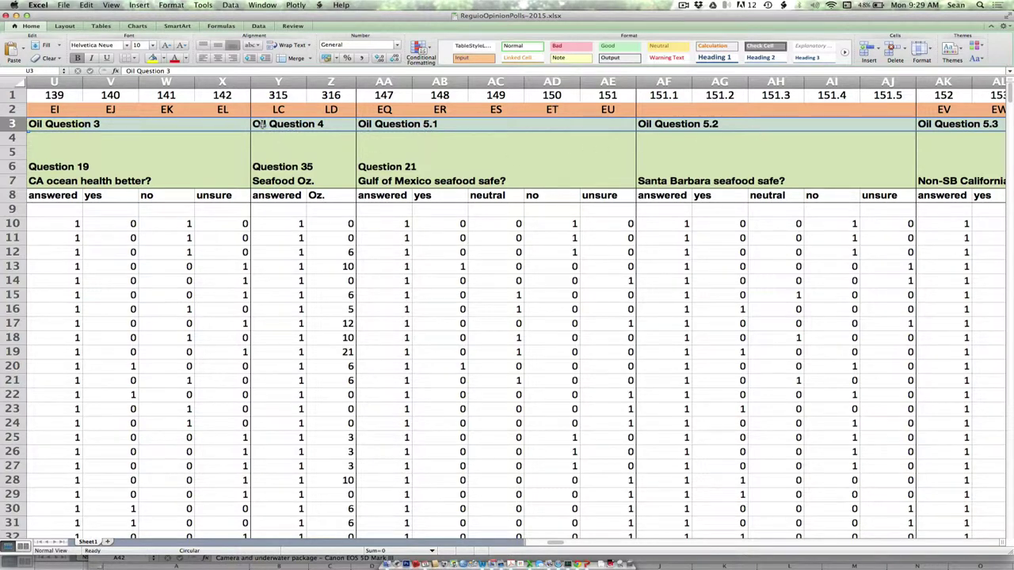
pyautogui.click(360, 133)
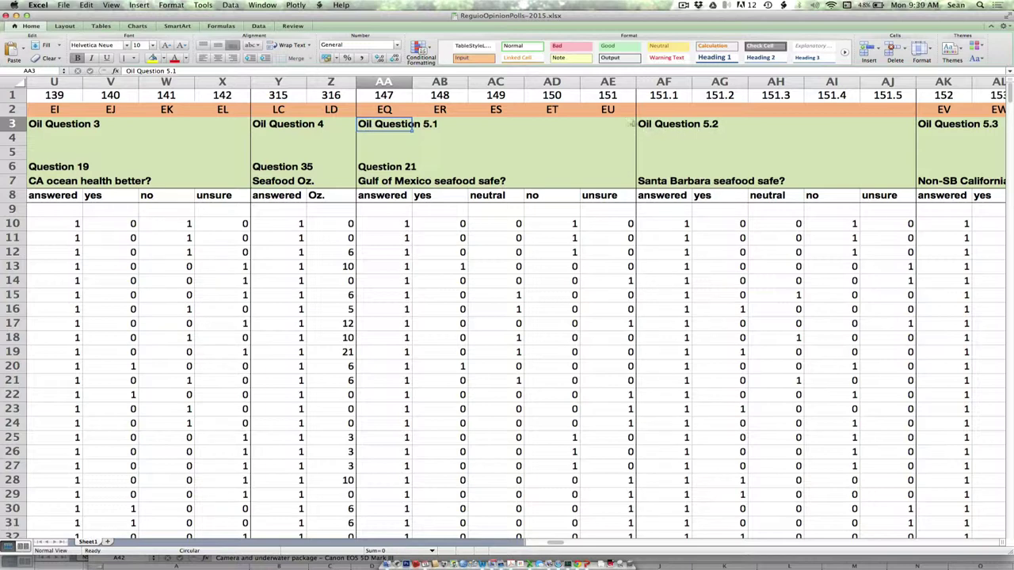
pyautogui.click(386, 179)
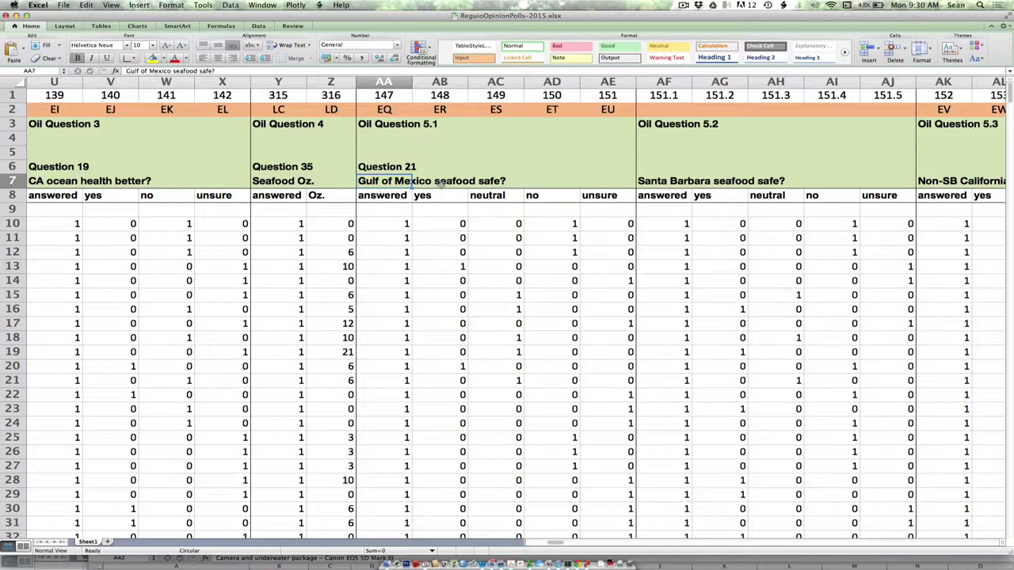
pyautogui.click(408, 199)
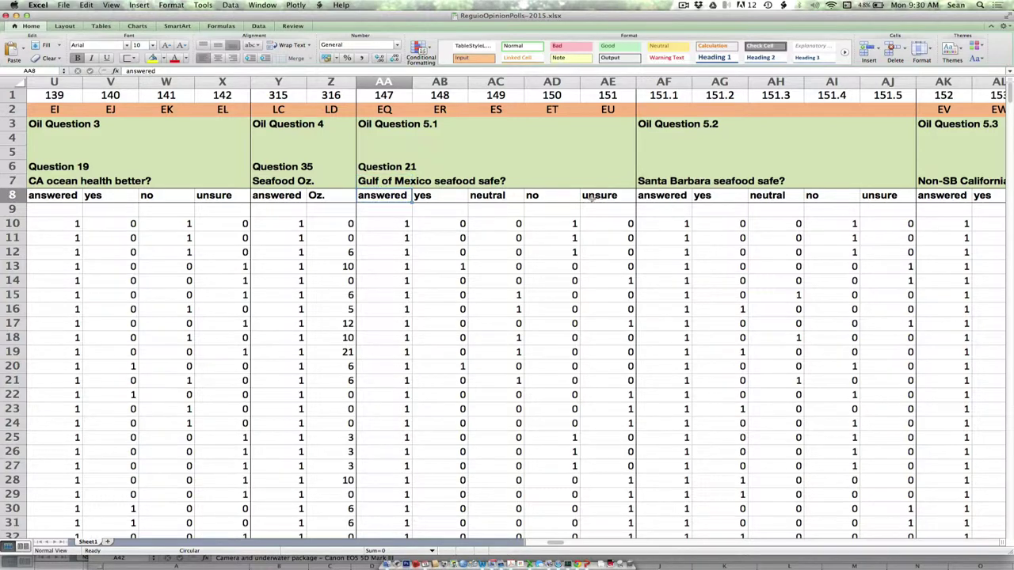
pyautogui.click(12, 209)
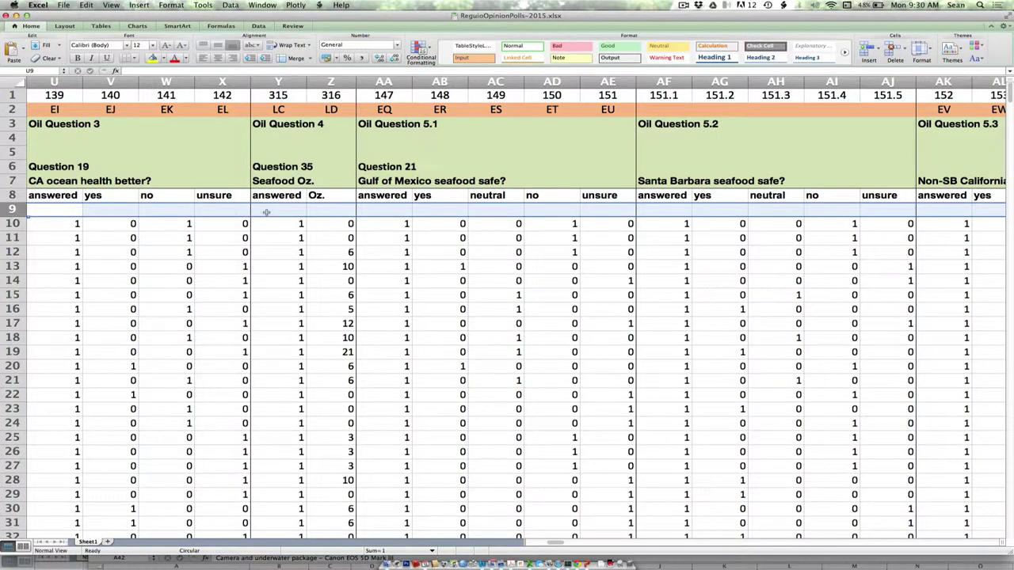
pyautogui.click(264, 5)
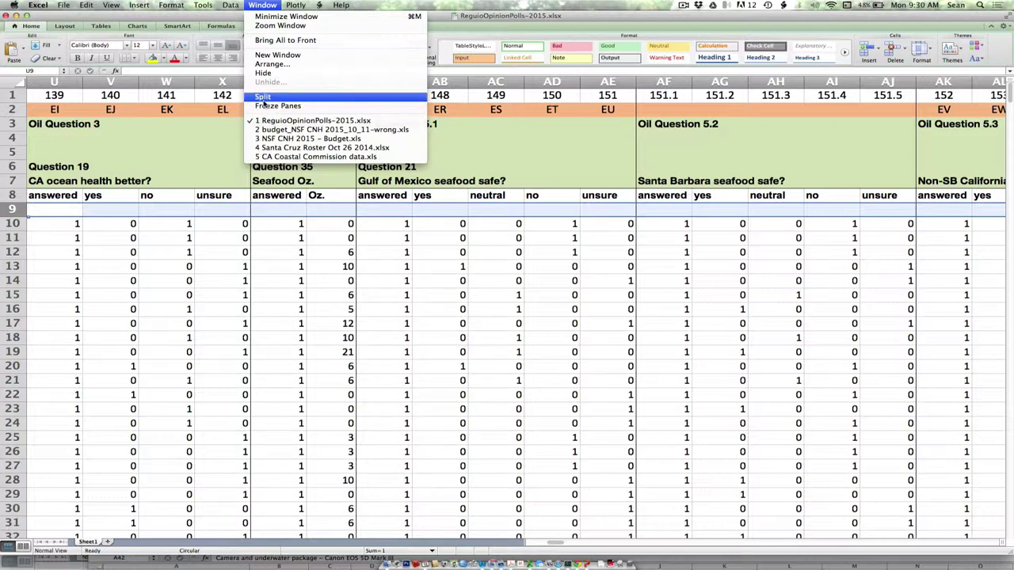
# Step: Freeze panes at row 9, after trying a window split and removing it
pyautogui.click(263, 105)
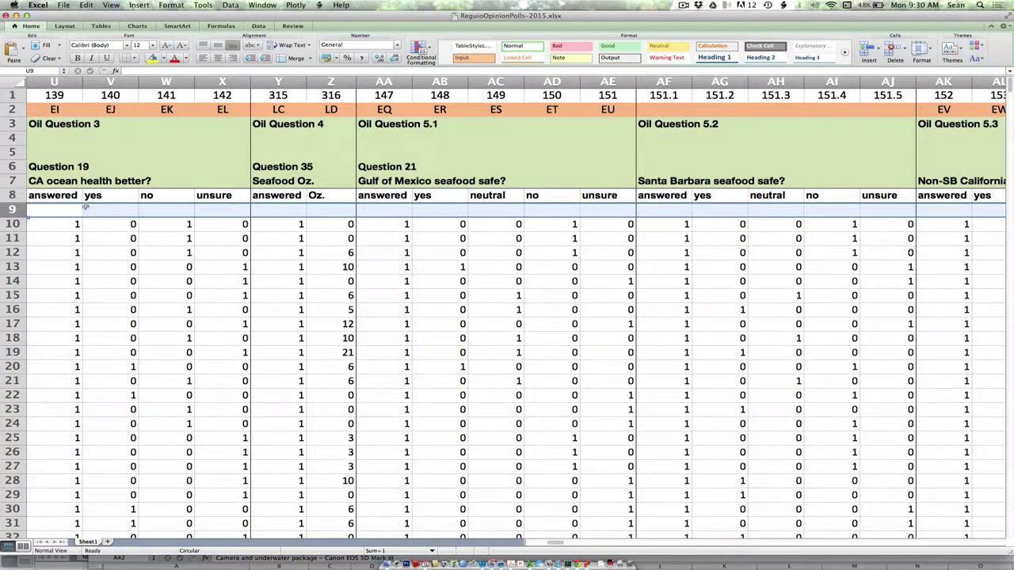
pyautogui.click(269, 5)
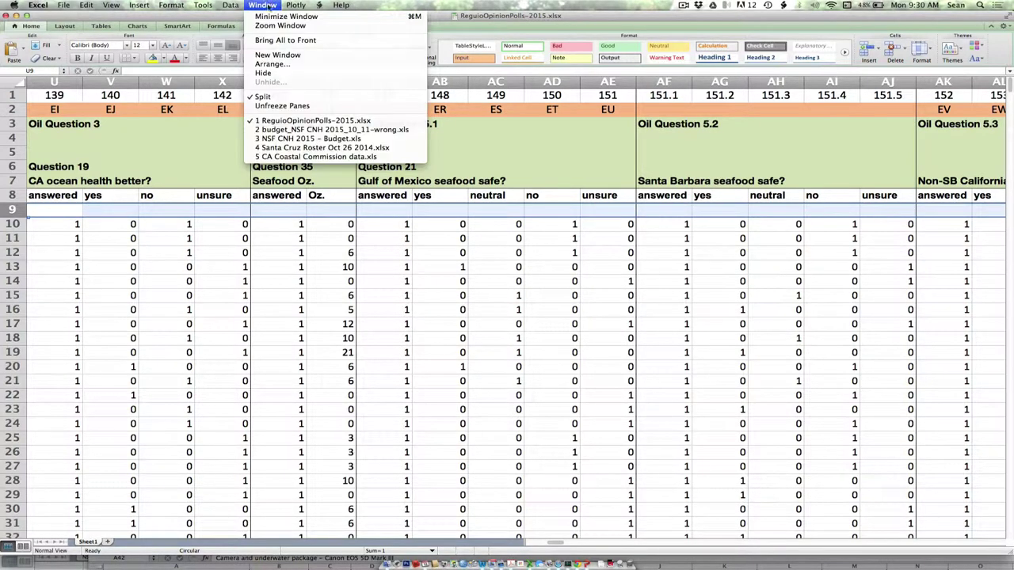
pyautogui.click(272, 95)
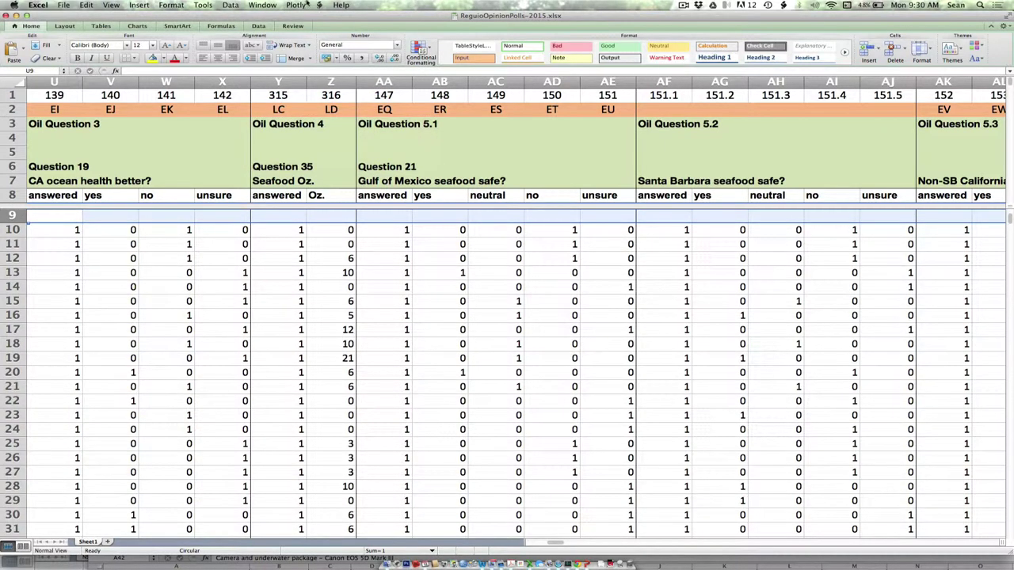
pyautogui.click(265, 6)
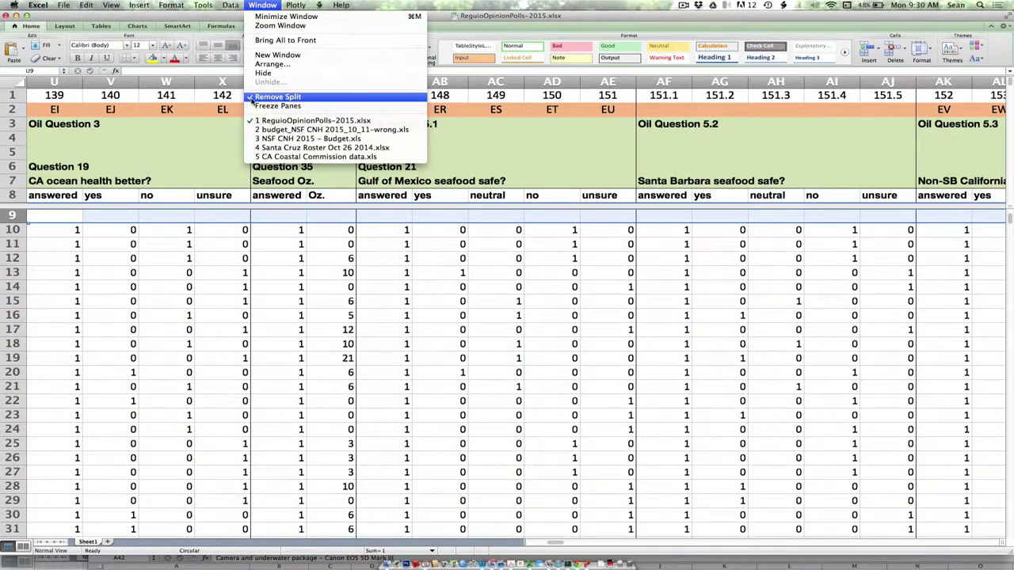
pyautogui.click(253, 107)
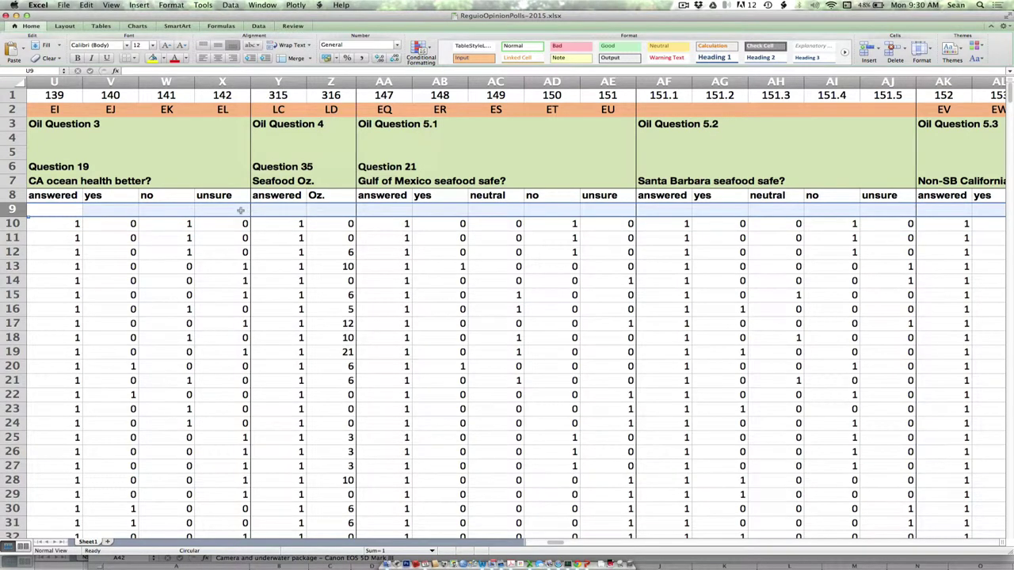
pyautogui.click(262, 4)
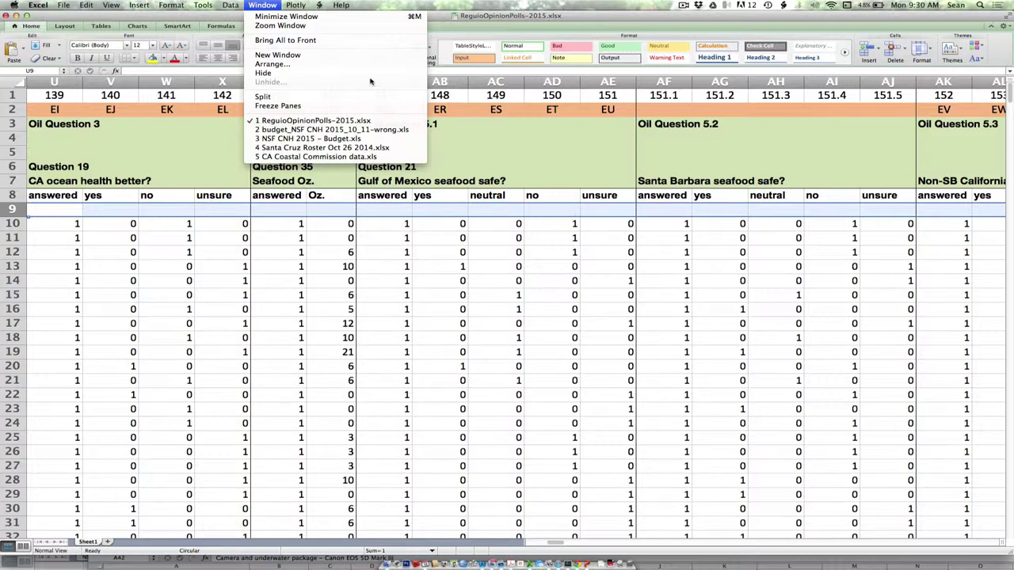
pyautogui.click(290, 106)
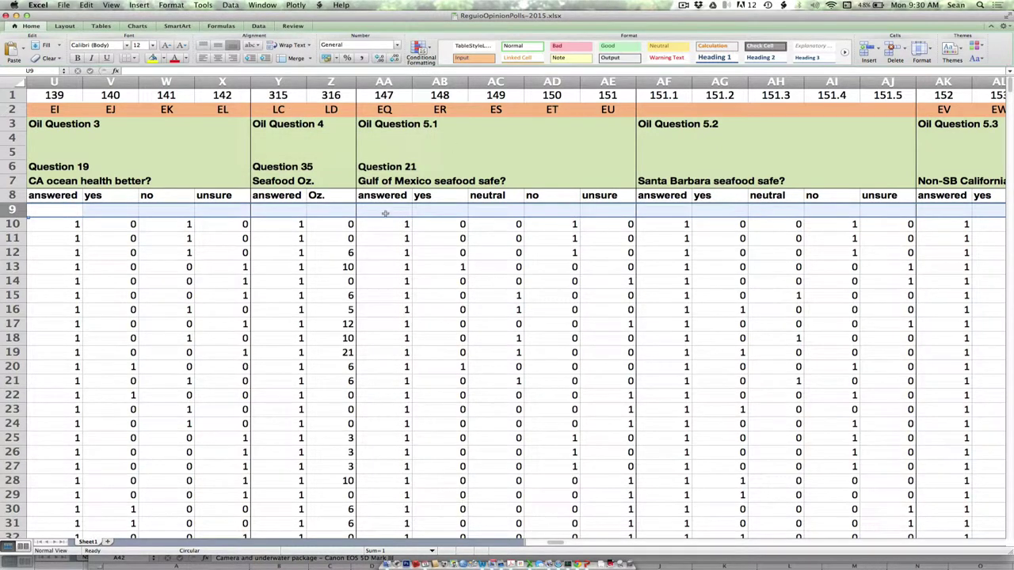
# Step: Scroll down to around row 136 and sideways to confirm the headers stay fixed
pyautogui.scroll(-5, 392, 230)
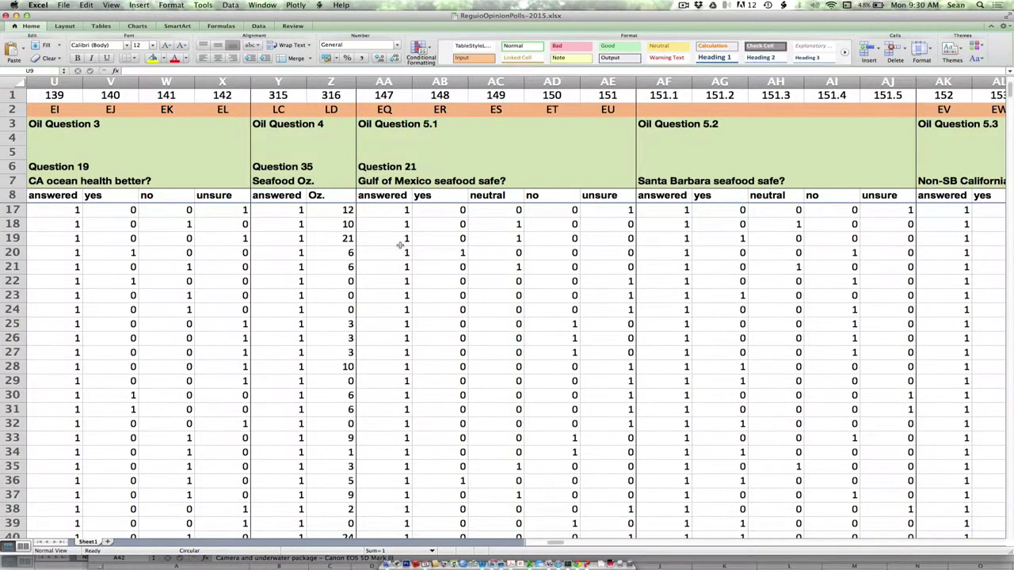
pyautogui.scroll(-2, 400, 246)
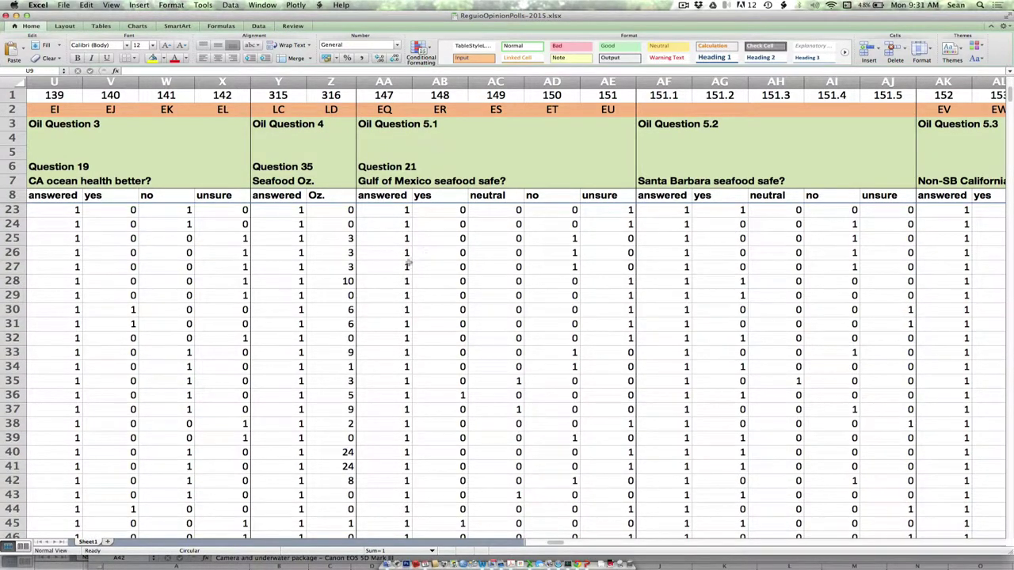
pyautogui.hscroll(10, 406, 237)
pyautogui.scroll(-2, 406, 237)
pyautogui.hscroll(-20, 408, 272)
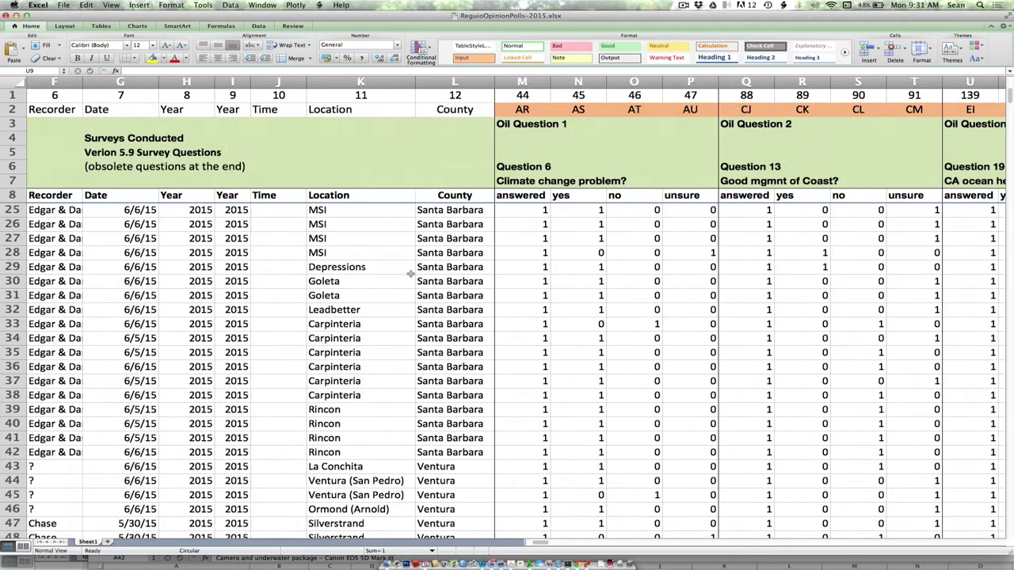
pyautogui.hscroll(7, 411, 274)
pyautogui.scroll(-4, 411, 274)
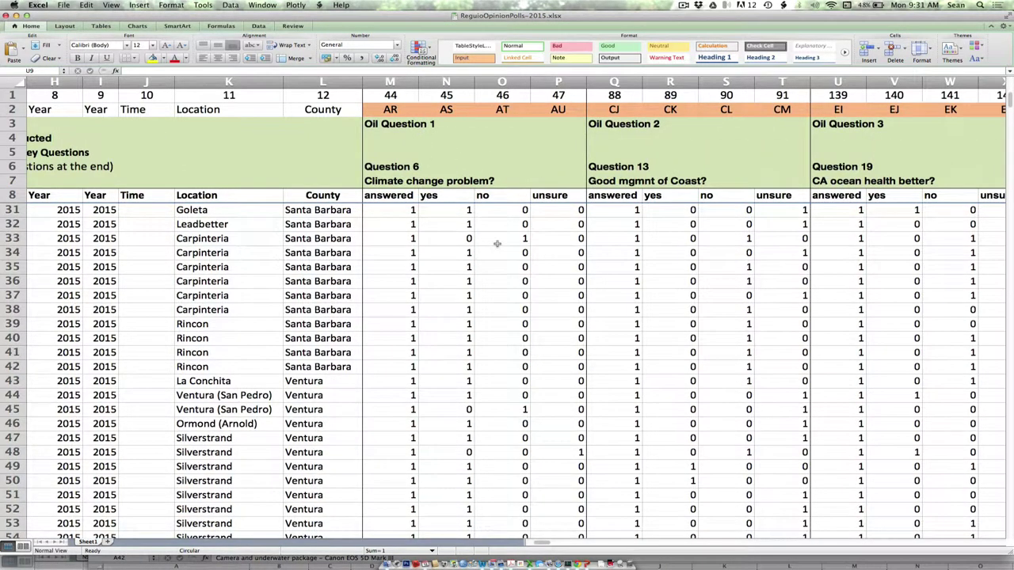
pyautogui.scroll(-10, 497, 244)
pyautogui.scroll(-20, 497, 244)
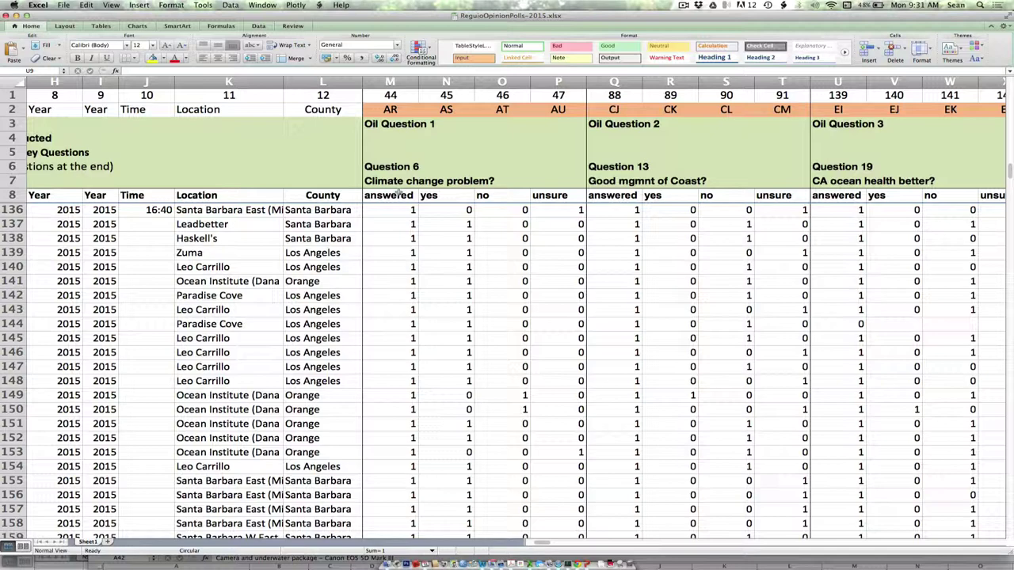
pyautogui.click(262, 5)
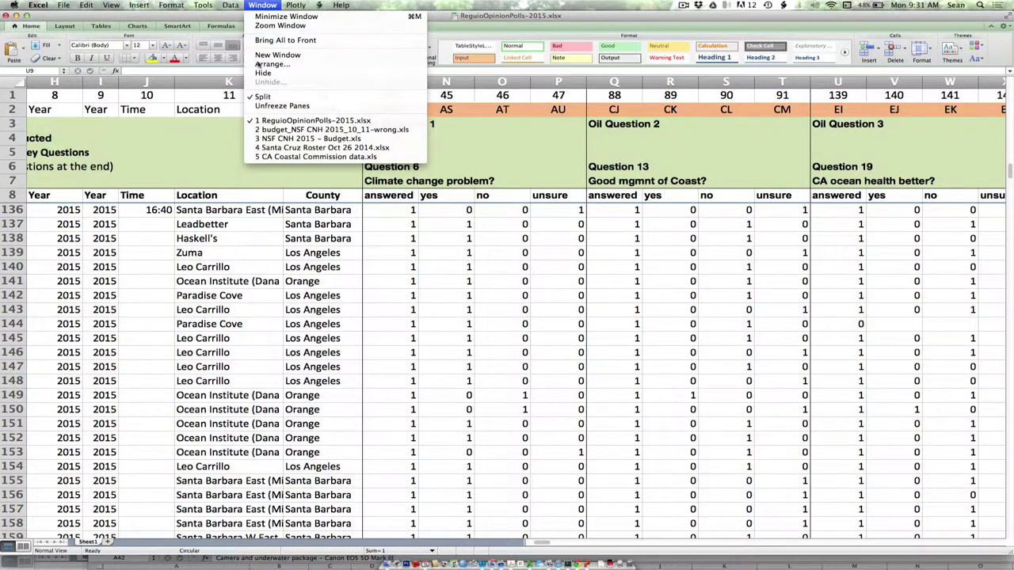
pyautogui.click(262, 107)
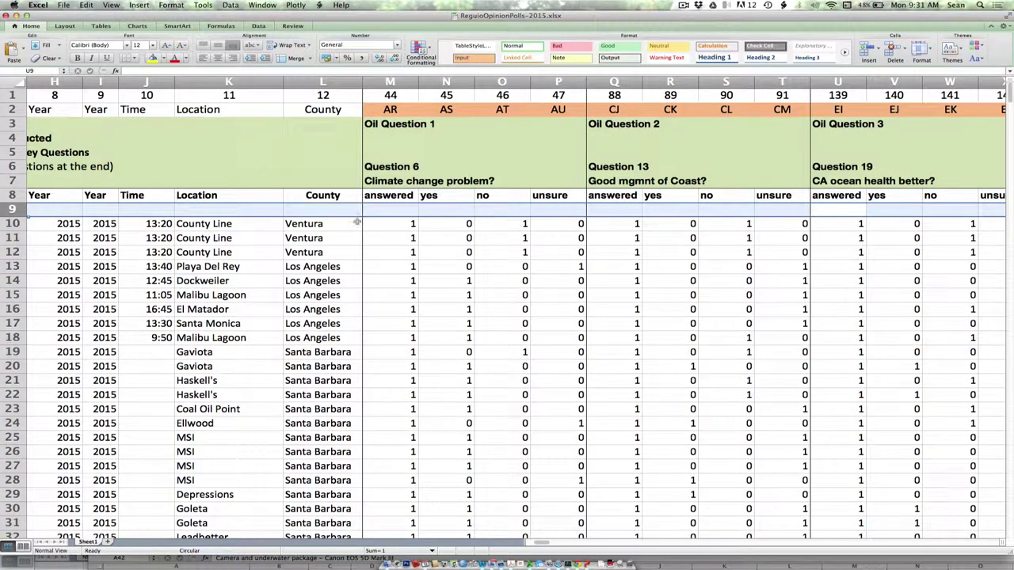
pyautogui.click(266, 6)
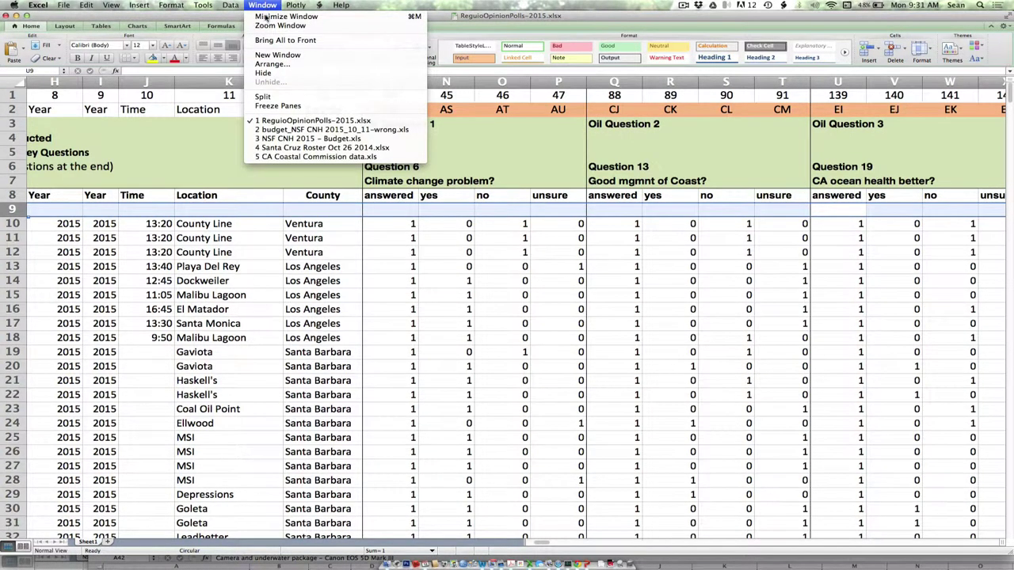
pyautogui.click(269, 105)
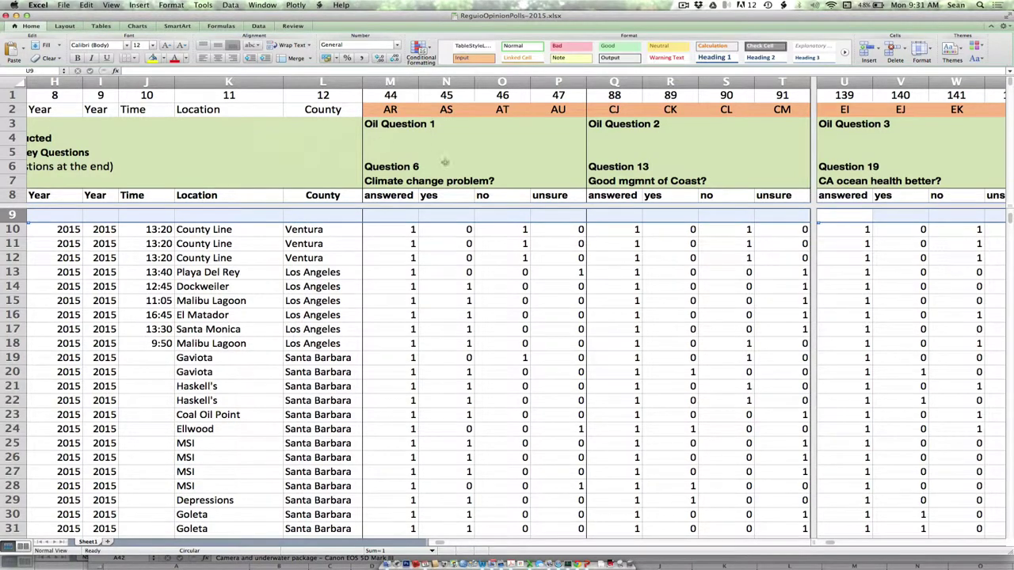
pyautogui.scroll(-5, 475, 261)
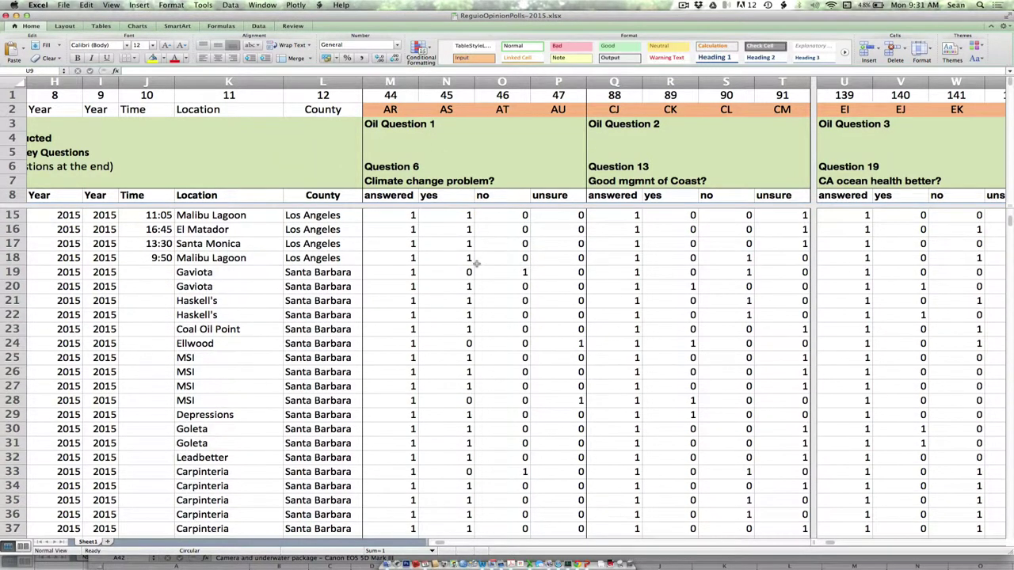
pyautogui.scroll(-10, 478, 264)
pyautogui.scroll(8, 477, 264)
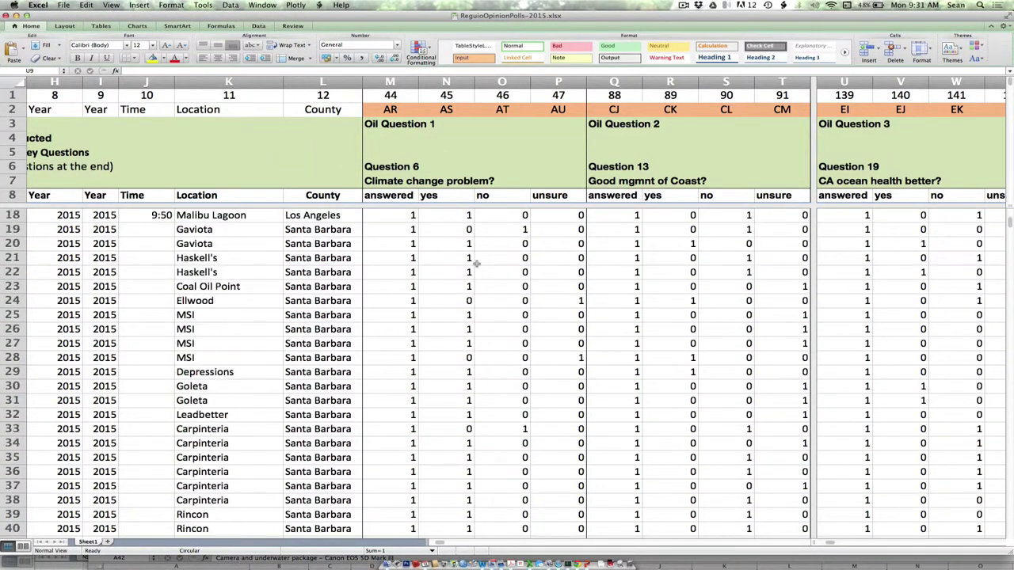
pyautogui.scroll(15, 476, 263)
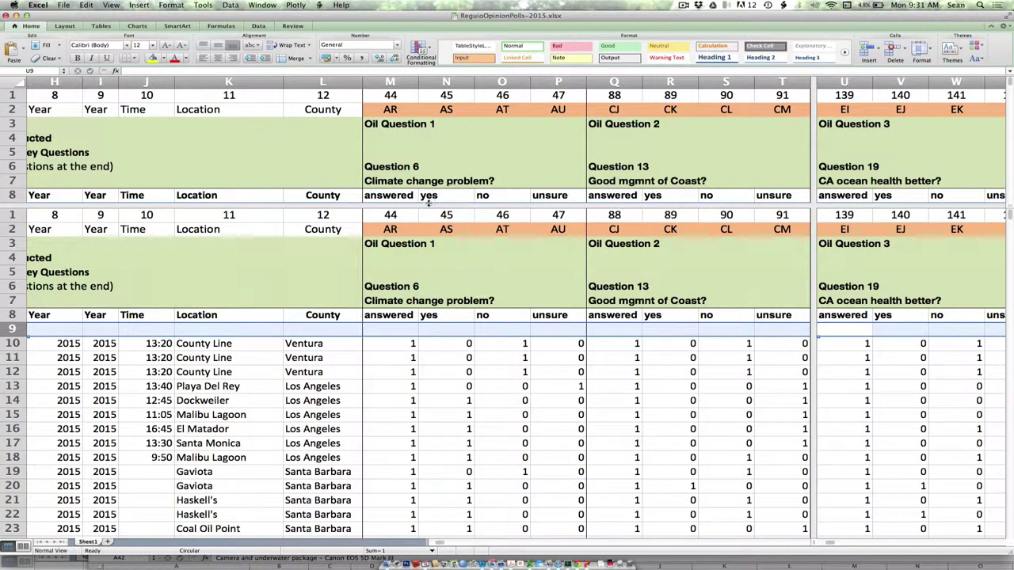
pyautogui.click(471, 149)
pyautogui.scroll(-3, 472, 148)
pyautogui.scroll(-3, 471, 149)
pyautogui.scroll(5, 471, 149)
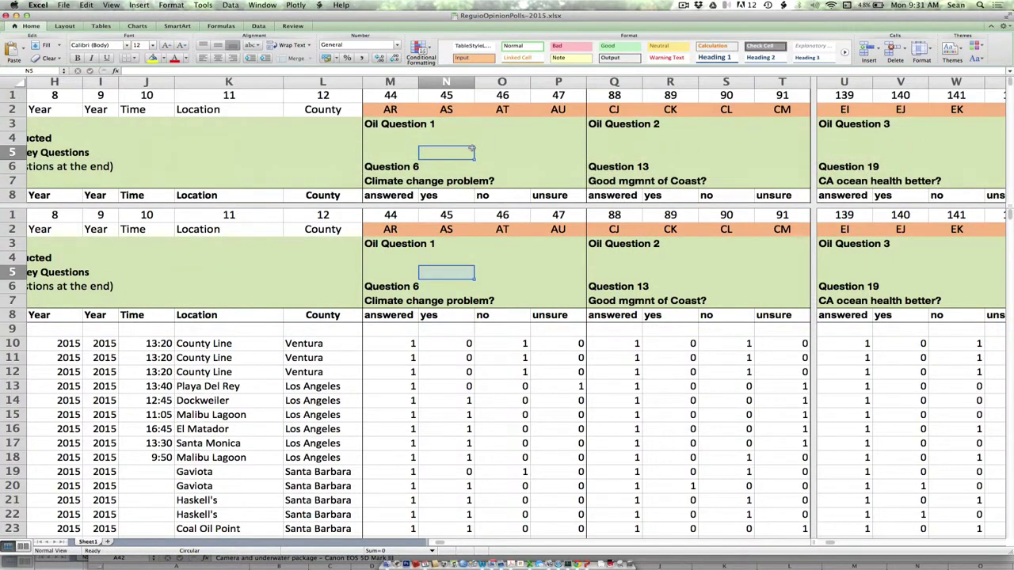
pyautogui.scroll(-3, 471, 149)
pyautogui.scroll(3, 471, 149)
# Step: Enlarge the upper pane slightly, then remove the window split
pyautogui.click(262, 5)
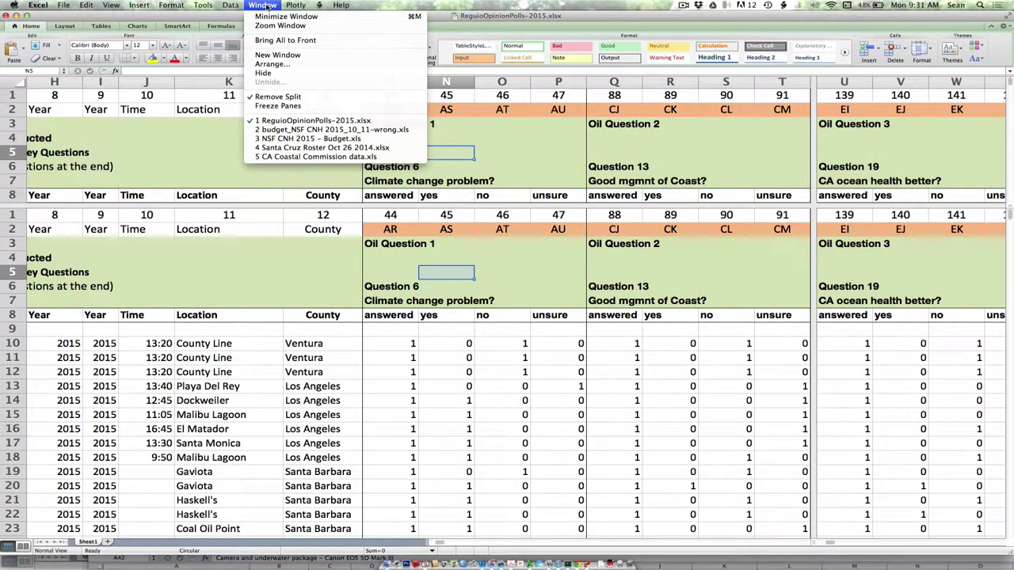
pyautogui.click(262, 5)
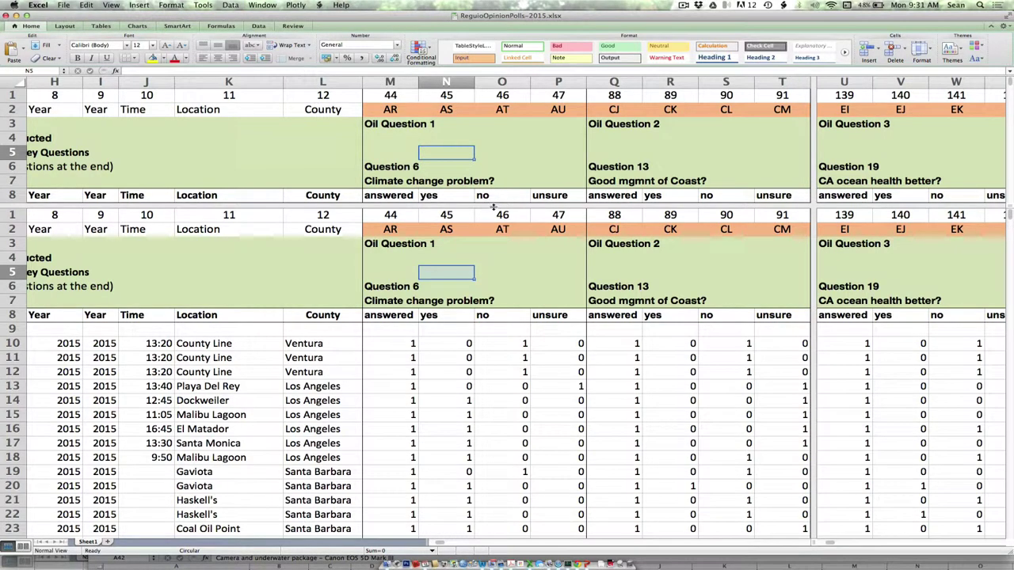
pyautogui.moveTo(493, 208)
pyautogui.mouseDown()
pyautogui.moveTo(498, 292)
pyautogui.moveTo(493, 204)
pyautogui.mouseUp()
pyautogui.click(262, 5)
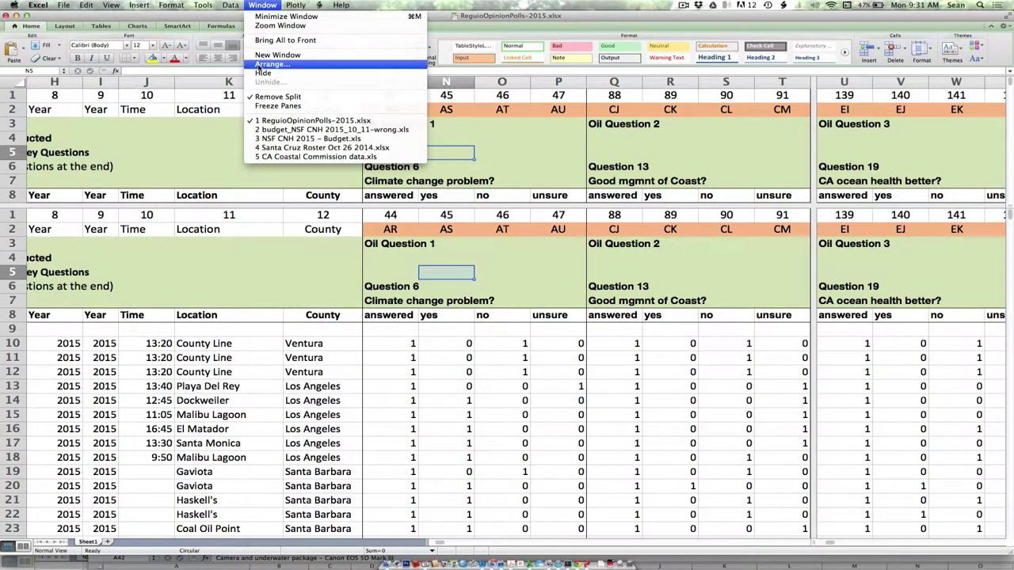
pyautogui.click(278, 97)
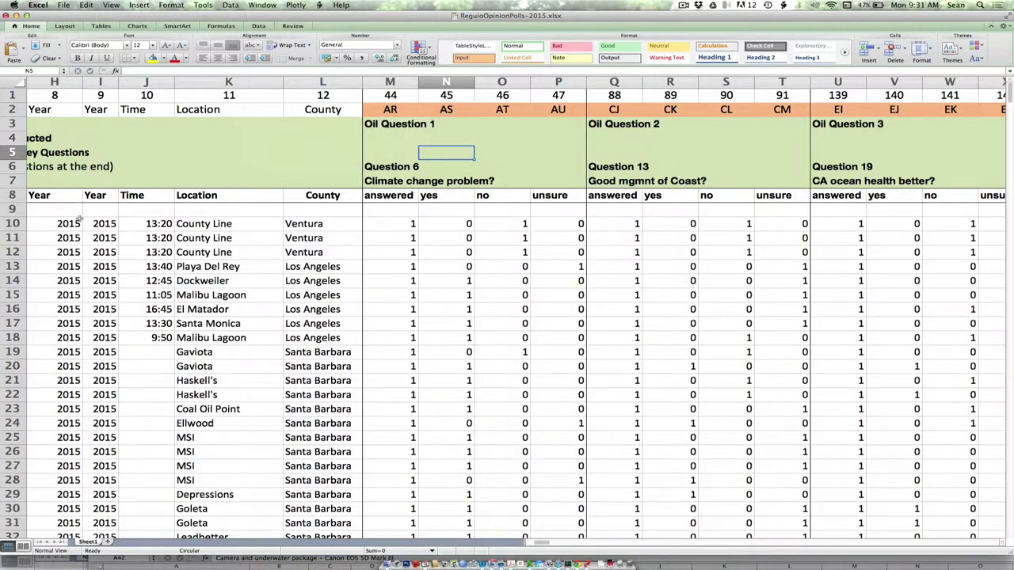
# Step: Select row 9, then column N, then cell M9 as the new freeze point
pyautogui.click(12, 208)
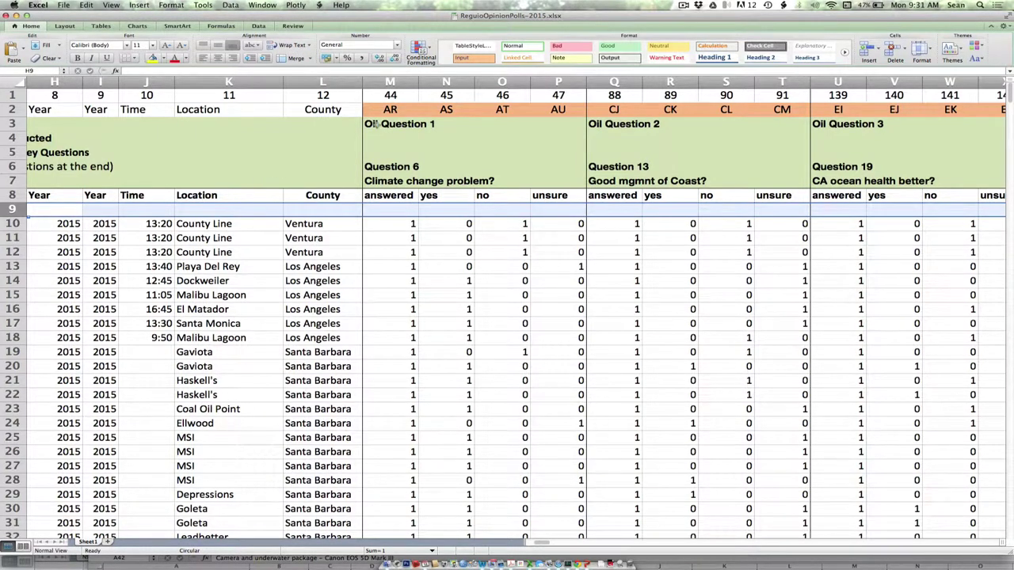
pyautogui.click(454, 79)
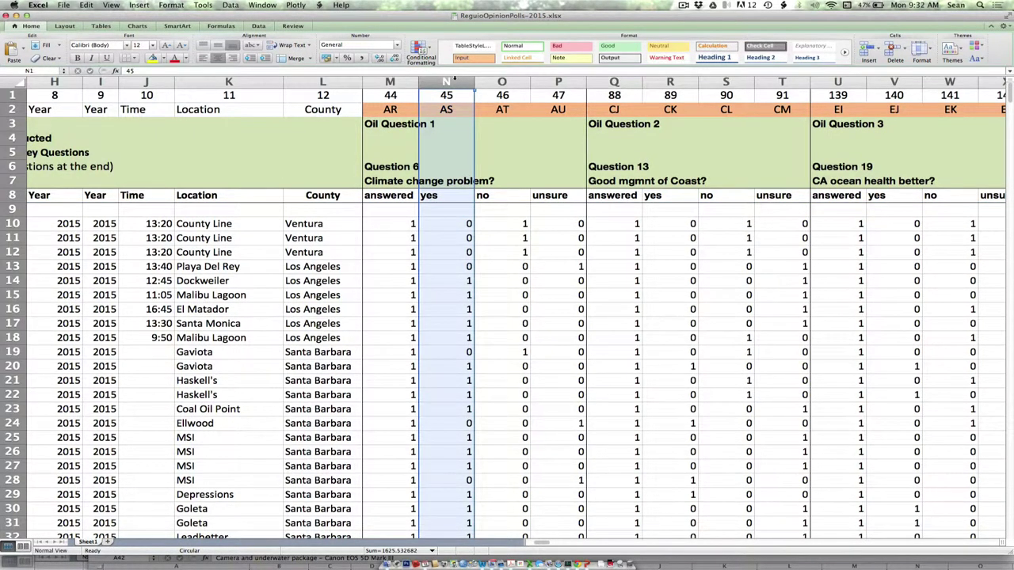
pyautogui.click(374, 208)
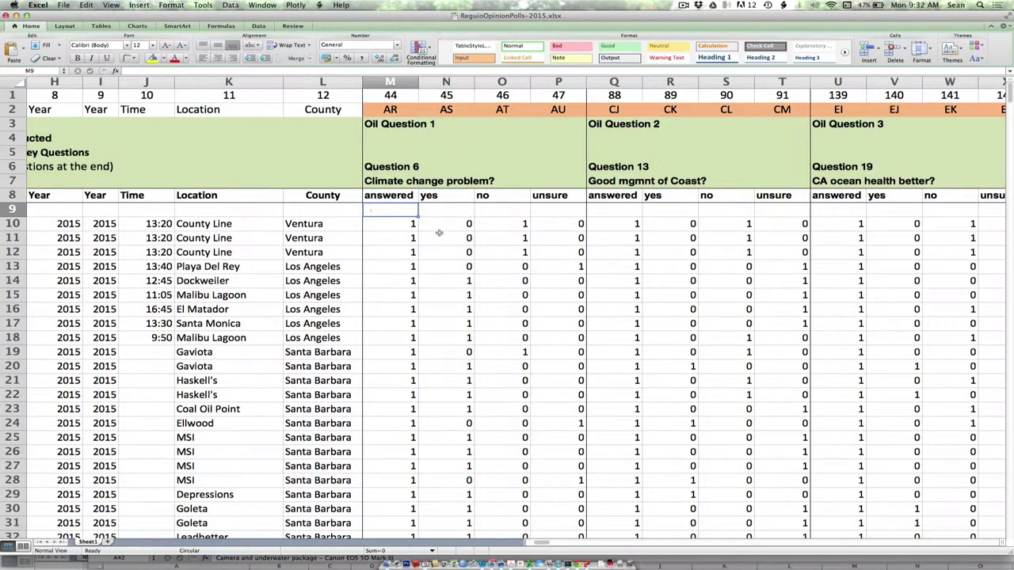
# Step: Freeze panes at M9 and scroll right and down to test it, selecting L17
pyautogui.click(262, 6)
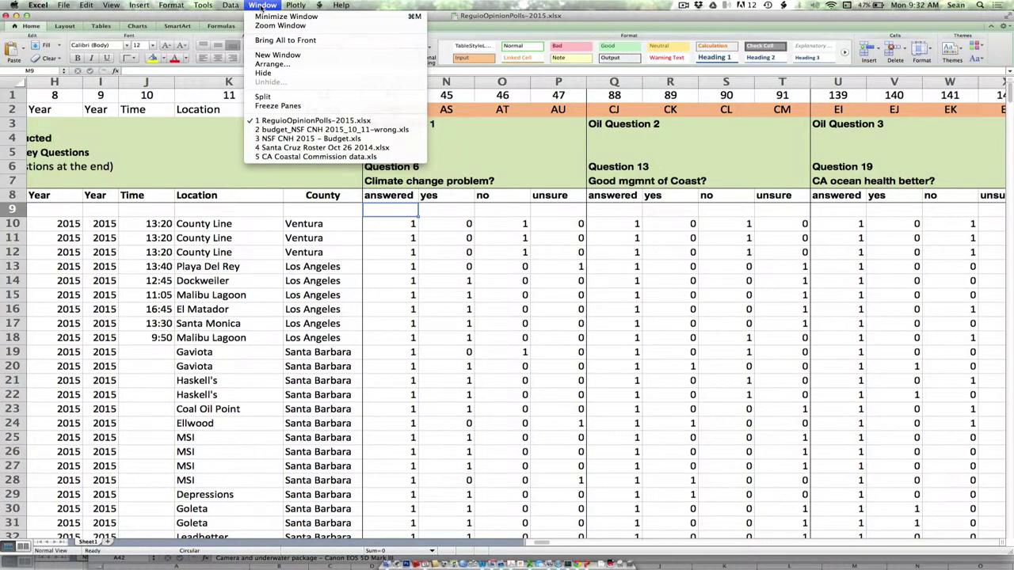
pyautogui.click(272, 107)
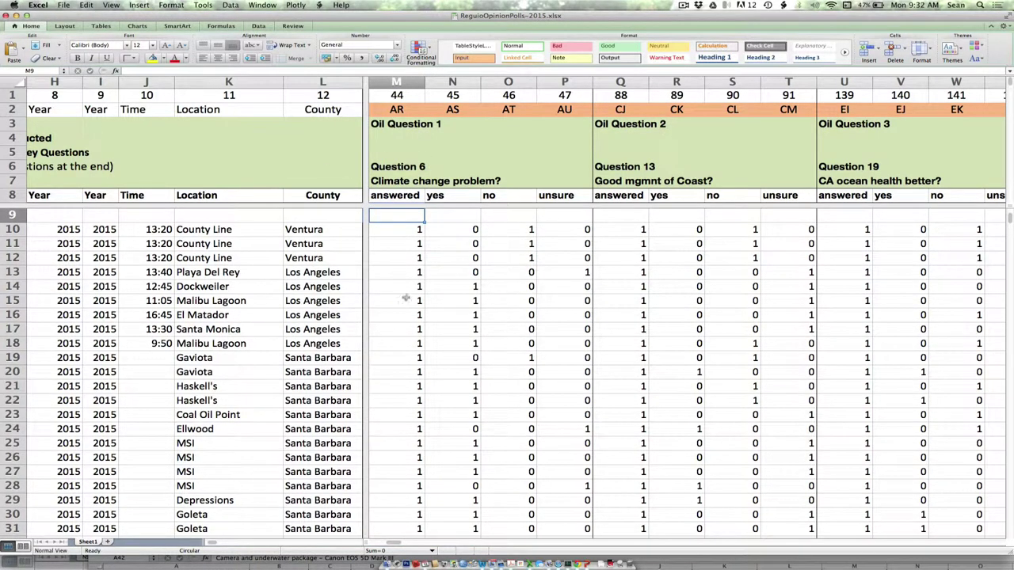
pyautogui.hscroll(7, 494, 260)
pyautogui.hscroll(-15, 494, 261)
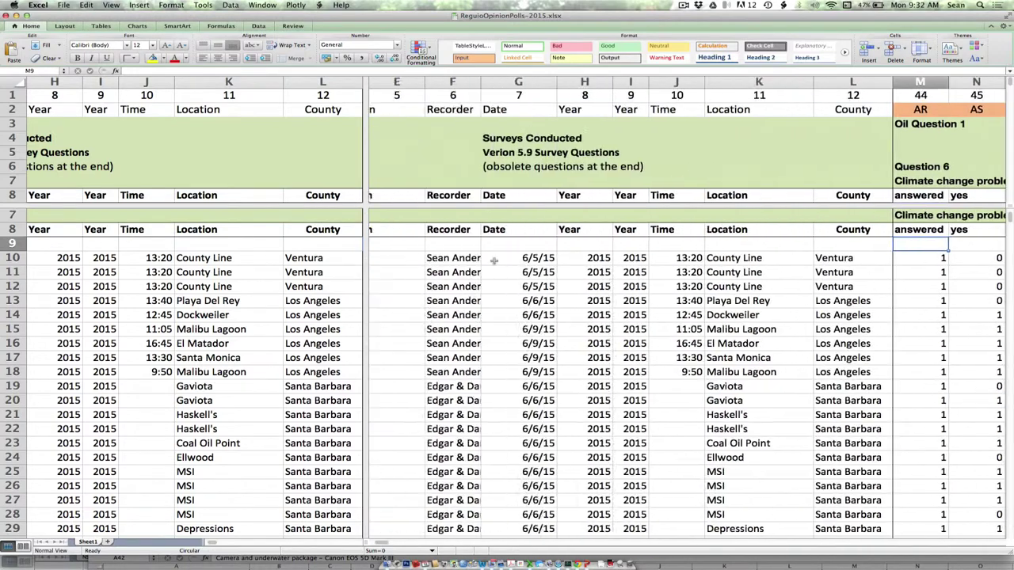
pyautogui.scroll(-2, 413, 270)
pyautogui.scroll(-2, 416, 272)
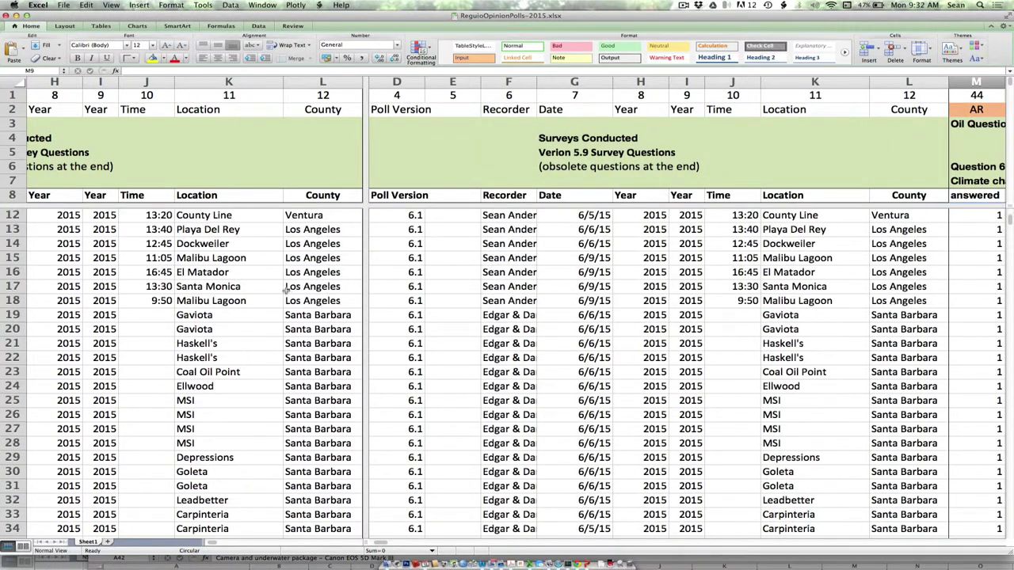
pyautogui.click(286, 290)
pyautogui.hscroll(-10, 284, 290)
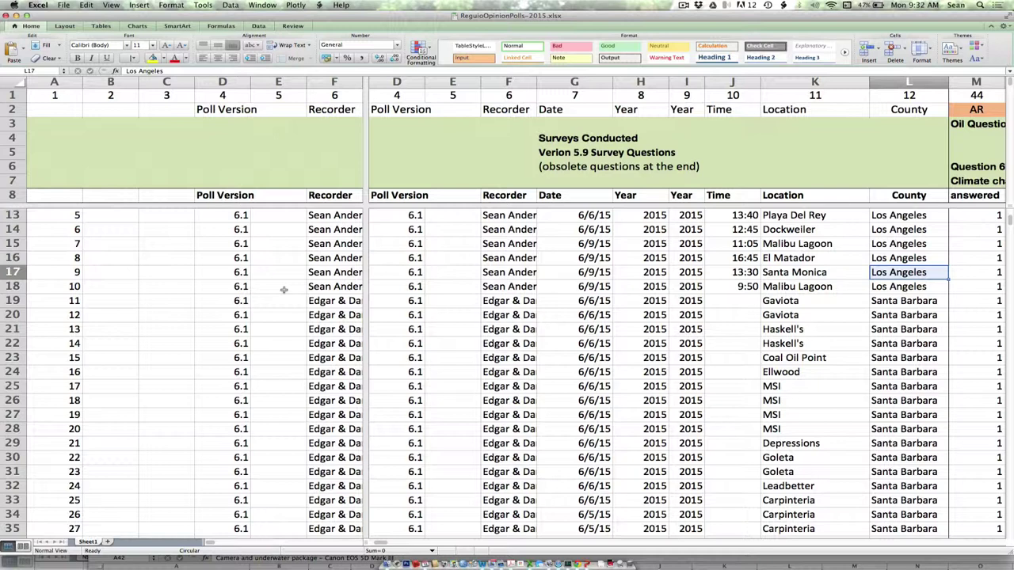
# Step: Unfreeze the panes and narrow column H until its 2015 values show ###
pyautogui.click(272, 5)
pyautogui.click(267, 96)
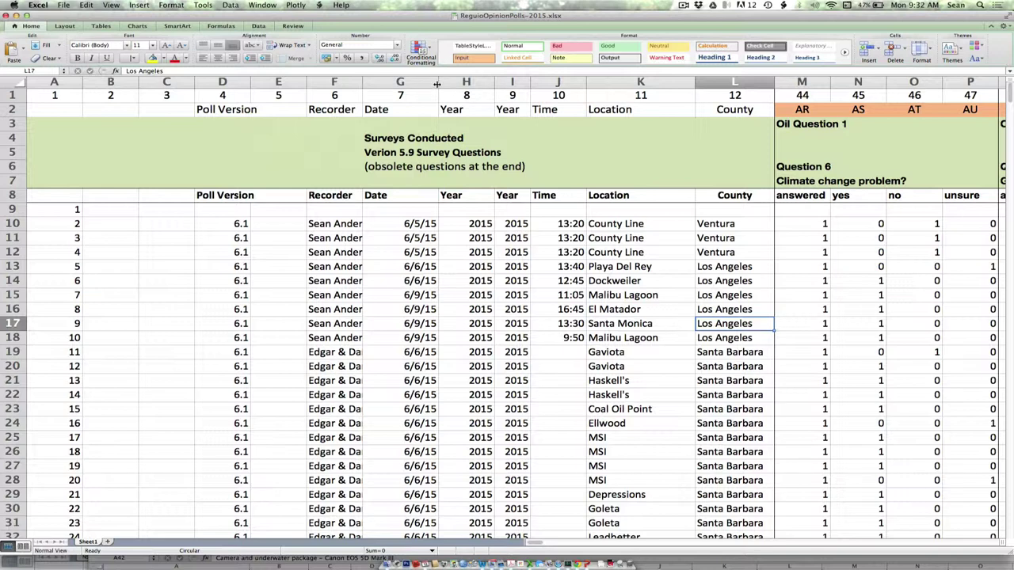
pyautogui.moveTo(491, 85); pyautogui.dragTo(460, 86)
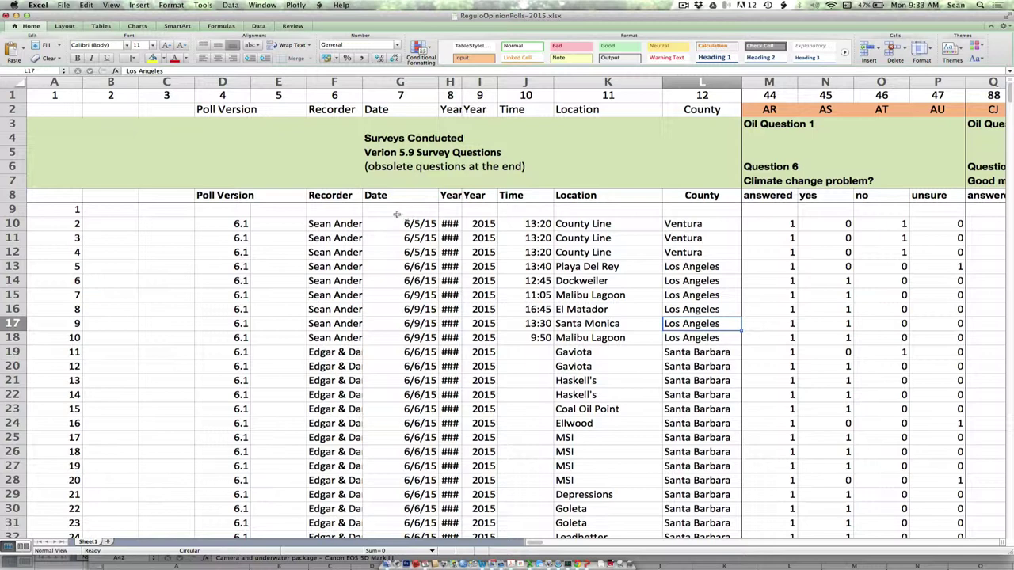
# Step: Enter 109.3456 in cell C10
pyautogui.click(156, 224)
pyautogui.write('1')
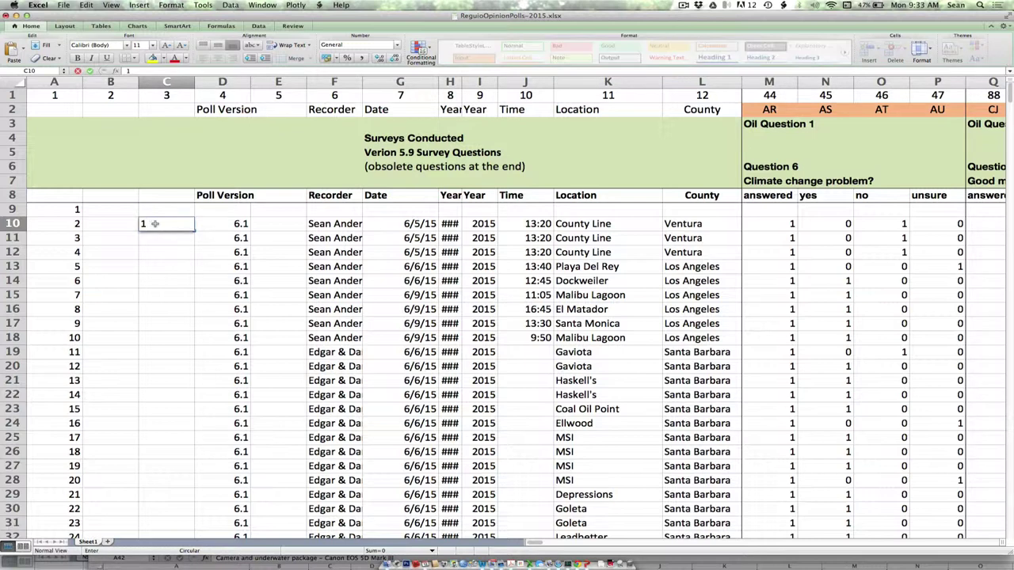
pyautogui.write('09.3456')
pyautogui.click(163, 321)
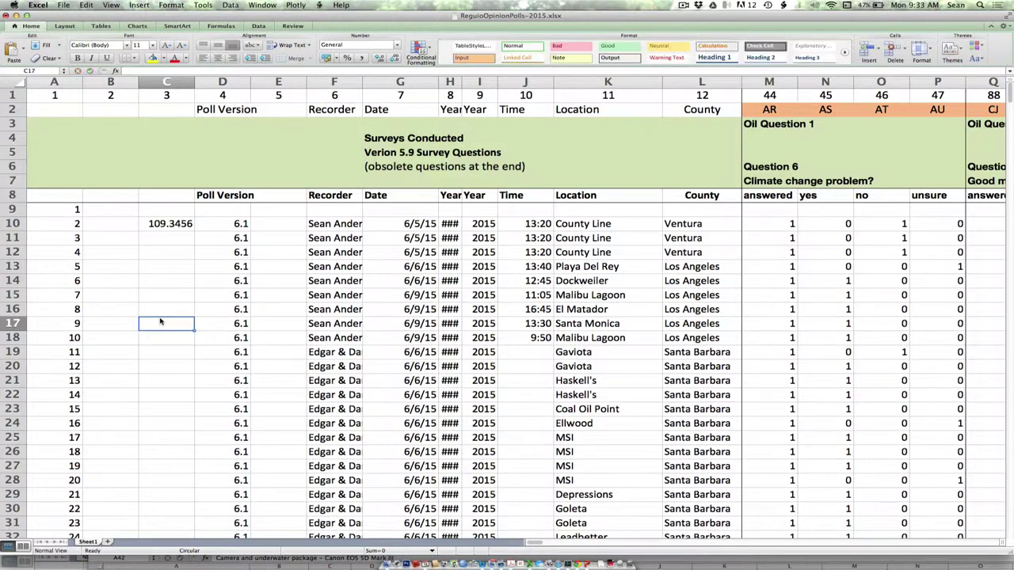
pyautogui.click(180, 224)
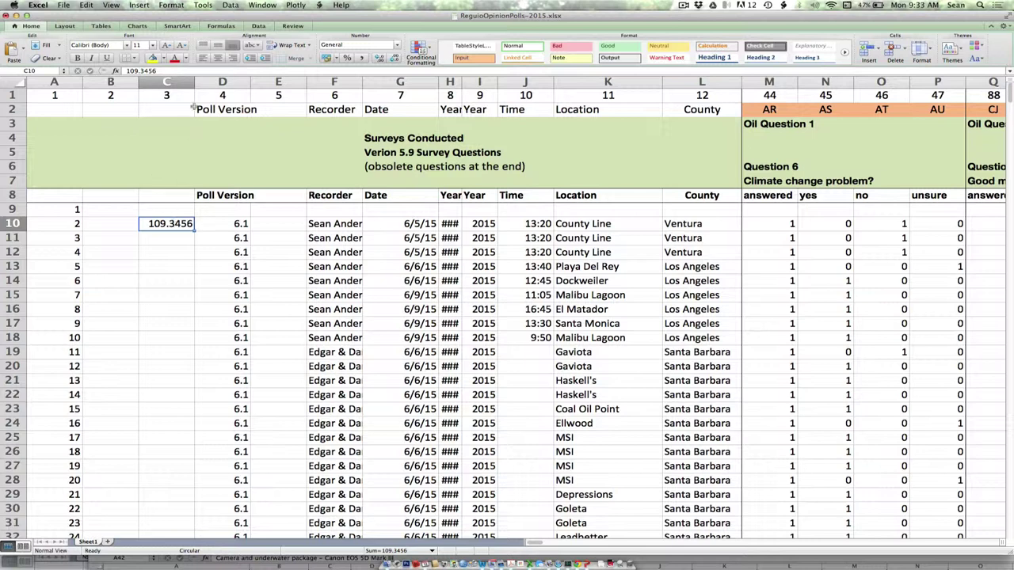
# Step: Narrow column C until the value shows ##, then widen it so it displays 109.346
pyautogui.click(210, 252)
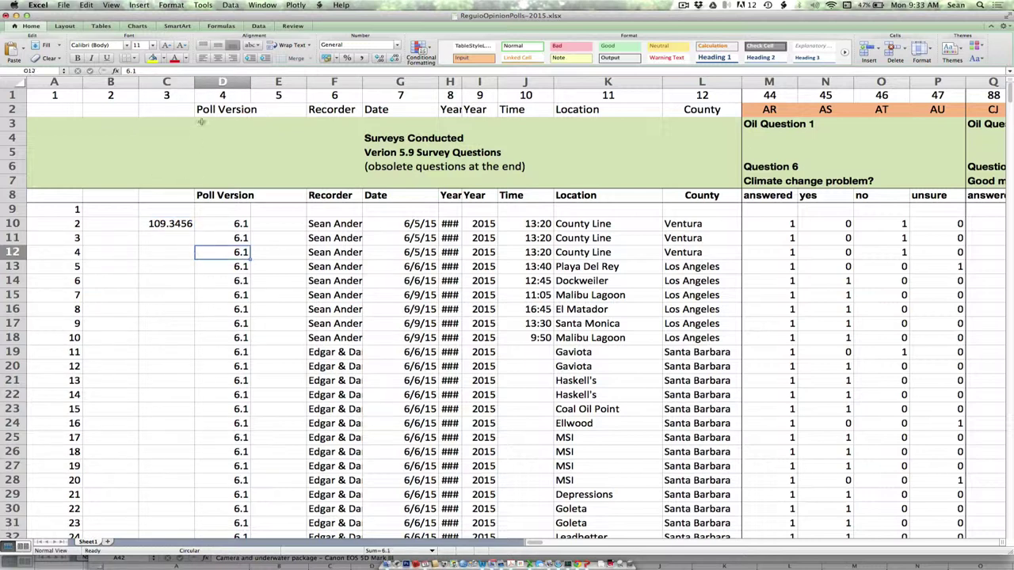
pyautogui.moveTo(196, 85); pyautogui.dragTo(188, 85)
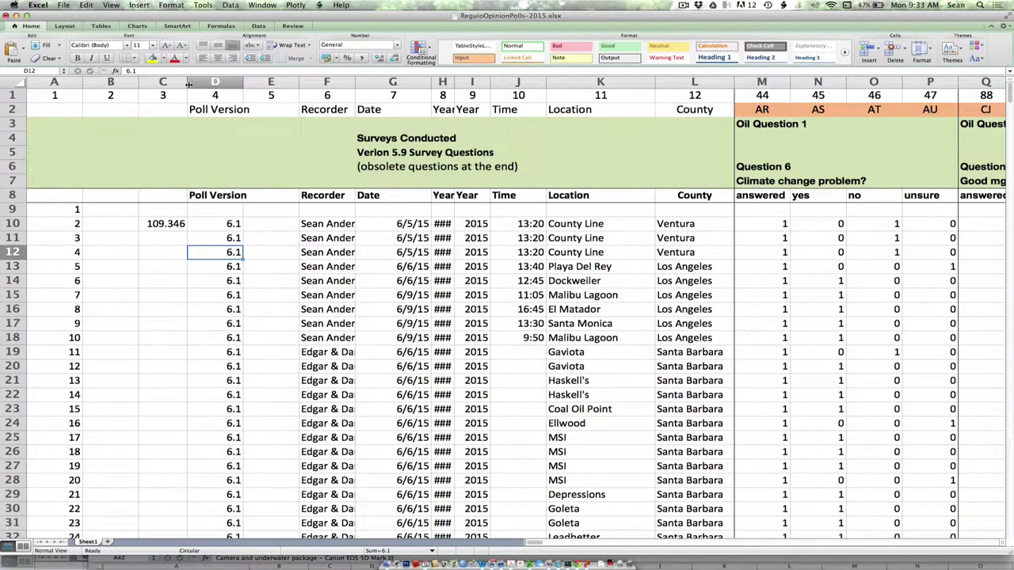
pyautogui.moveTo(189, 85); pyautogui.dragTo(181, 84)
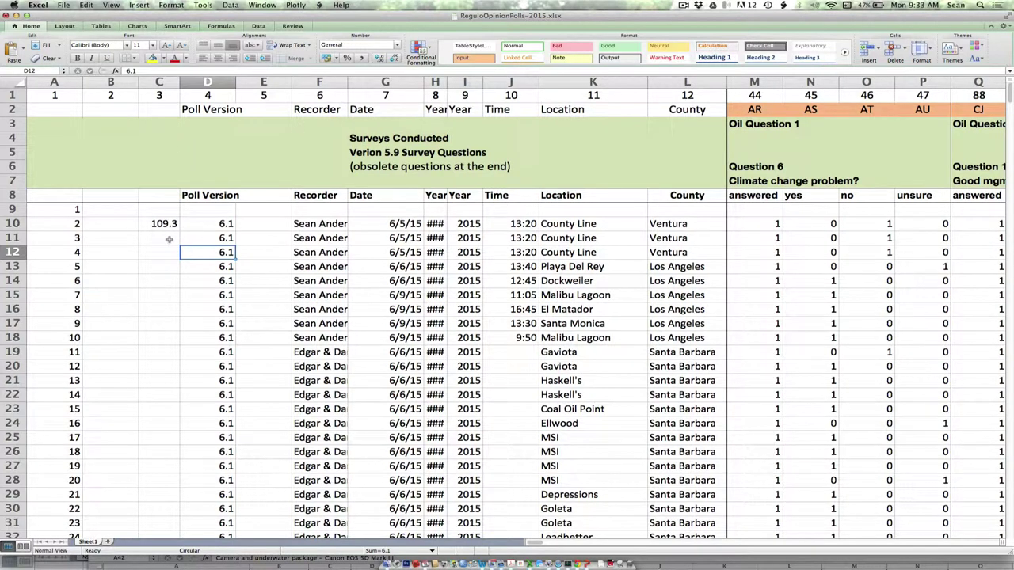
pyautogui.click(166, 225)
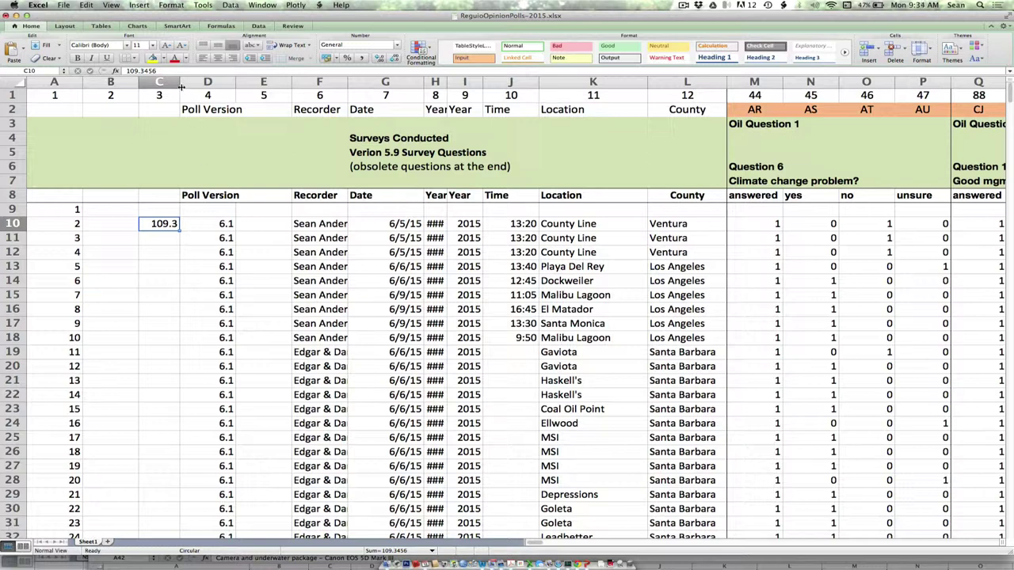
pyautogui.moveTo(180, 85); pyautogui.dragTo(158, 83)
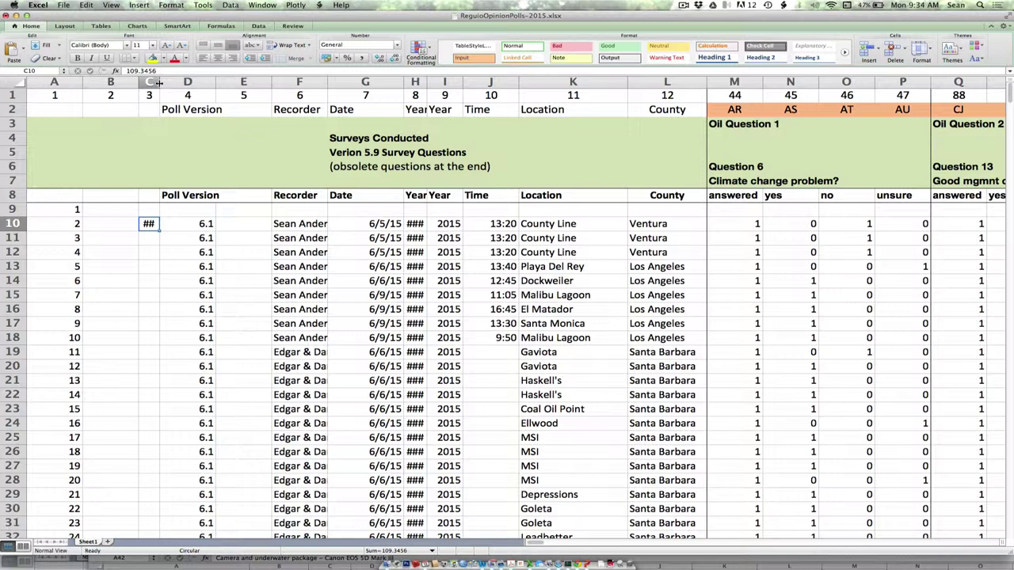
pyautogui.click(153, 261)
pyautogui.click(151, 228)
pyautogui.moveTo(160, 84); pyautogui.dragTo(189, 83)
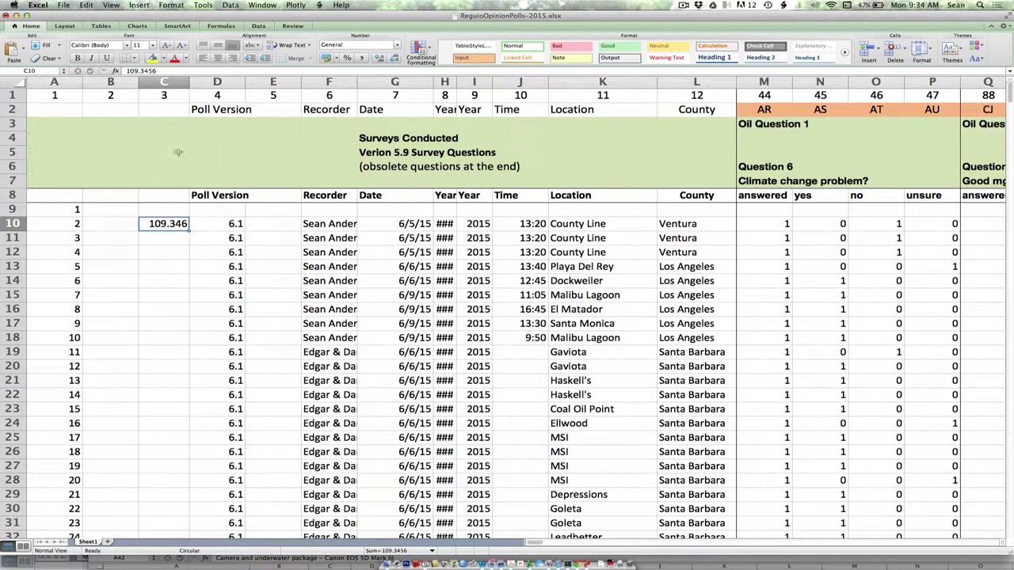
# Step: Autofit column C to show 109.3456, resize Recorder column F, and widen column H to show 2015
pyautogui.moveTo(190, 83); pyautogui.dragTo(158, 84)
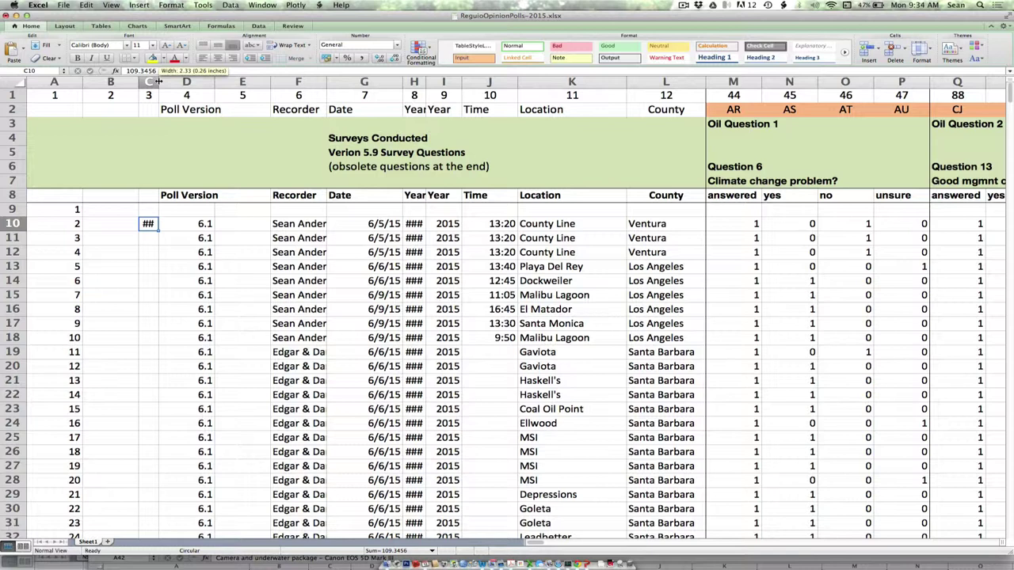
pyautogui.doubleClick(158, 82)
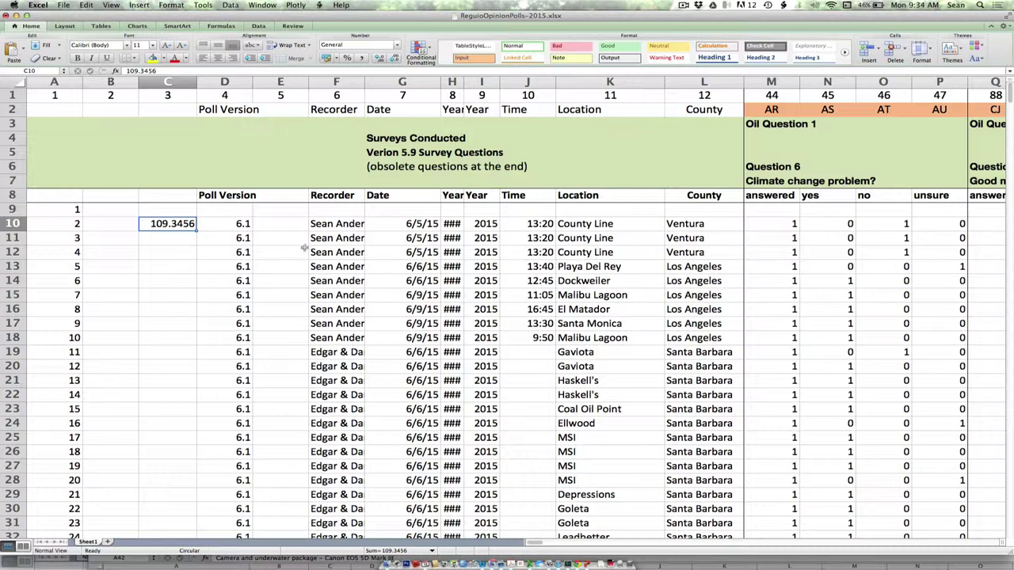
pyautogui.click(346, 226)
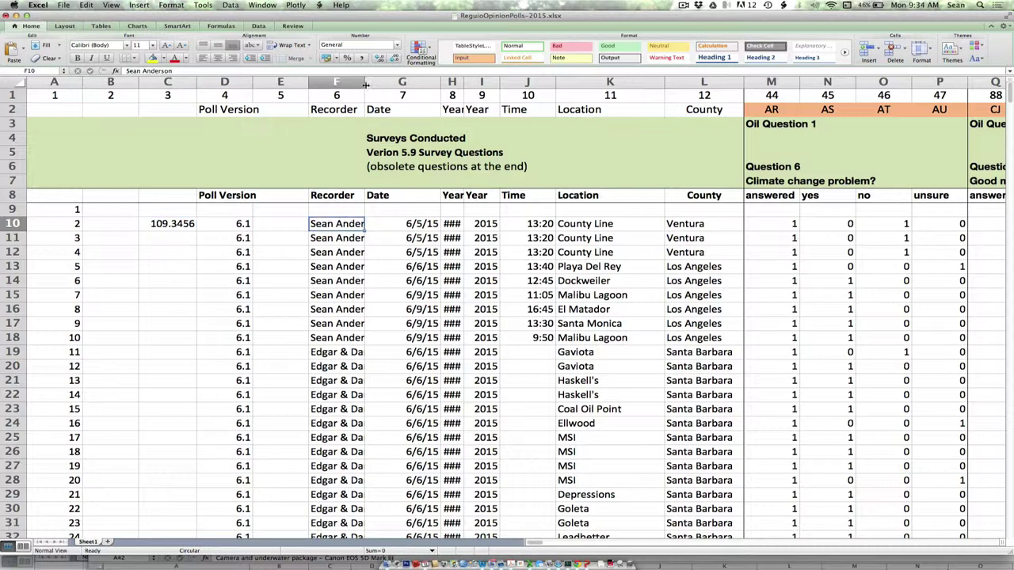
pyautogui.moveTo(364, 83); pyautogui.dragTo(418, 83)
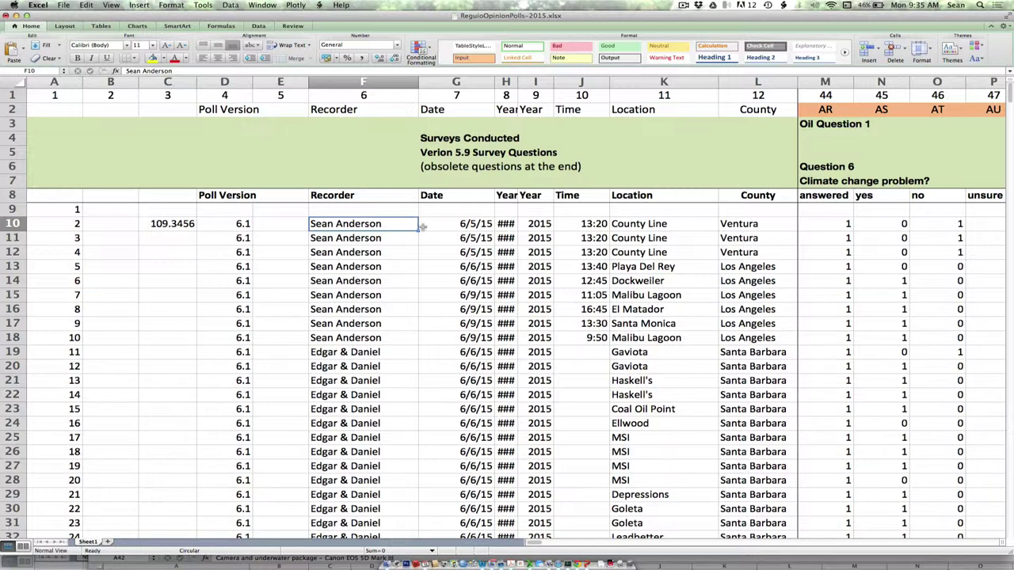
pyautogui.moveTo(518, 84); pyautogui.dragTo(536, 84)
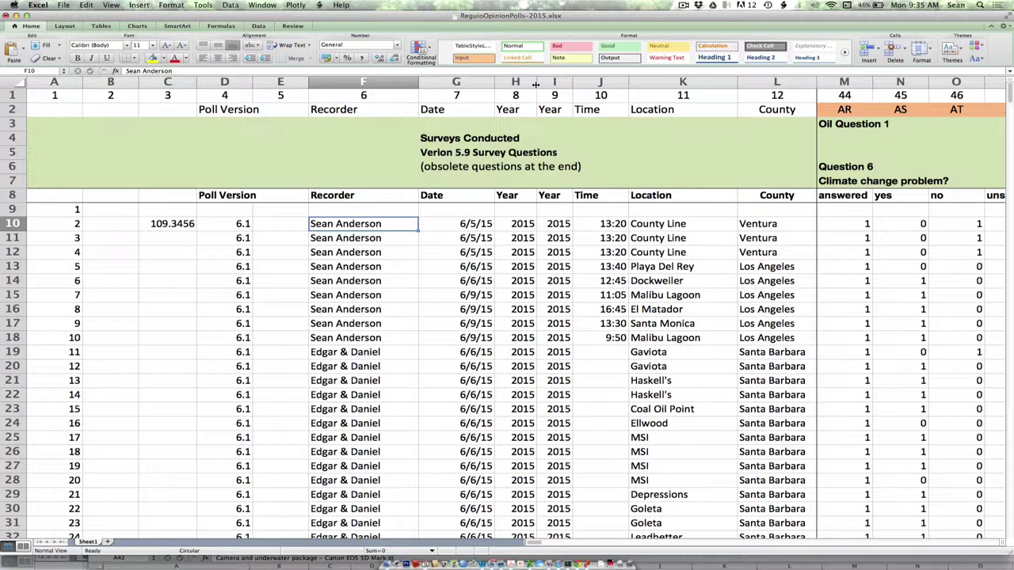
pyautogui.click(162, 212)
pyautogui.scroll(-1, 161, 212)
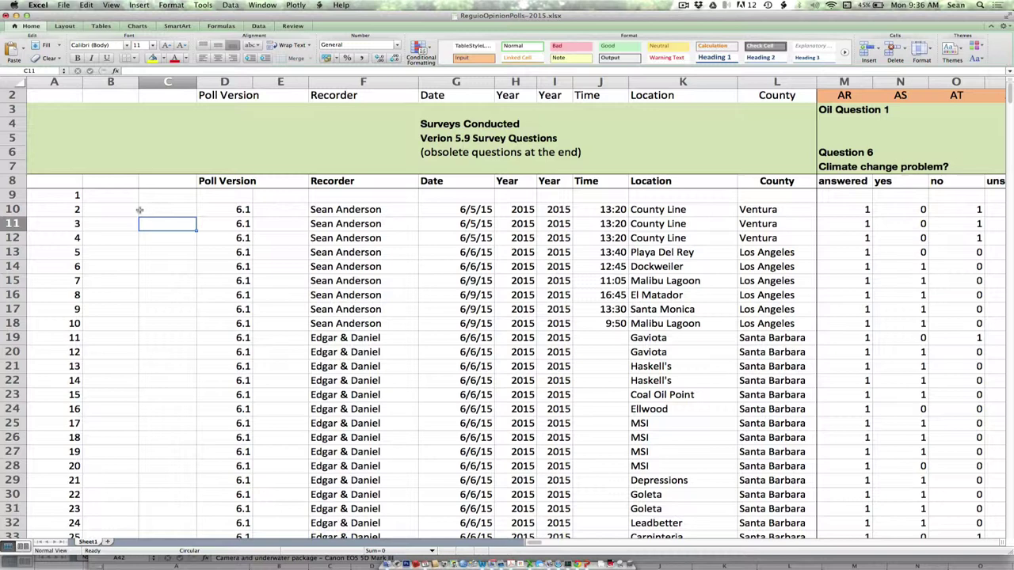
pyautogui.click(62, 195)
pyautogui.click(62, 233)
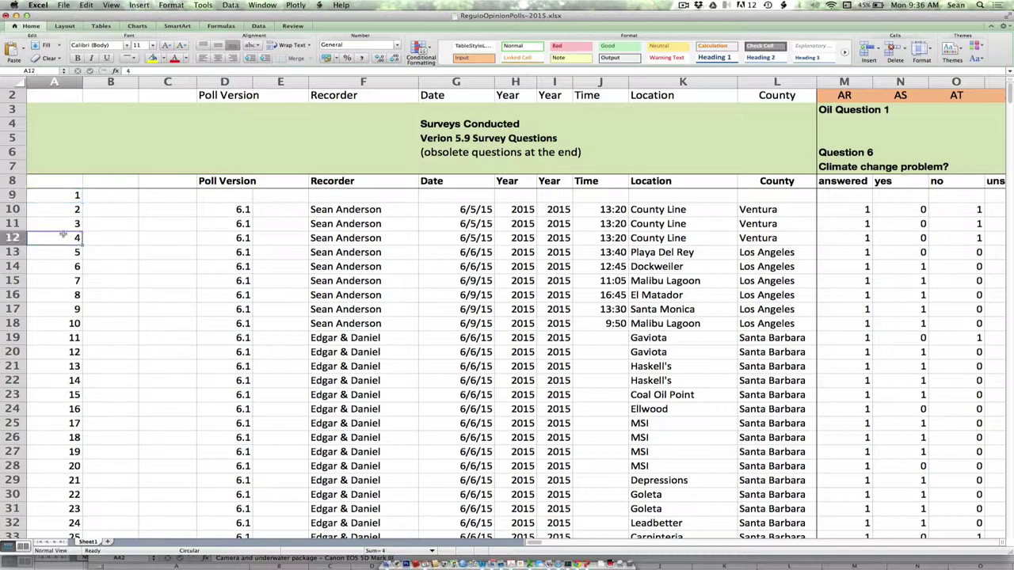
pyautogui.press('Up')
pyautogui.press('Up')
pyautogui.press('Up')
pyautogui.press('Down')
pyautogui.press('Down')
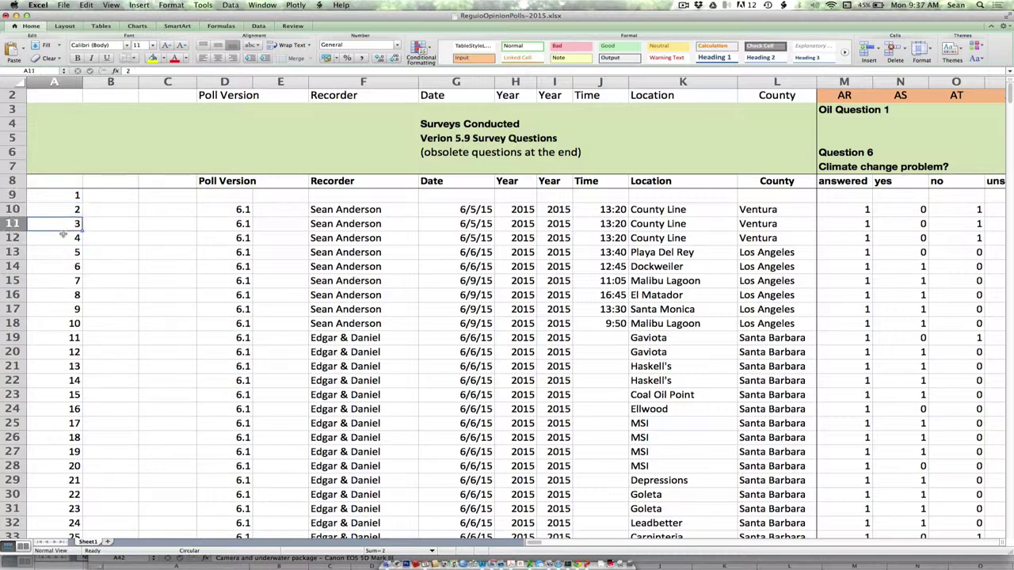
pyautogui.press('Down')
pyautogui.press('Down')
pyautogui.press('Down')
pyautogui.press('Down')
pyautogui.press('Down')
pyautogui.press('Down')
pyautogui.press('Down')
pyautogui.press('Down')
pyautogui.press('Down')
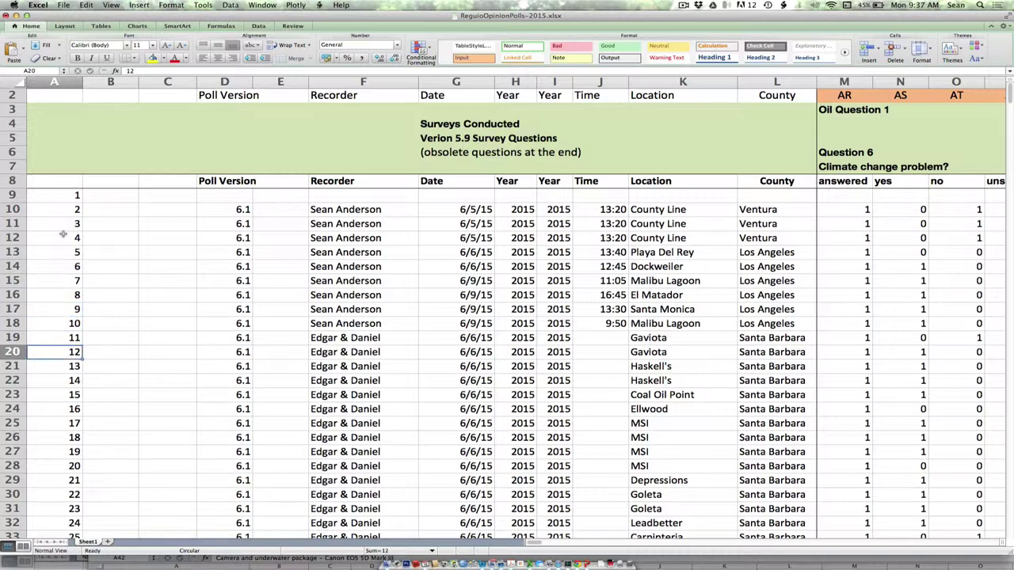
pyautogui.press('Down')
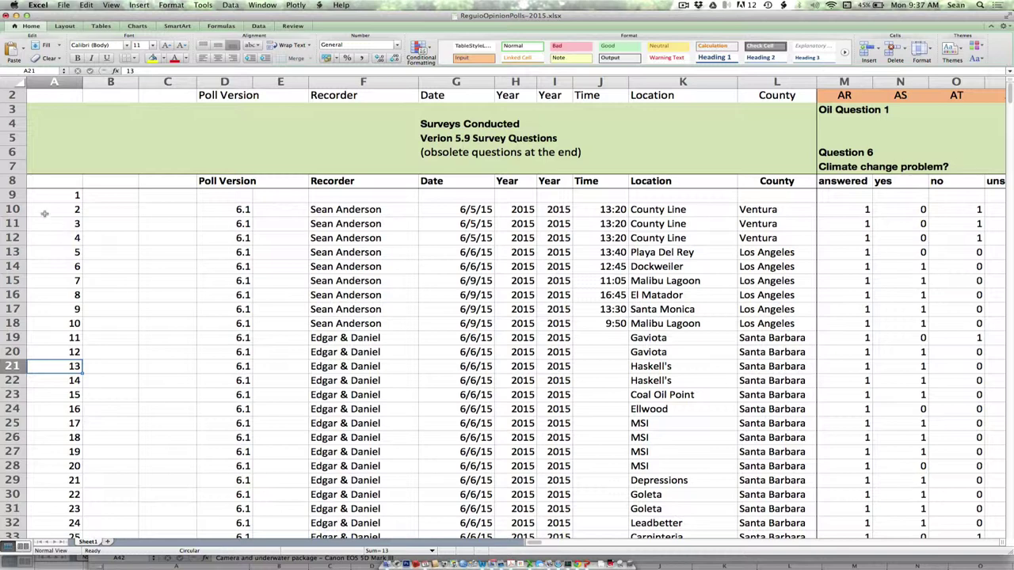
pyautogui.click(45, 195)
pyautogui.press('Down')
pyautogui.press('Down')
pyautogui.press('Down')
pyautogui.press('Down')
pyautogui.press('Down')
pyautogui.press('Down')
pyautogui.press('Down')
pyautogui.press('Down')
pyautogui.press('Down')
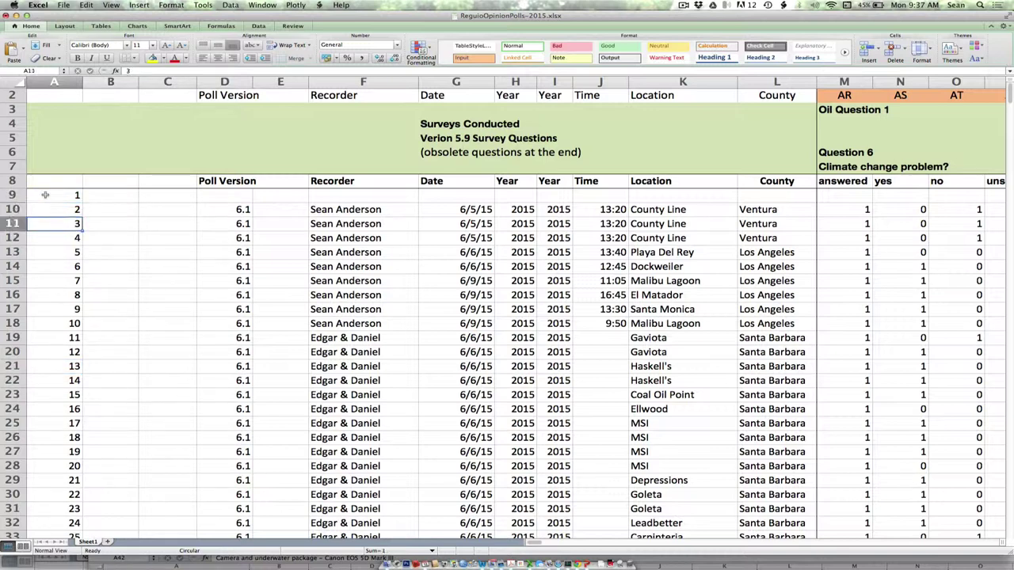
pyautogui.press('Down')
pyautogui.press('Down')
pyautogui.press('Down')
pyautogui.press('Down')
pyautogui.press('Down')
pyautogui.press('Down')
pyautogui.press('Down')
pyautogui.press('Down')
pyautogui.press('Down')
pyautogui.press('Down')
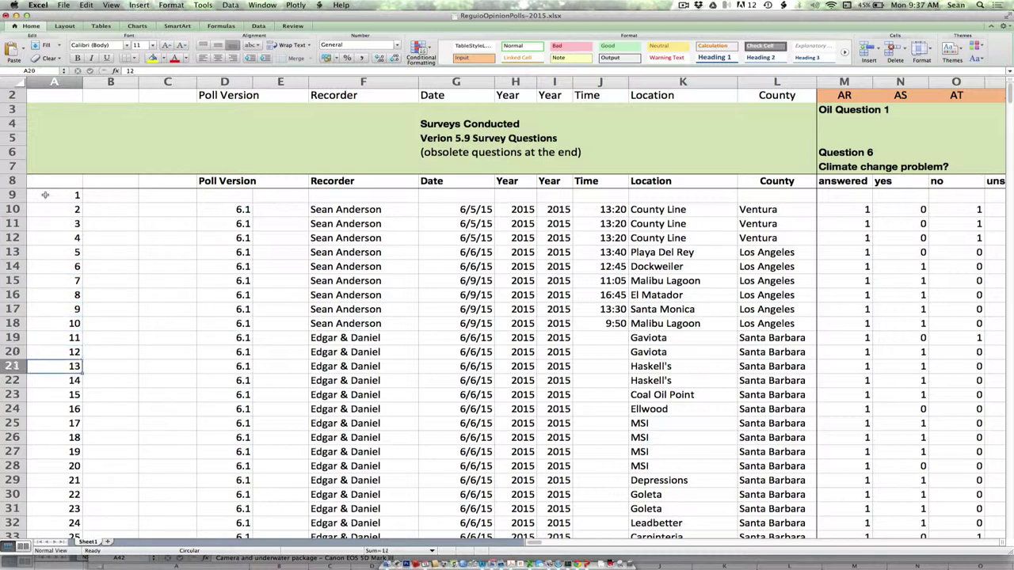
pyautogui.press('Down')
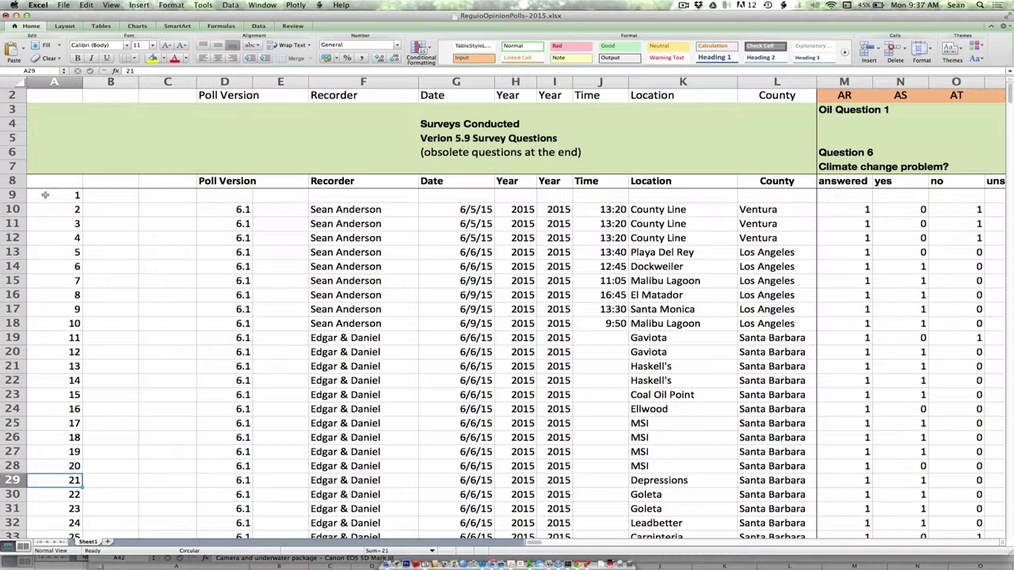
pyautogui.moveTo(45, 195); pyautogui.dragTo(49, 430)
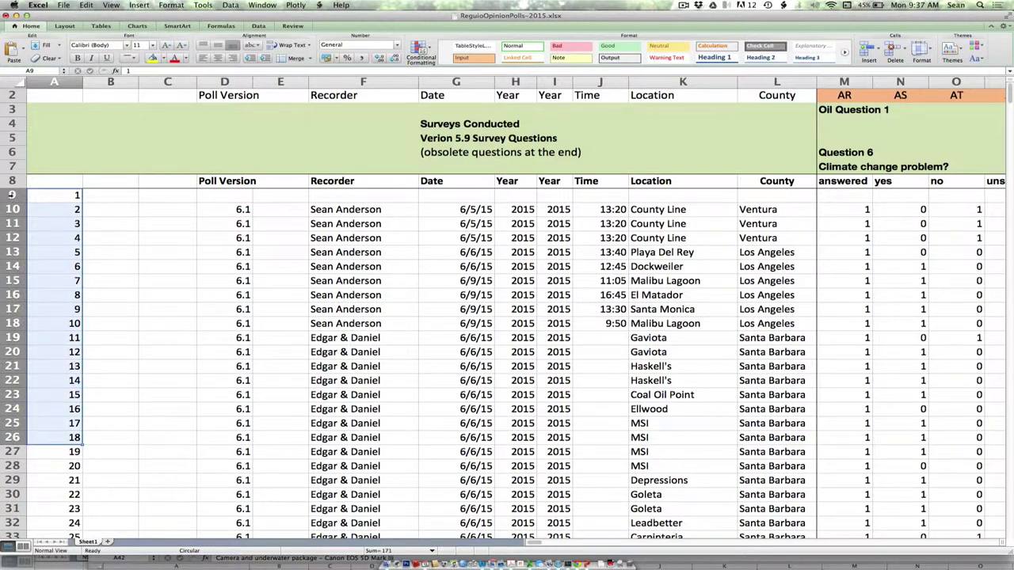
pyautogui.click(69, 198)
pyautogui.click(66, 237)
pyautogui.click(63, 252)
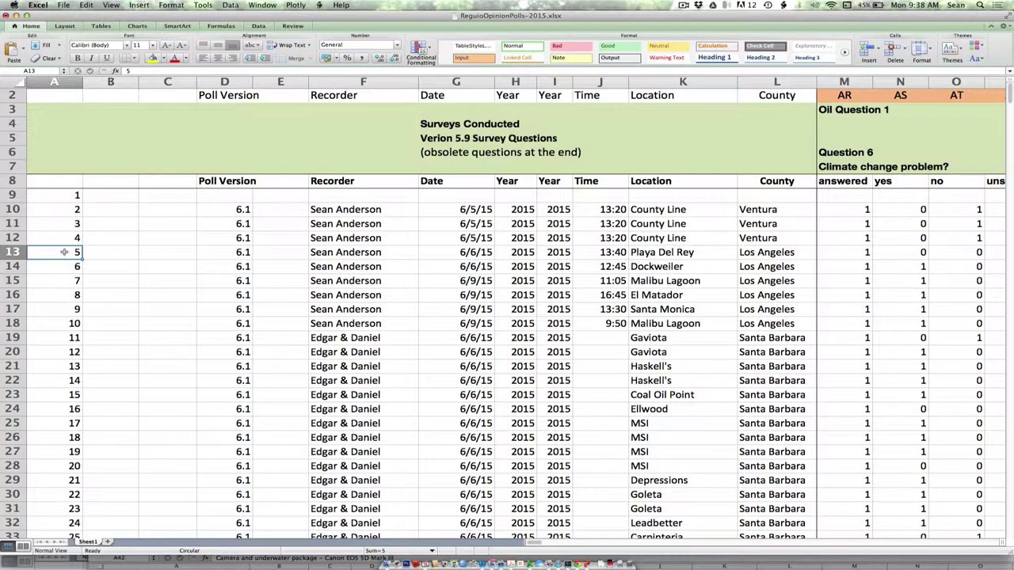
# Step: Freeze the header rows 1–8 by setting the freeze point at row 9
pyautogui.scroll(-6, 163, 292)
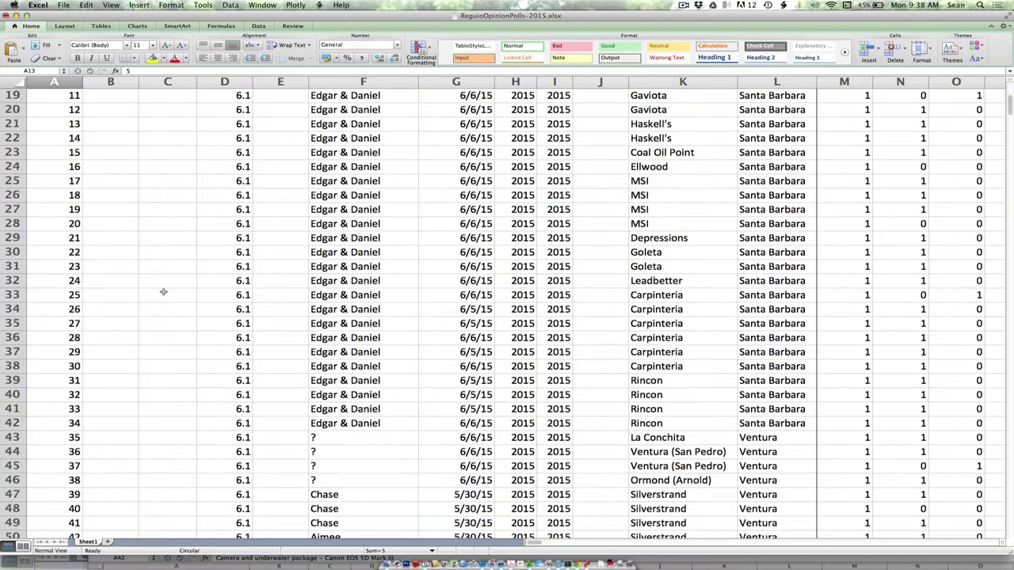
pyautogui.scroll(-20, 164, 291)
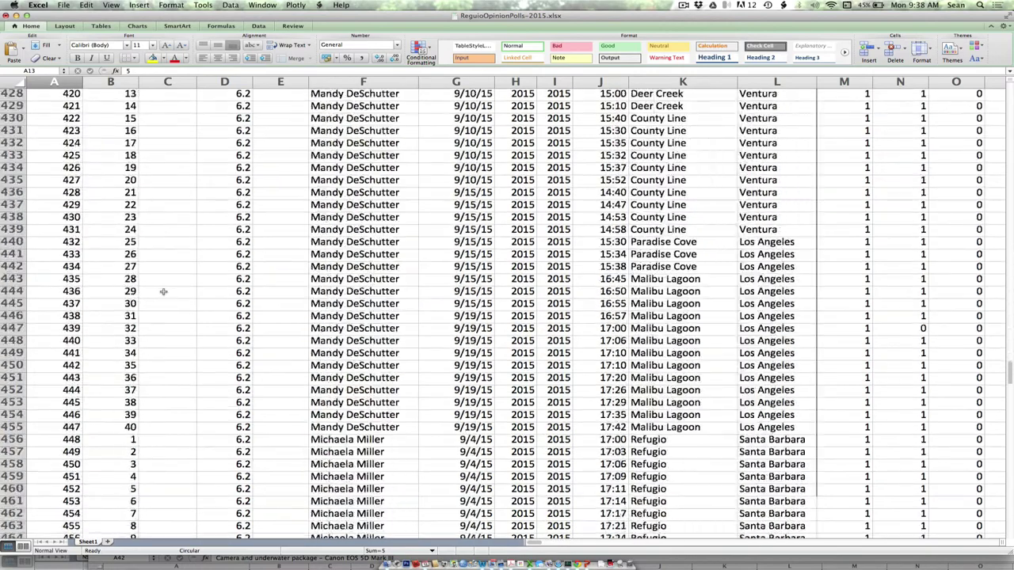
pyautogui.scroll(-15, 163, 291)
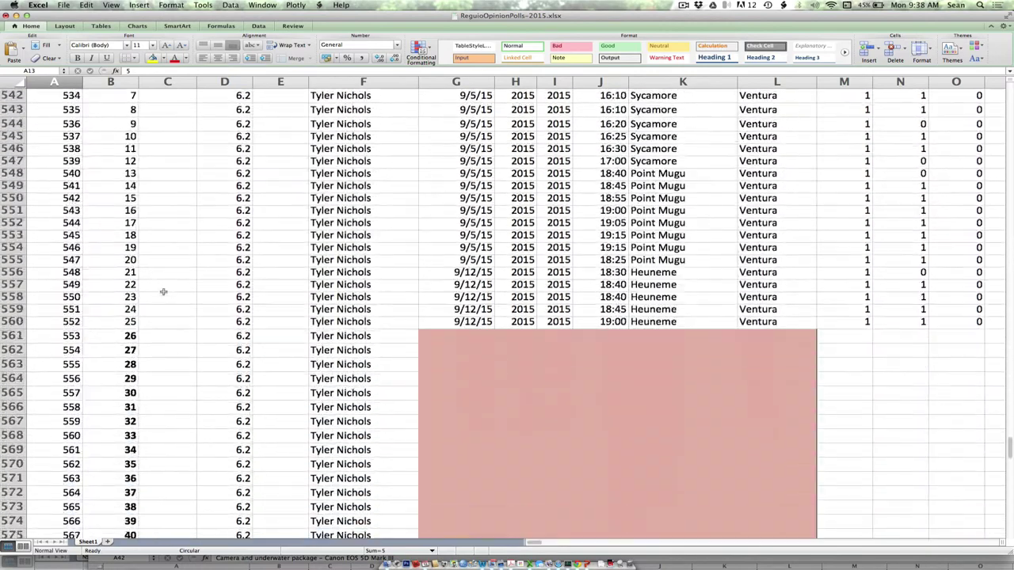
pyautogui.scroll(-12, 163, 292)
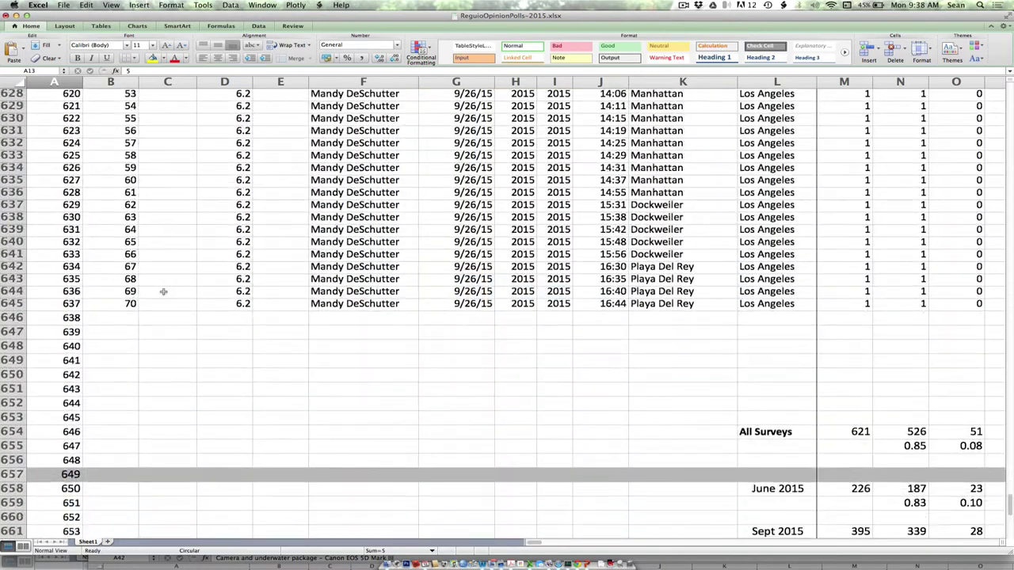
pyautogui.scroll(-3, 163, 292)
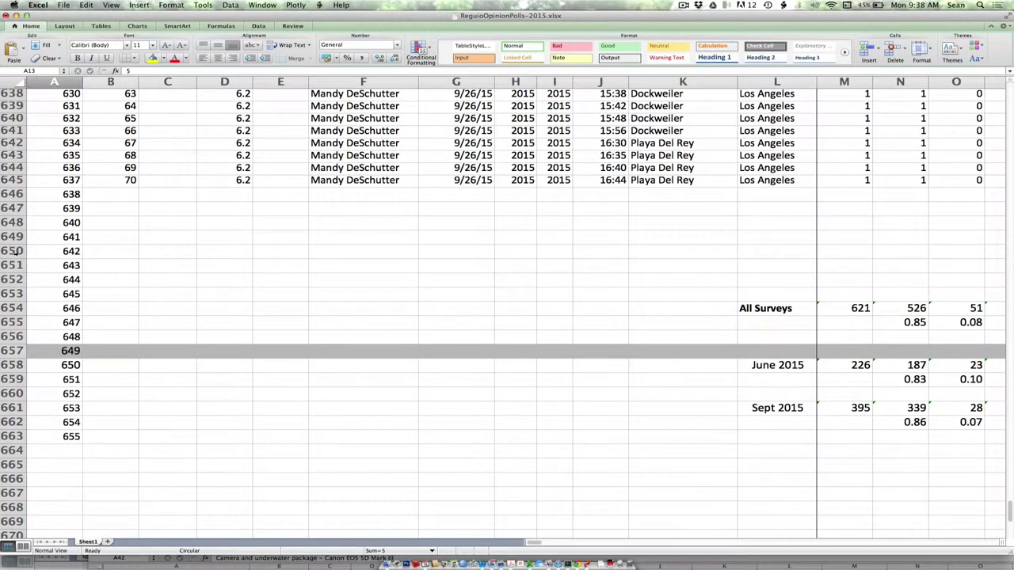
pyautogui.scroll(20, 16, 250)
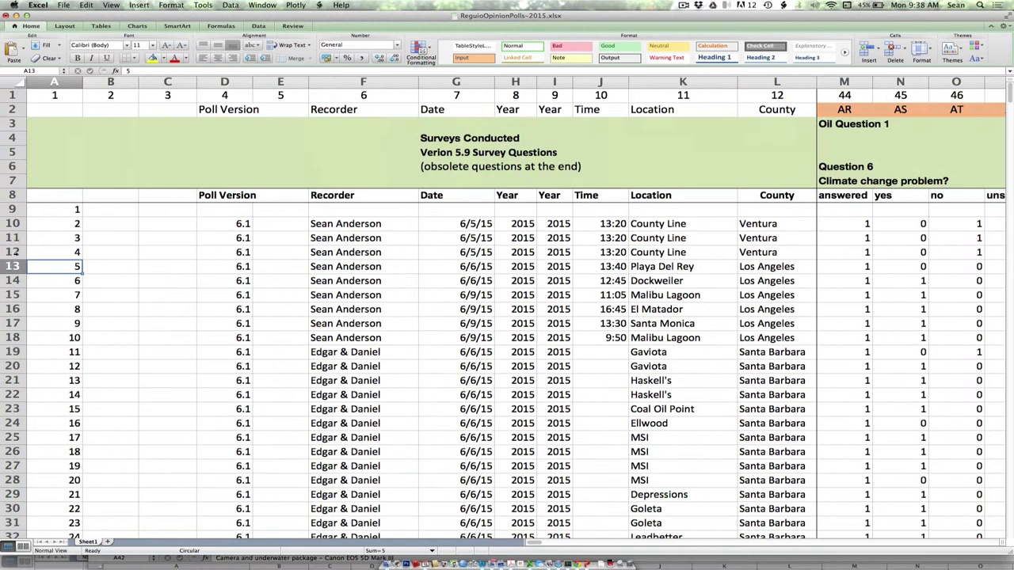
pyautogui.click(12, 209)
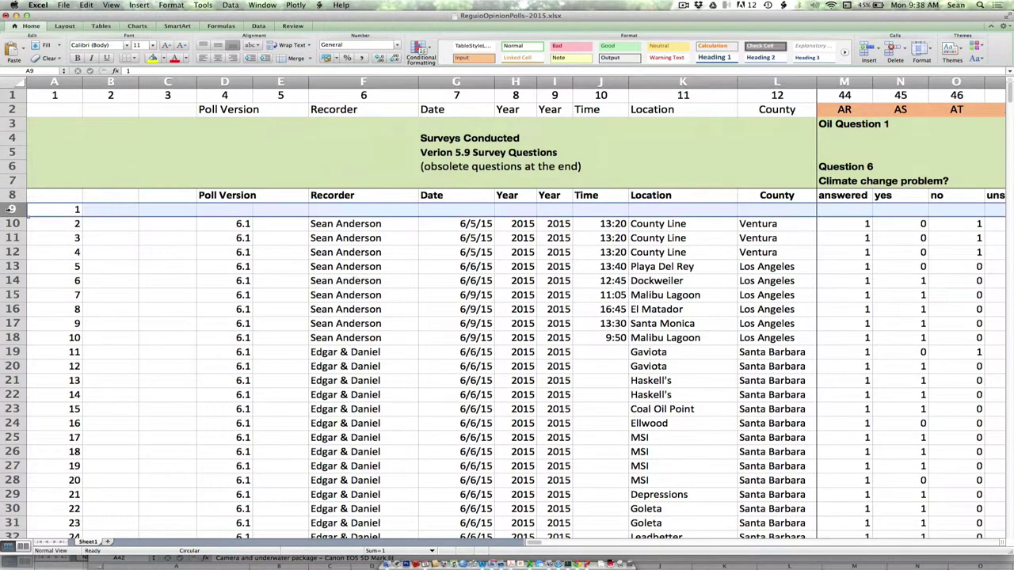
pyautogui.click(263, 5)
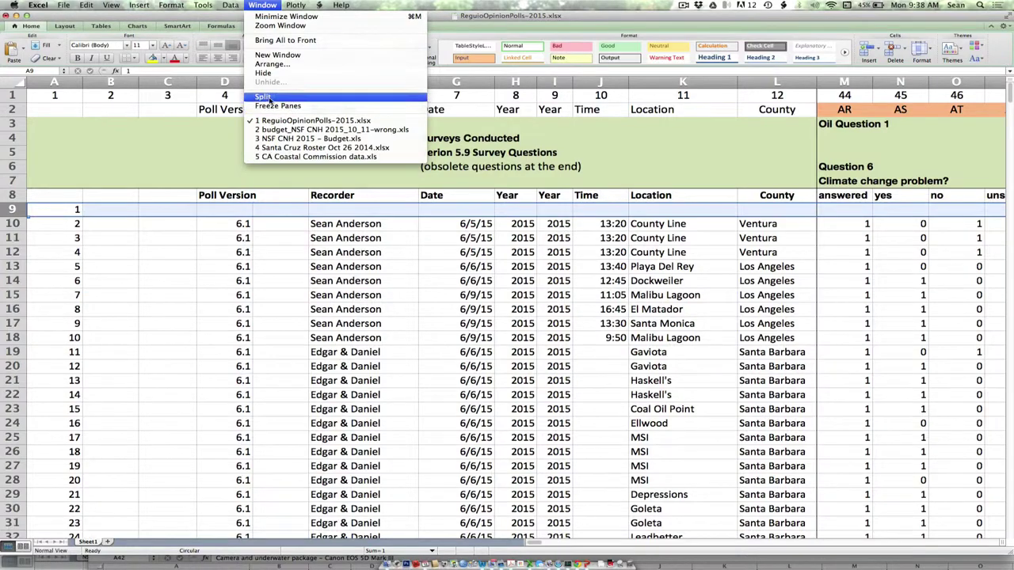
pyautogui.click(273, 106)
pyautogui.click(315, 237)
# Step: Scroll down to the summary rows showing All Surveys 621 answered and 526 yes (0.85)
pyautogui.scroll(-10, 315, 240)
pyautogui.scroll(-20, 316, 239)
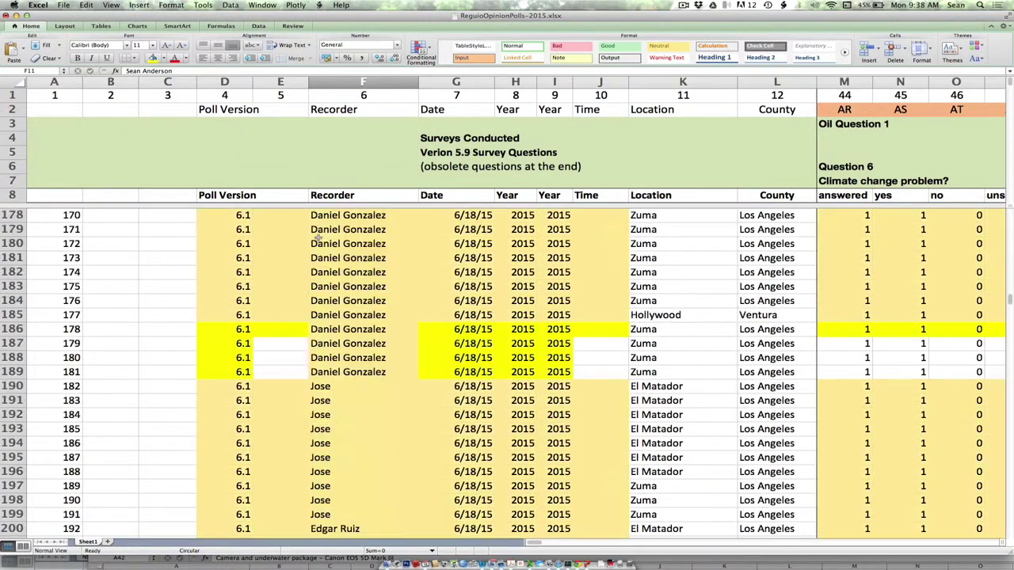
pyautogui.scroll(-20, 315, 262)
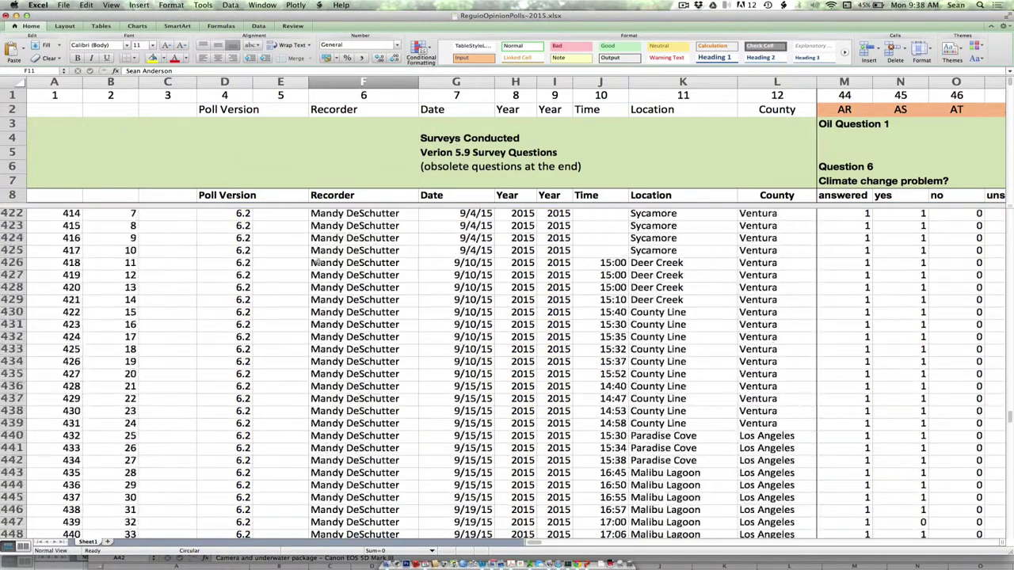
pyautogui.scroll(-7, 315, 262)
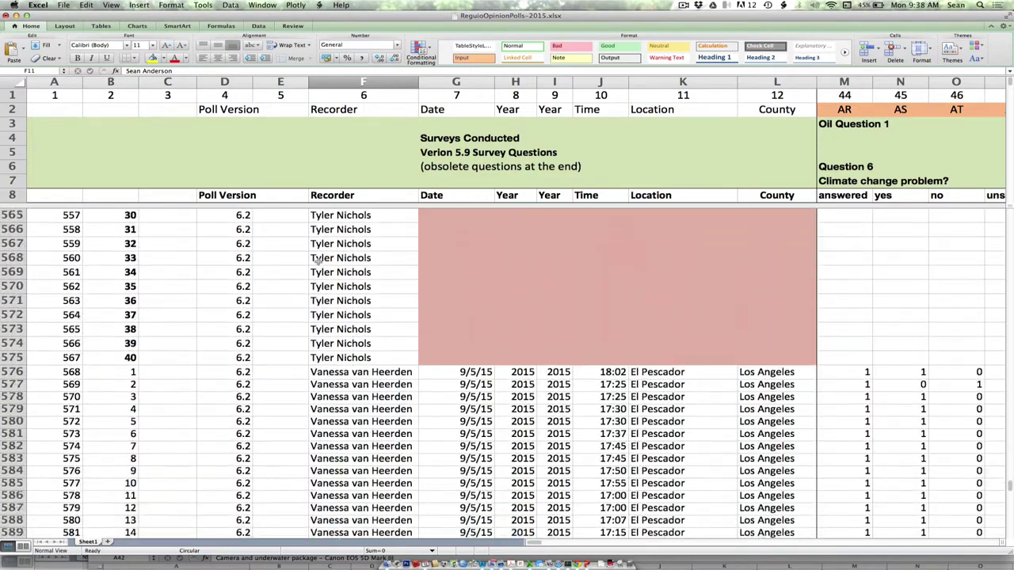
pyautogui.scroll(-6, 315, 263)
pyautogui.hscroll(1, 315, 263)
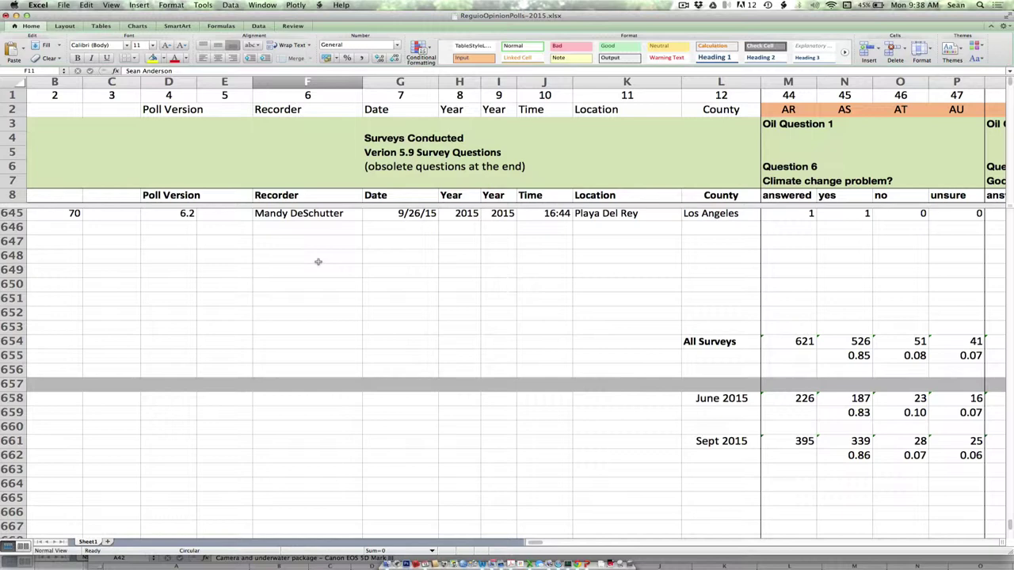
pyautogui.scroll(-4, 318, 263)
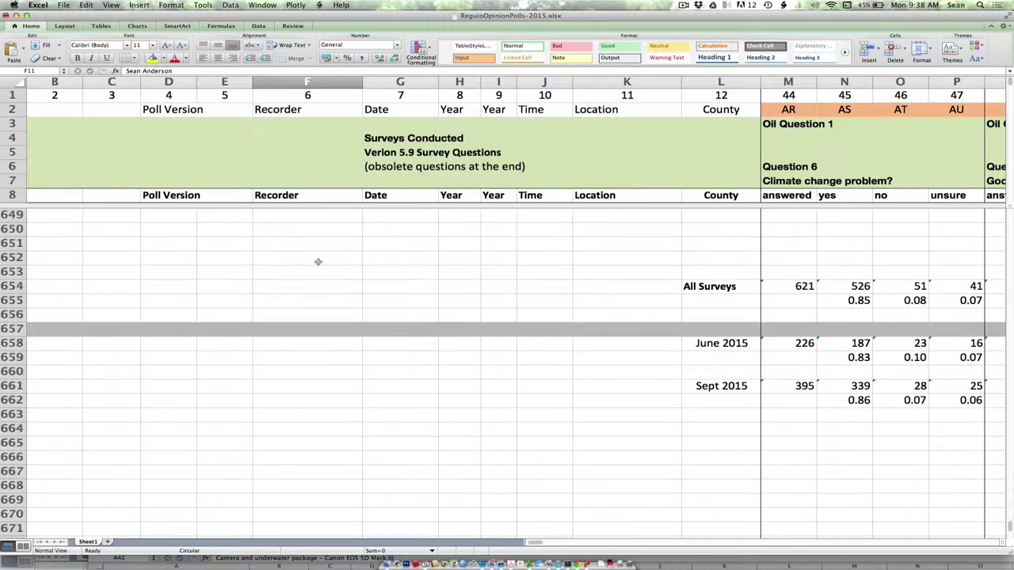
pyautogui.scroll(-3, 318, 262)
pyautogui.hscroll(9, 318, 262)
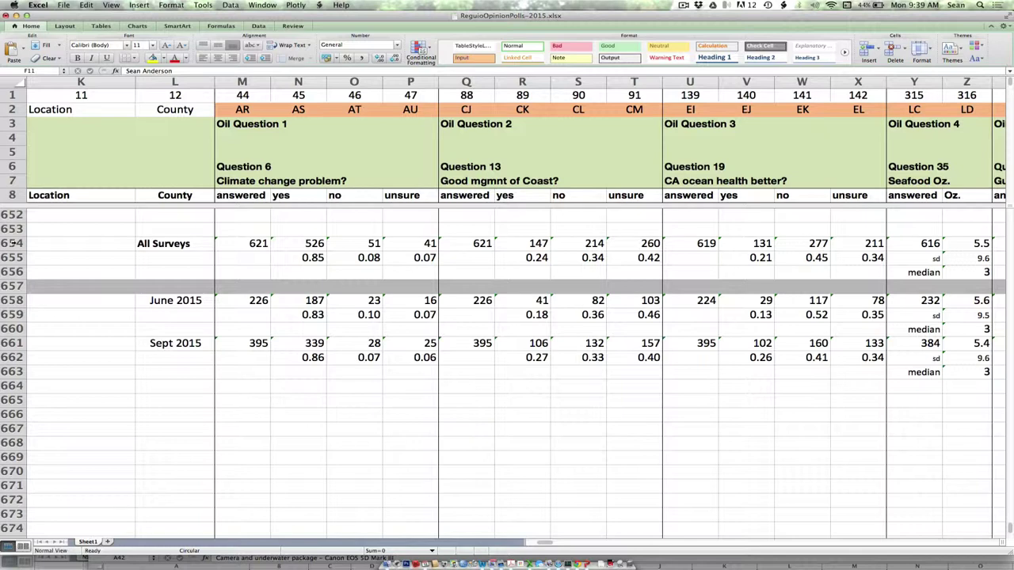
pyautogui.moveTo(11, 243); pyautogui.dragTo(6, 277)
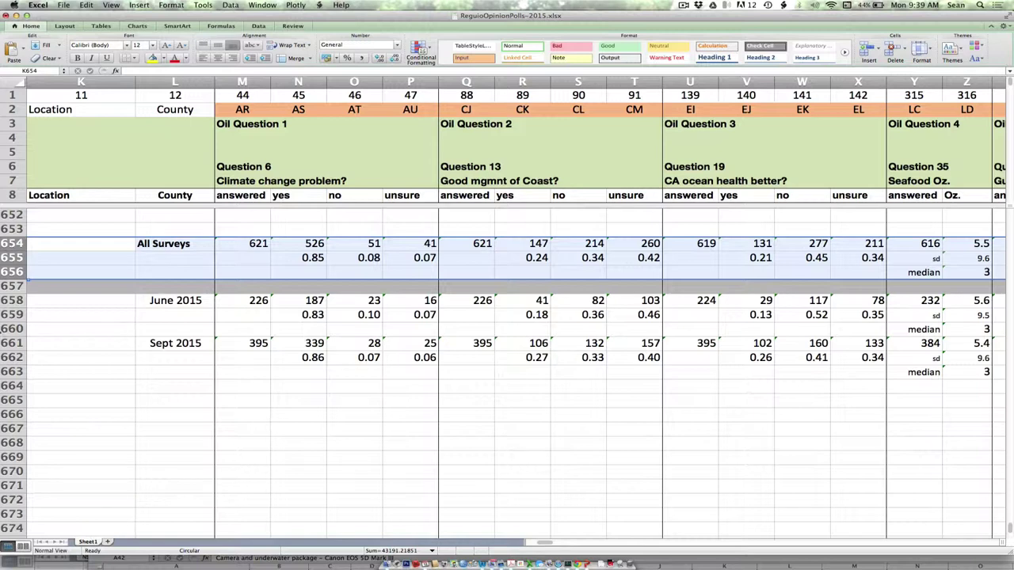
pyautogui.moveTo(12, 301); pyautogui.dragTo(14, 329)
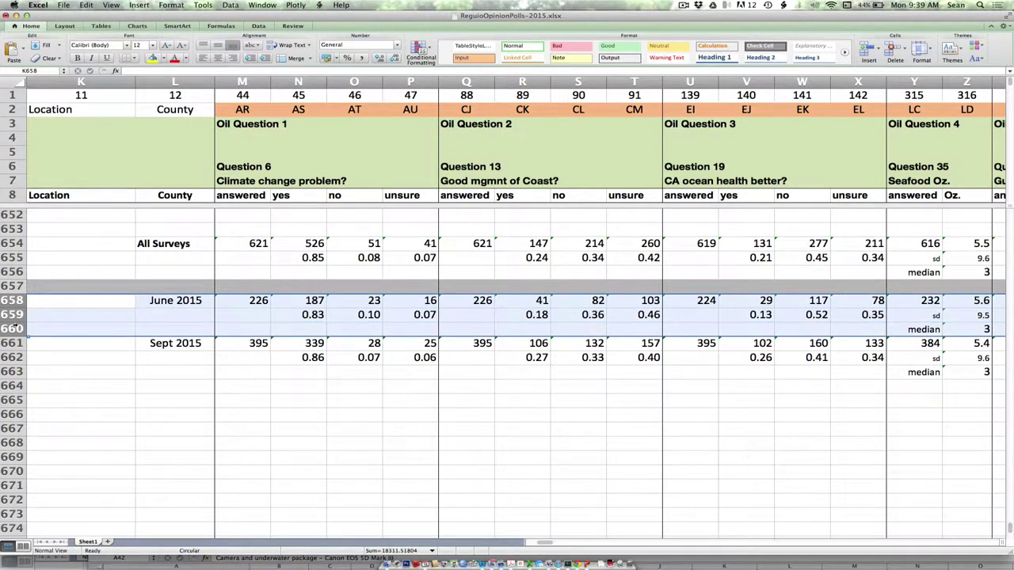
pyautogui.moveTo(6, 343); pyautogui.dragTo(5, 381)
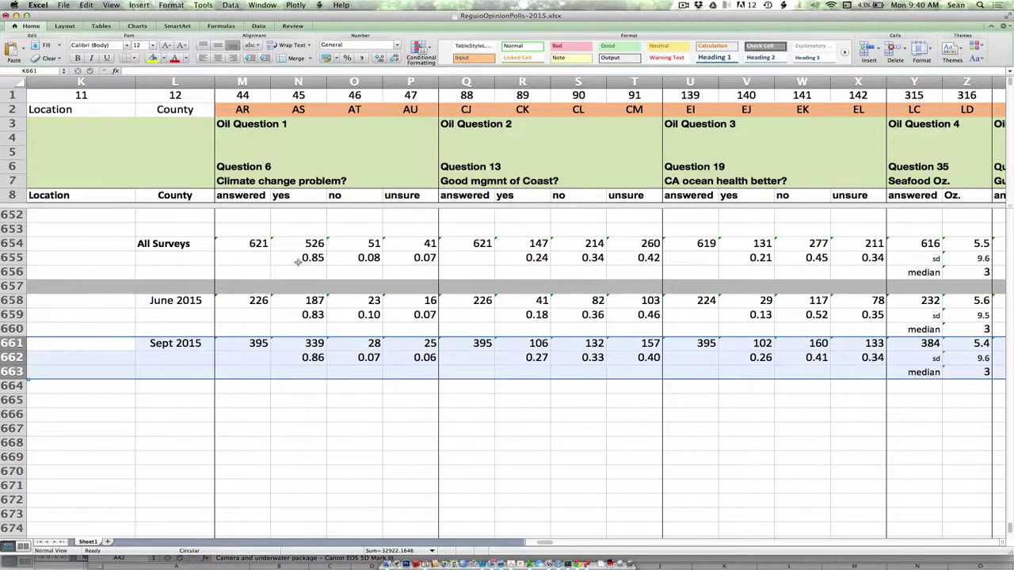
pyautogui.click(239, 244)
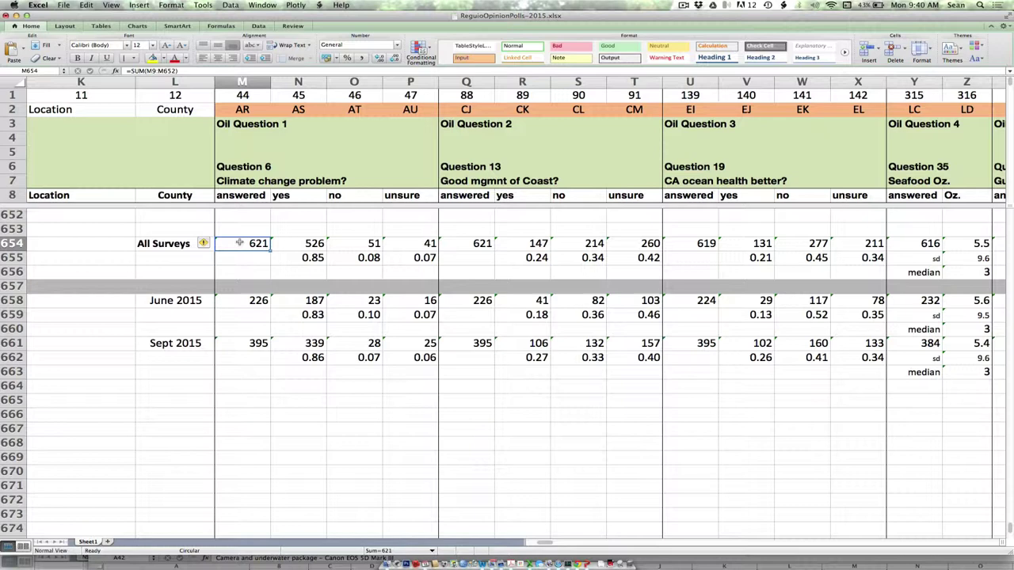
pyautogui.click(303, 246)
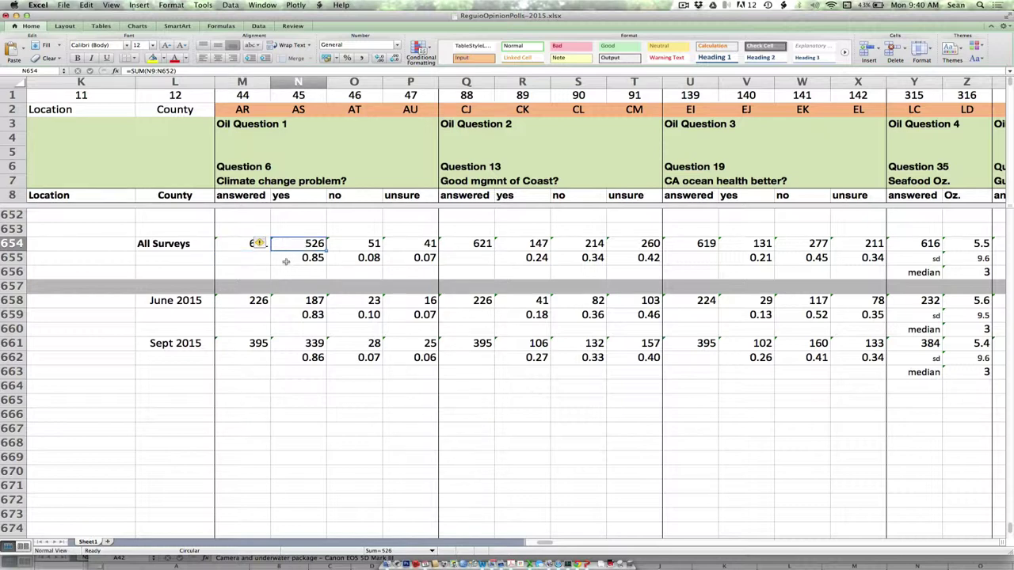
pyautogui.click(338, 244)
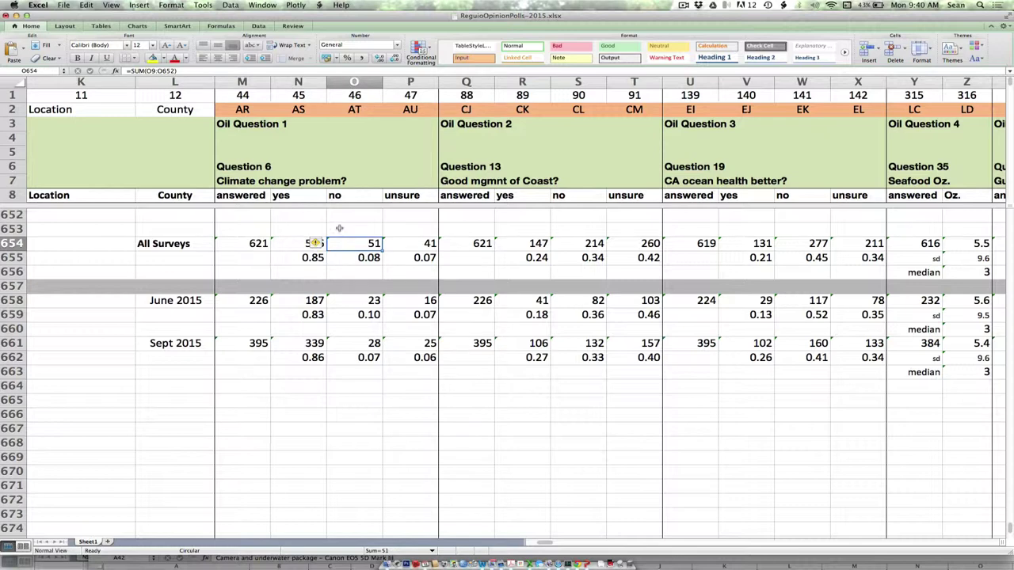
pyautogui.click(404, 241)
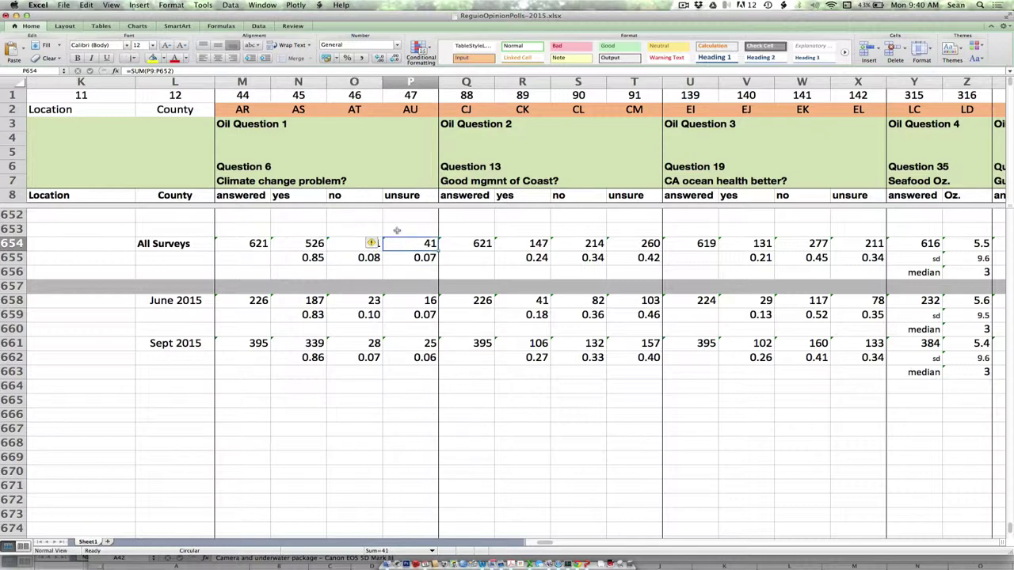
pyautogui.click(310, 245)
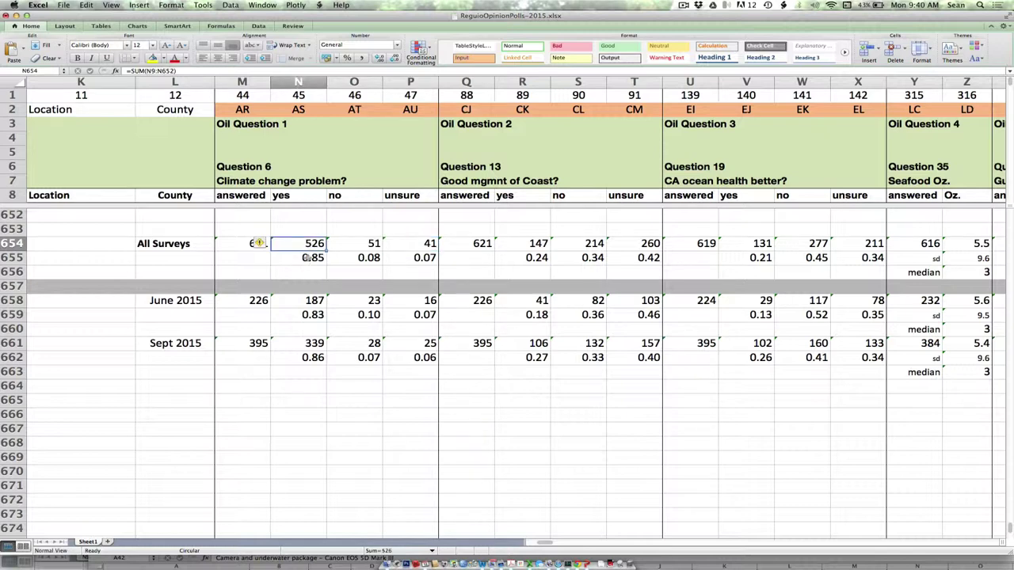
pyautogui.click(245, 245)
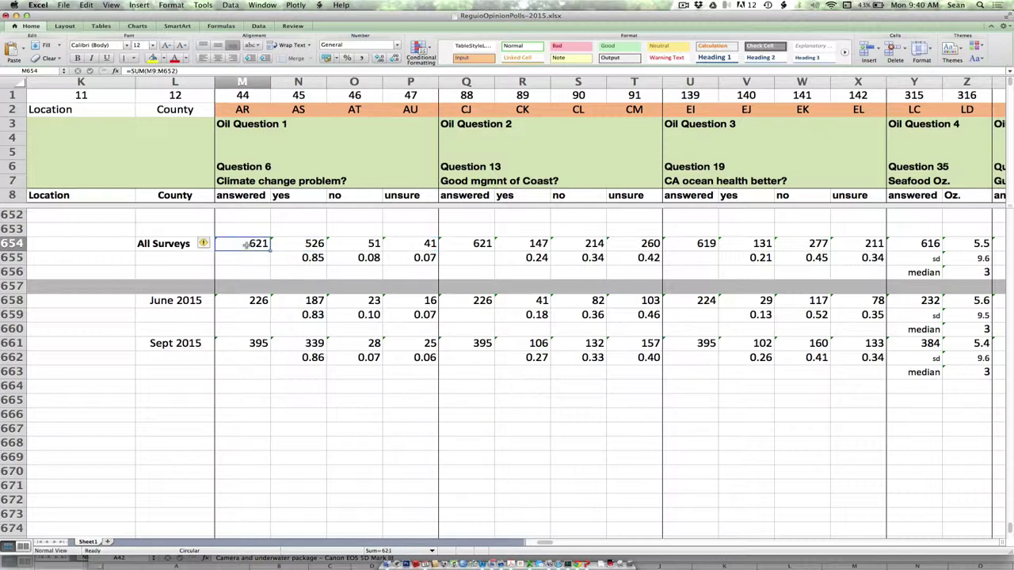
pyautogui.click(299, 264)
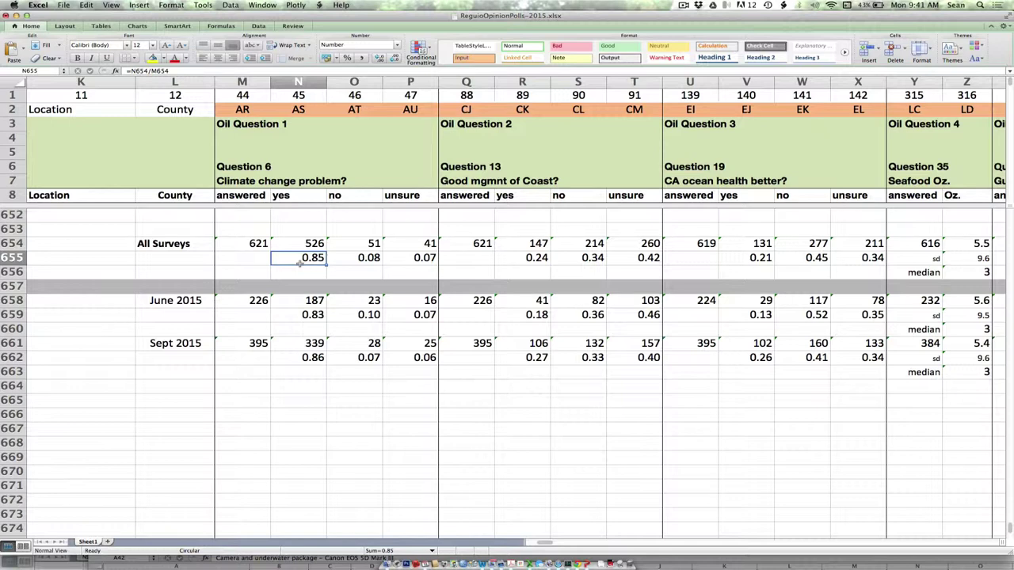
pyautogui.click(301, 274)
pyautogui.press('Up')
pyautogui.press('Down')
pyautogui.press('Down')
pyautogui.press('Up')
pyautogui.press('Up')
pyautogui.press('Down')
pyautogui.press('Down')
pyautogui.press('Down')
pyautogui.press('Down')
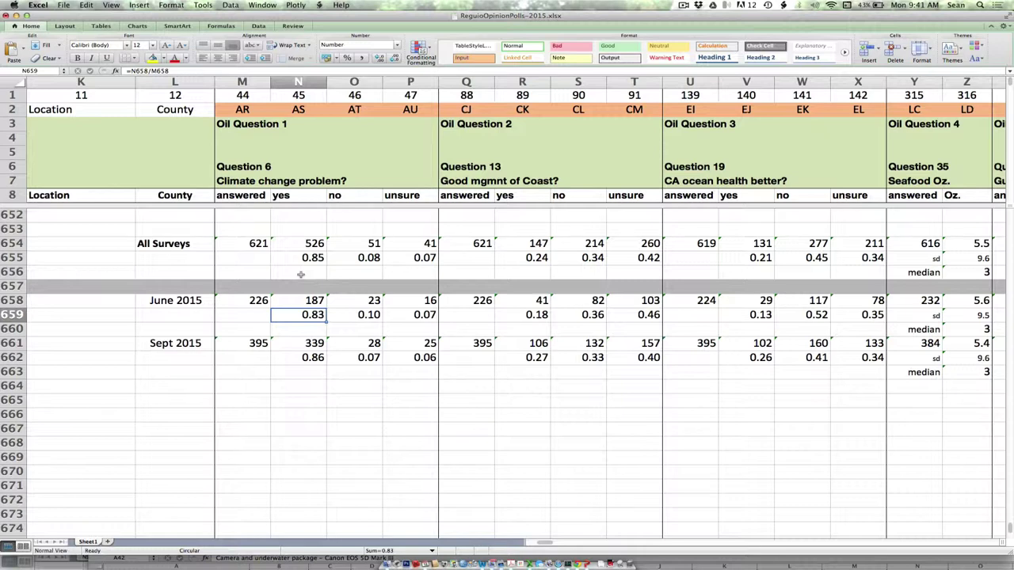
pyautogui.press('Down')
pyautogui.press('Down')
pyautogui.press('Down')
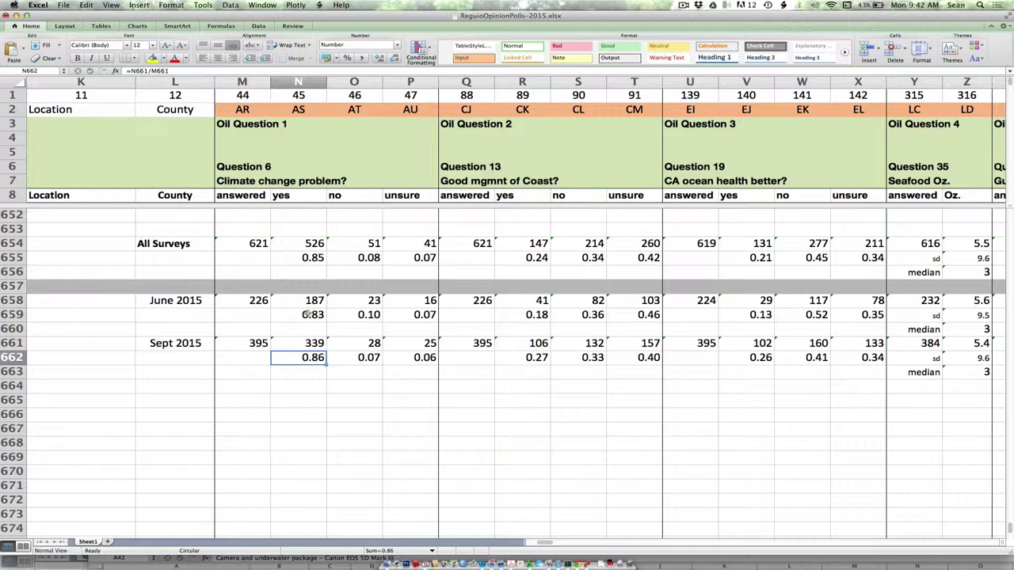
pyautogui.click(307, 313)
pyautogui.click(305, 357)
pyautogui.click(308, 324)
pyautogui.click(312, 357)
pyautogui.click(291, 258)
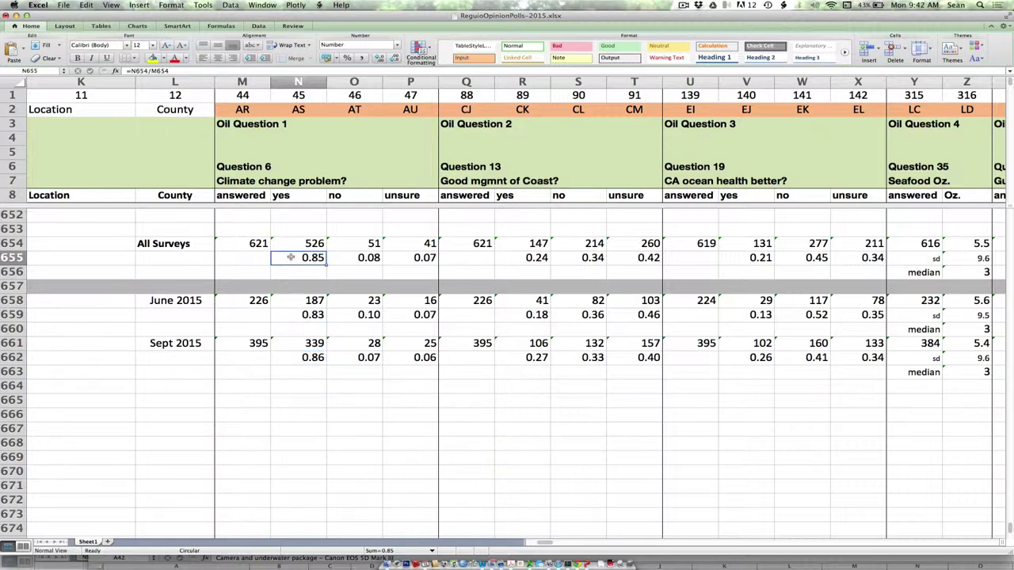
pyautogui.hscroll(3, 291, 258)
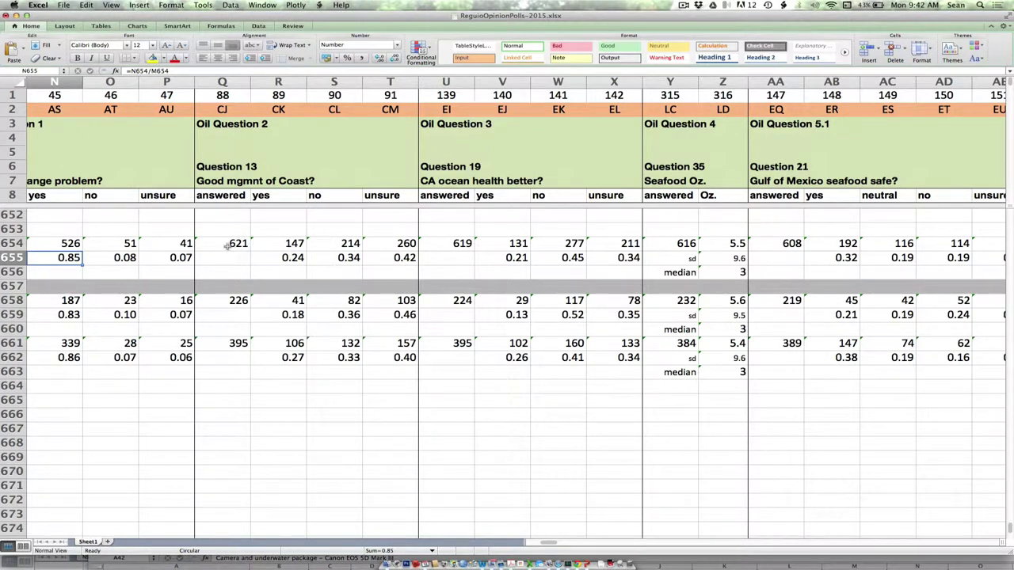
pyautogui.click(16, 243)
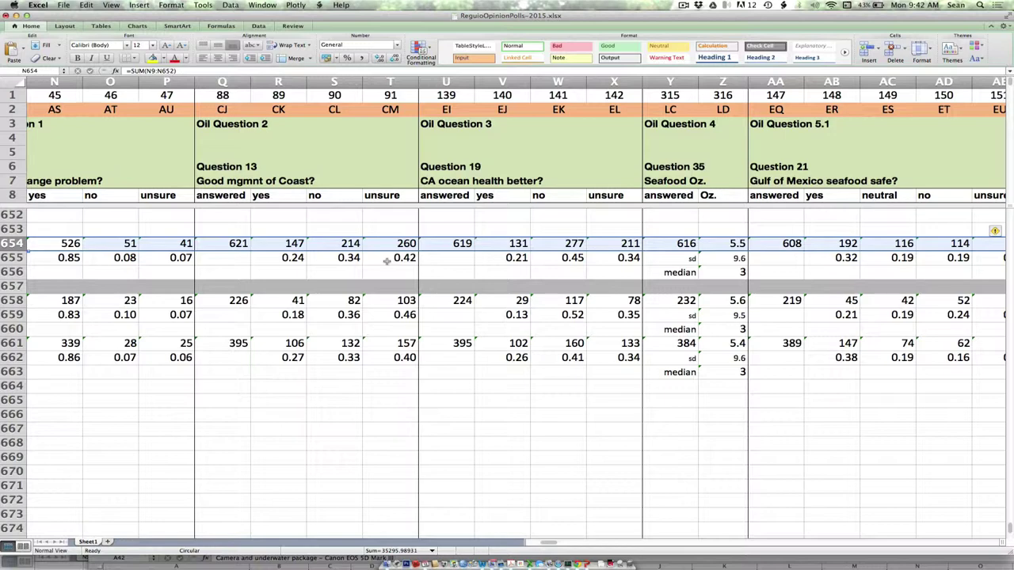
pyautogui.hscroll(7, 386, 261)
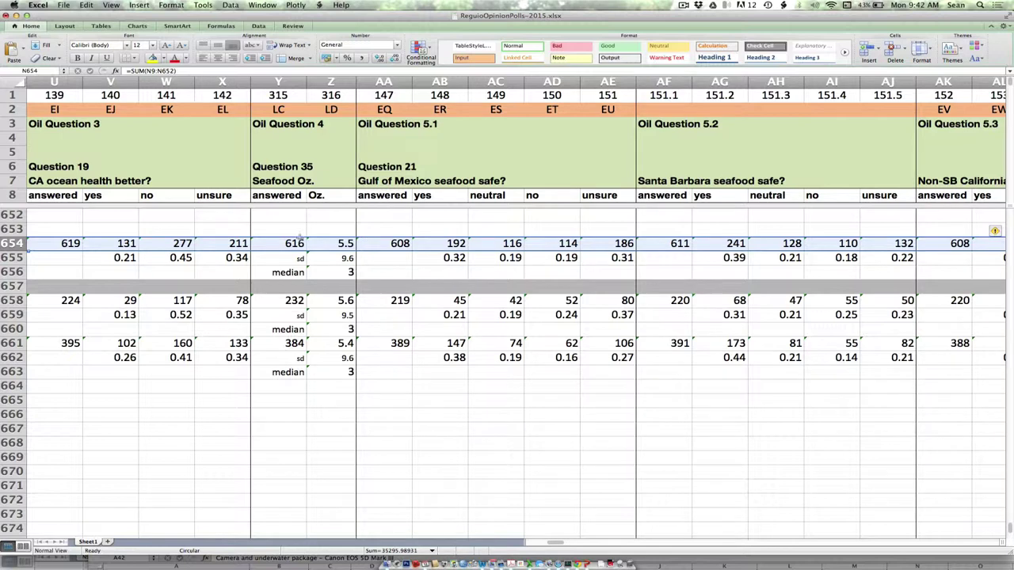
pyautogui.click(296, 241)
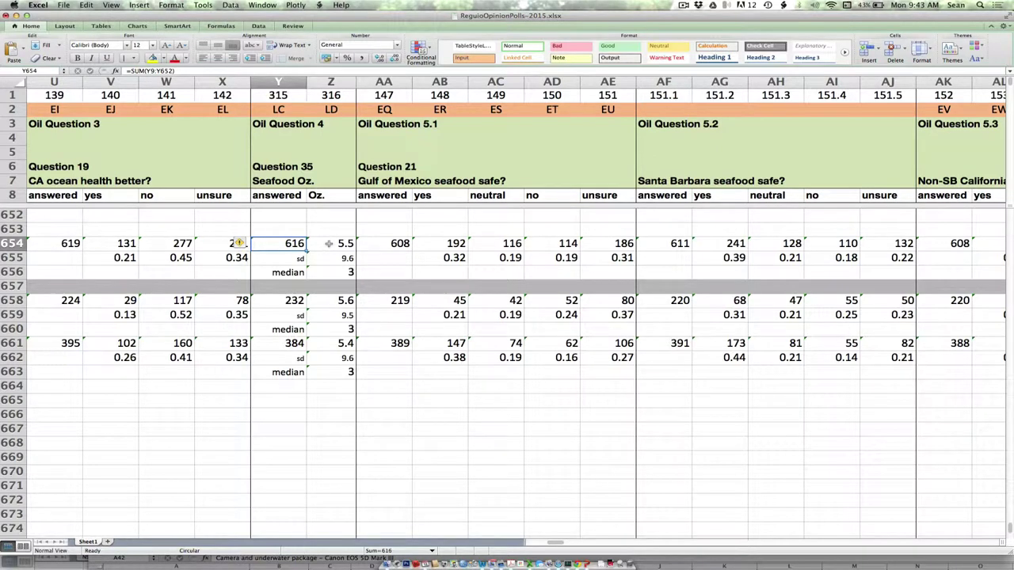
pyautogui.click(325, 243)
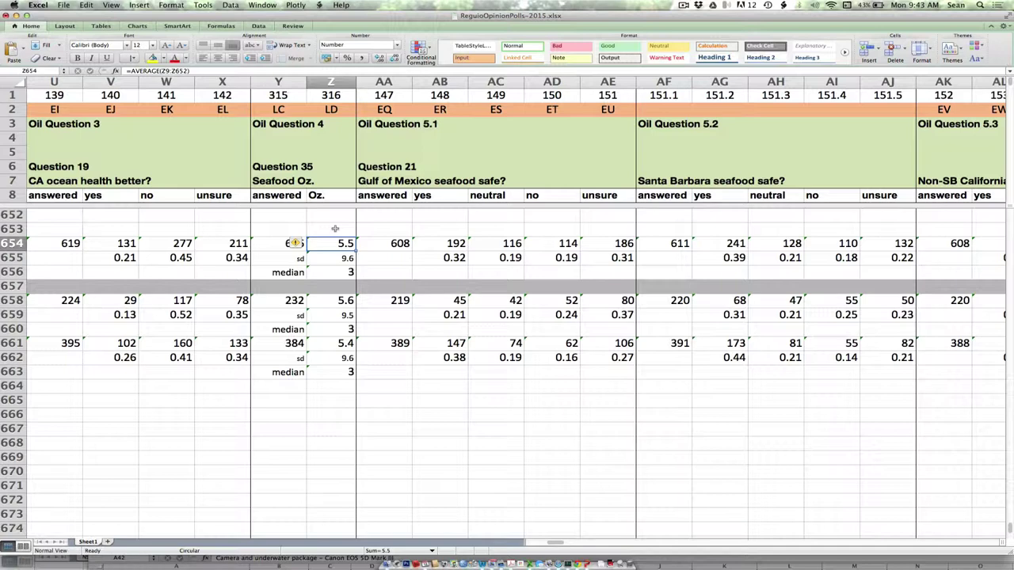
pyautogui.click(331, 258)
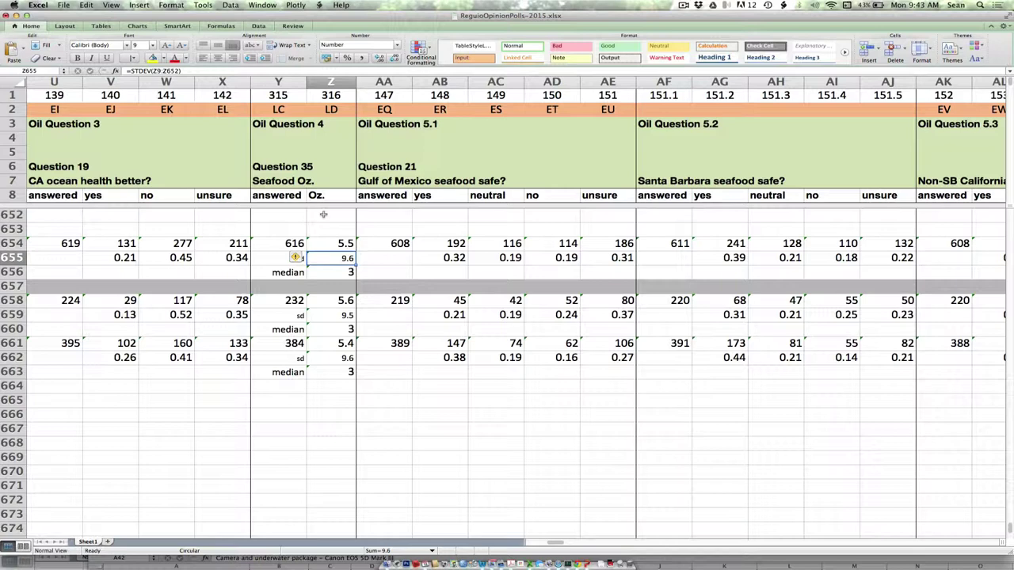
pyautogui.click(288, 274)
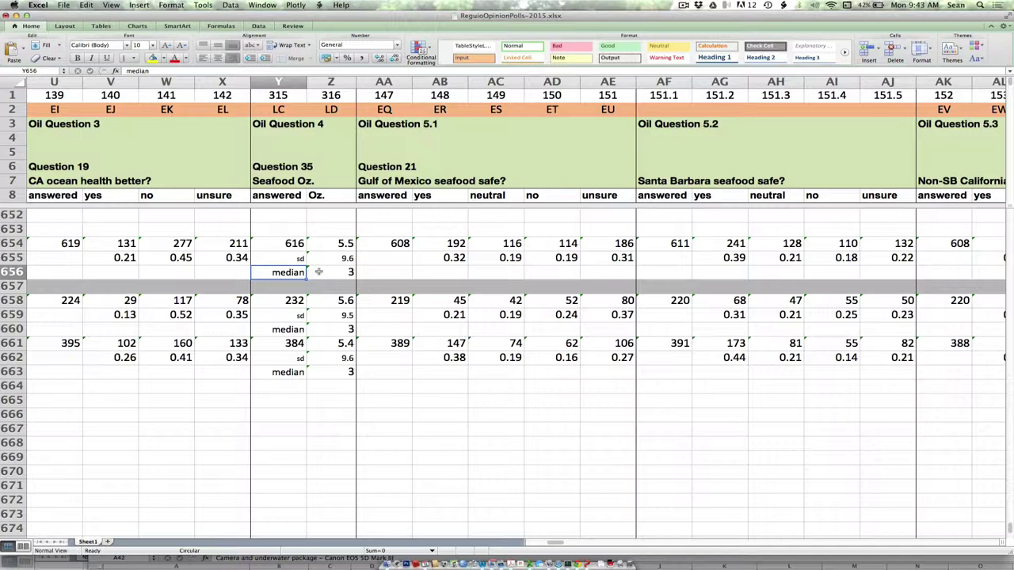
pyautogui.hscroll(2, 319, 271)
pyautogui.moveTo(287, 244); pyautogui.dragTo(474, 245)
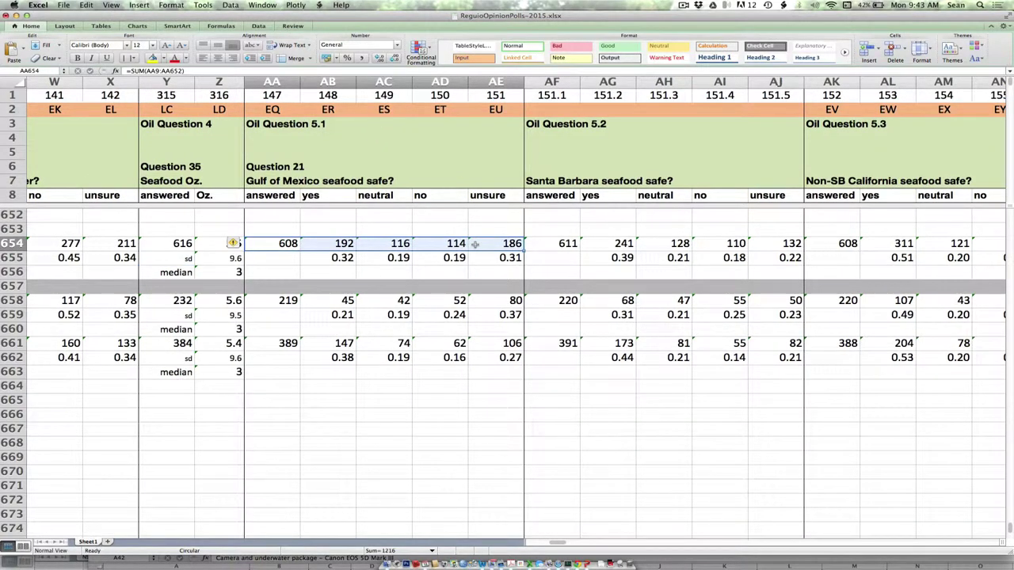
pyautogui.moveTo(334, 259); pyautogui.dragTo(479, 259)
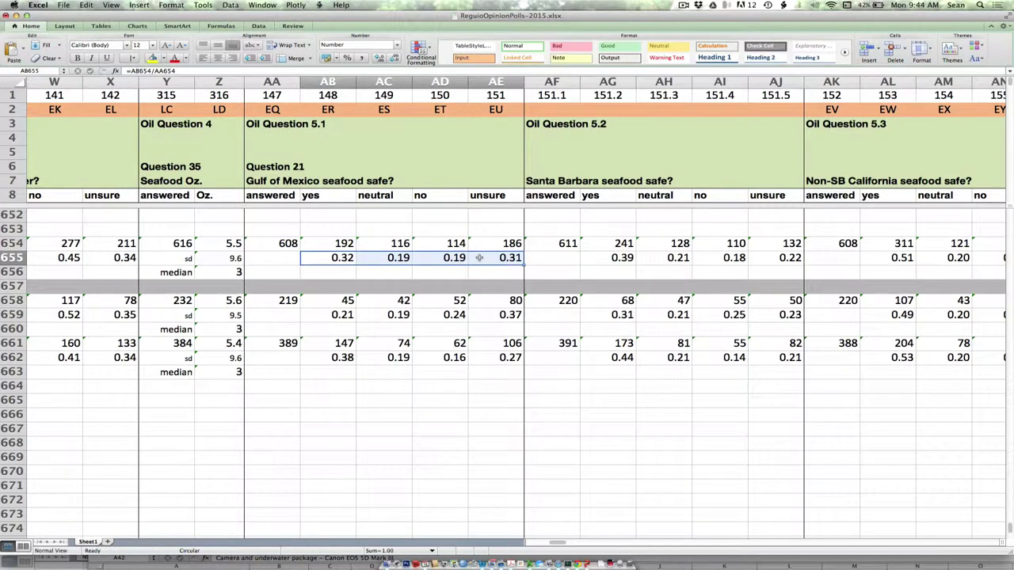
pyautogui.hscroll(17, 479, 258)
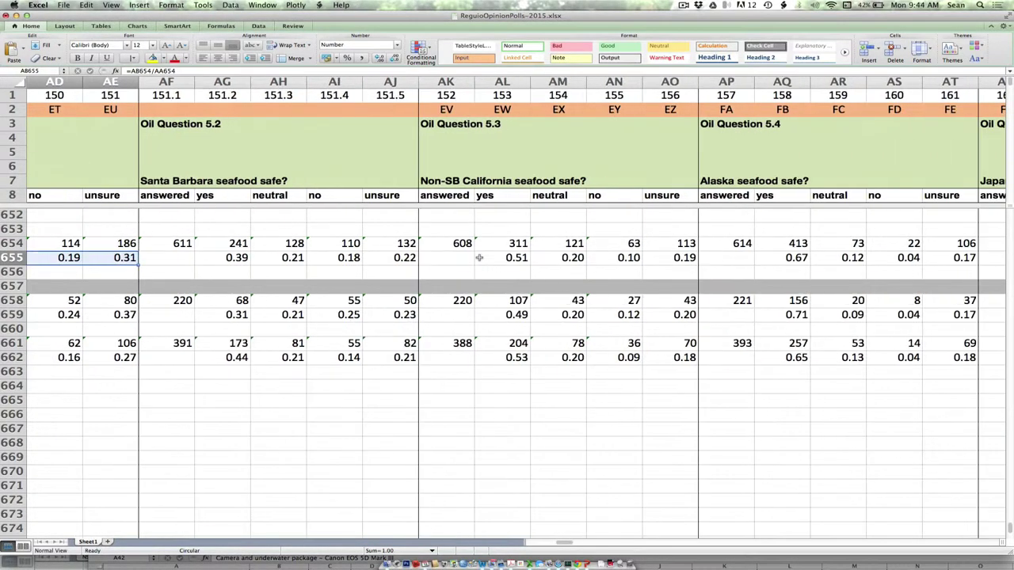
pyautogui.hscroll(20, 479, 257)
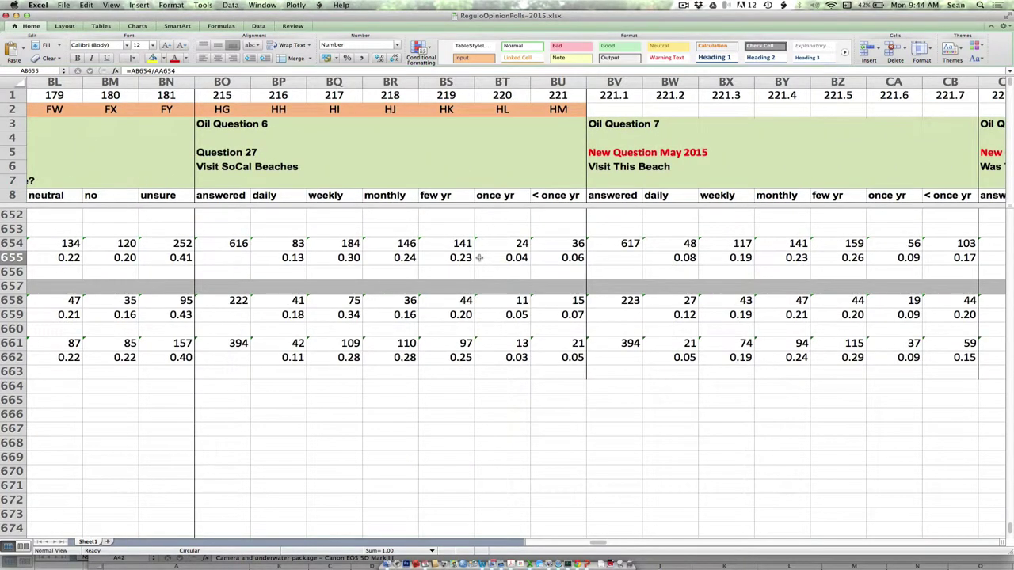
pyautogui.hscroll(2, 479, 257)
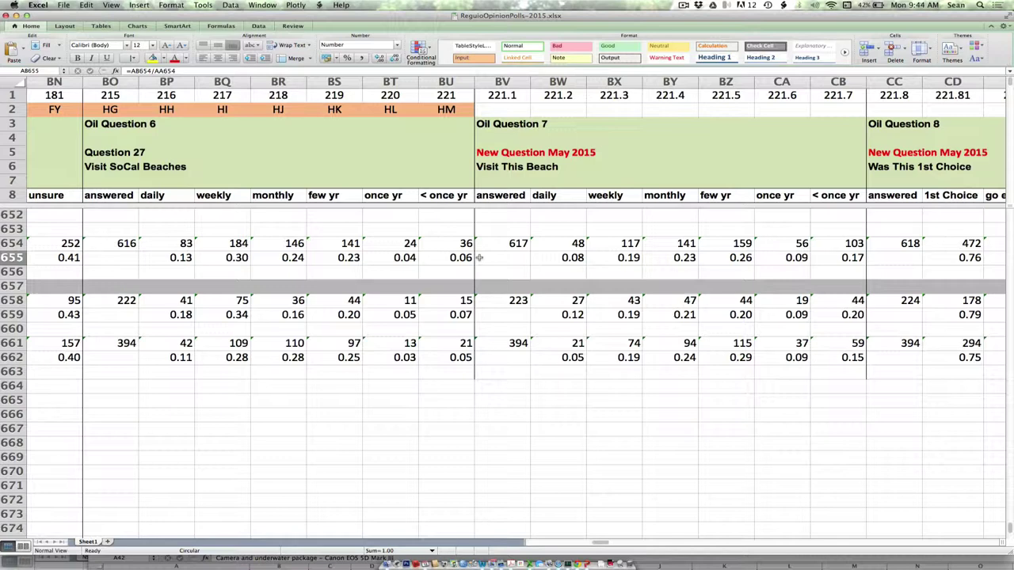
pyautogui.hscroll(8, 479, 258)
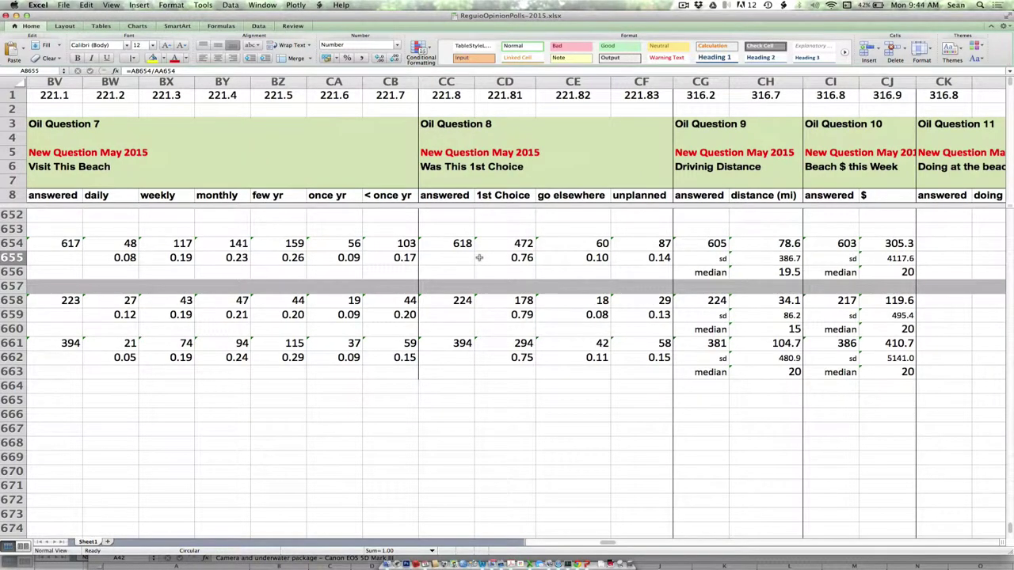
pyautogui.hscroll(6, 479, 258)
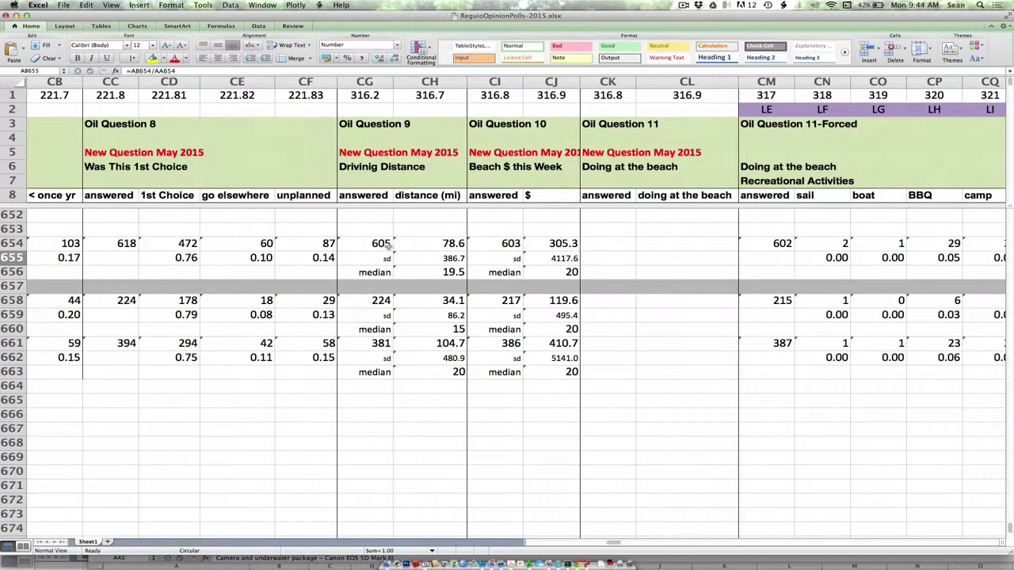
pyautogui.click(119, 246)
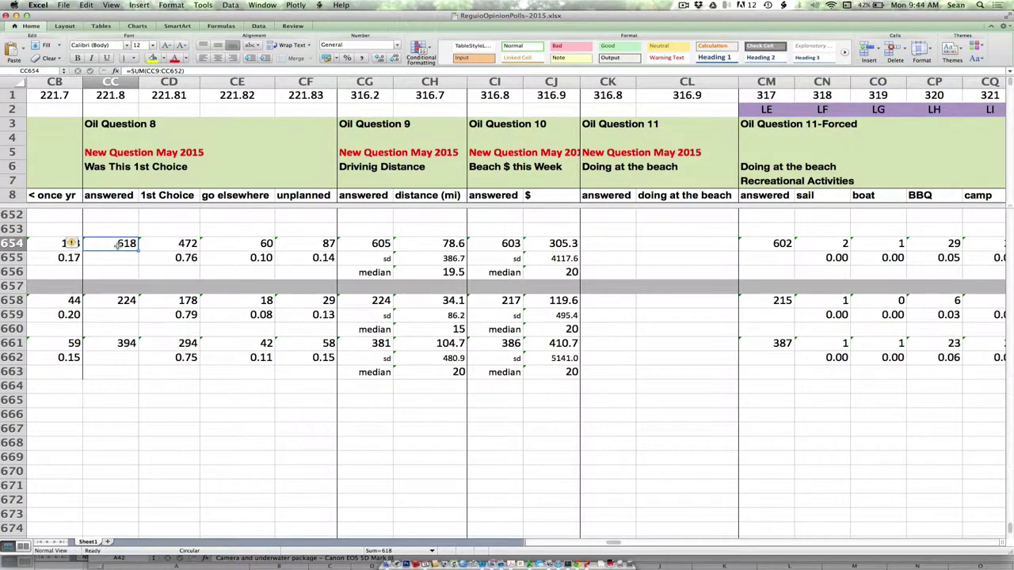
pyautogui.moveTo(367, 243); pyautogui.dragTo(417, 271)
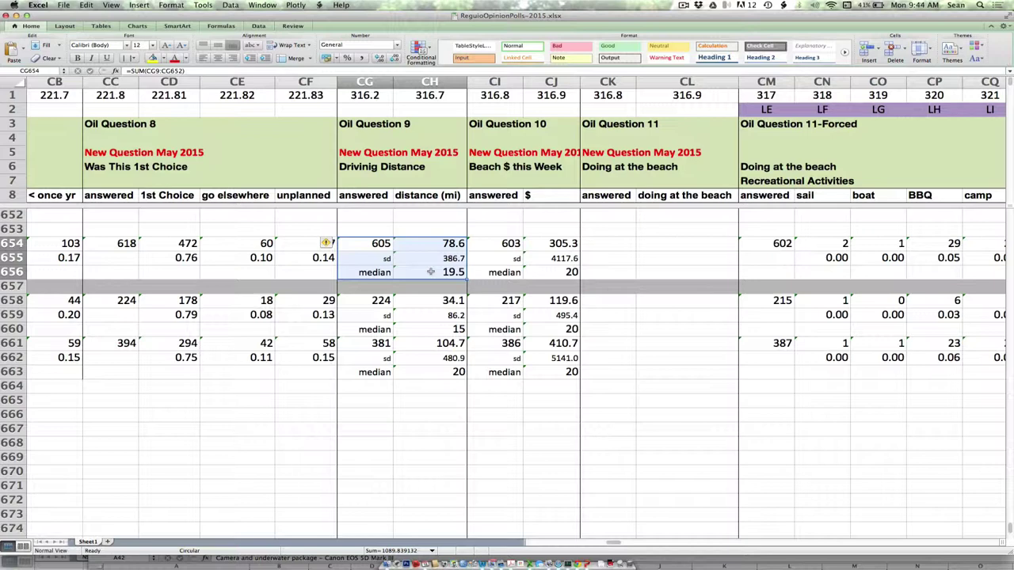
pyautogui.hscroll(7, 431, 272)
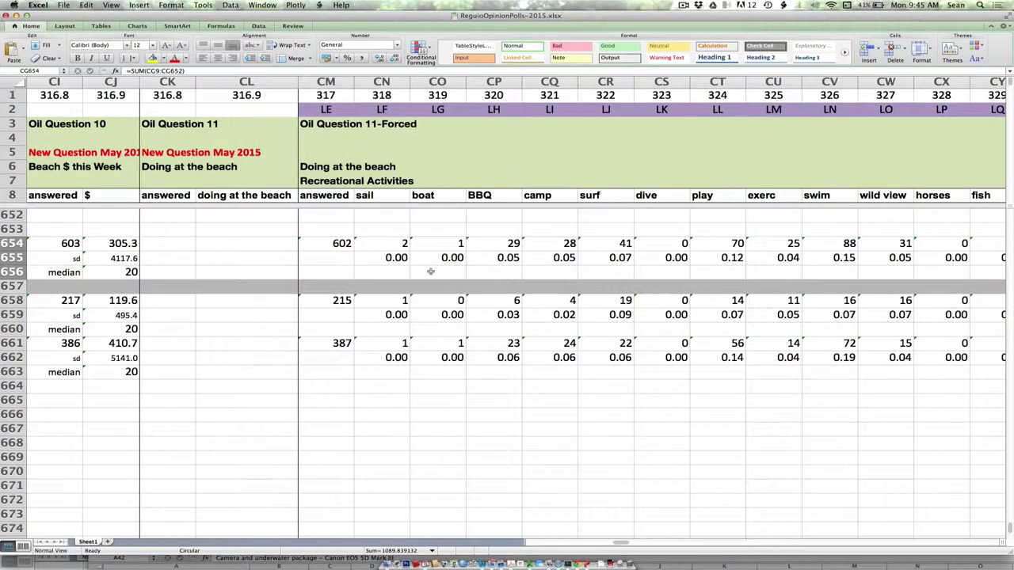
pyautogui.hscroll(2, 430, 272)
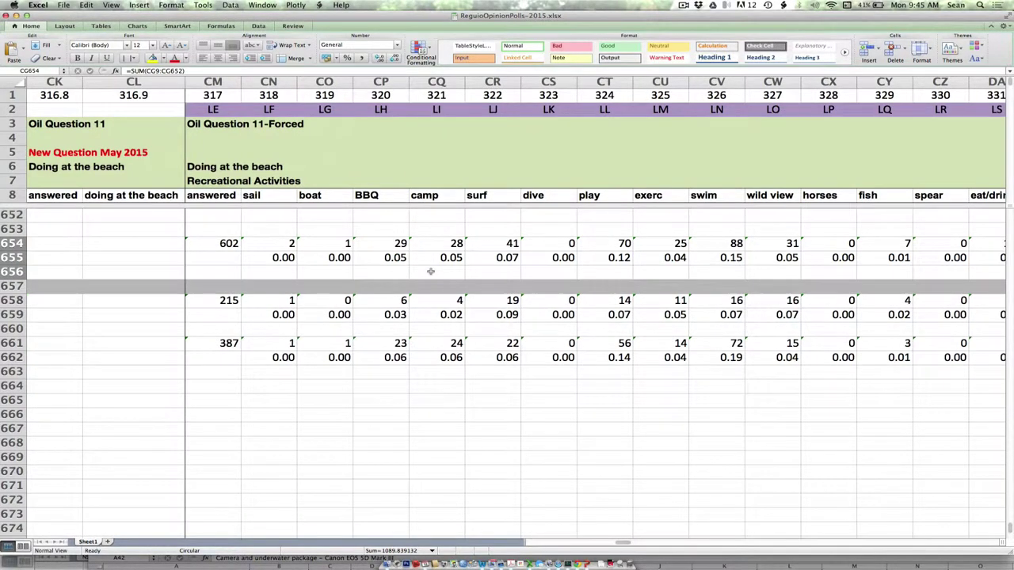
pyautogui.hscroll(2, 430, 272)
pyautogui.hscroll(-4, 431, 272)
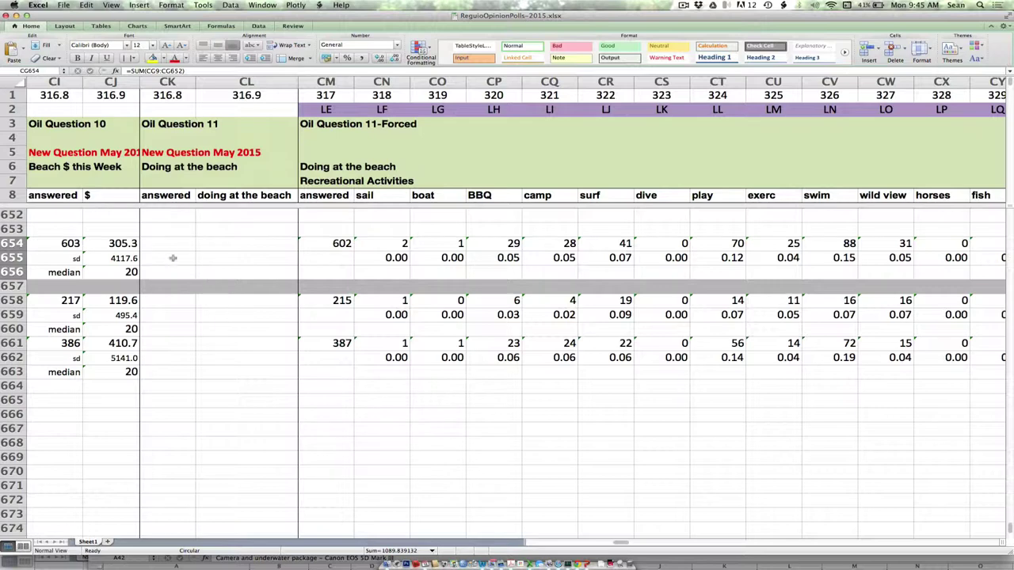
pyautogui.moveTo(168, 244); pyautogui.dragTo(241, 372)
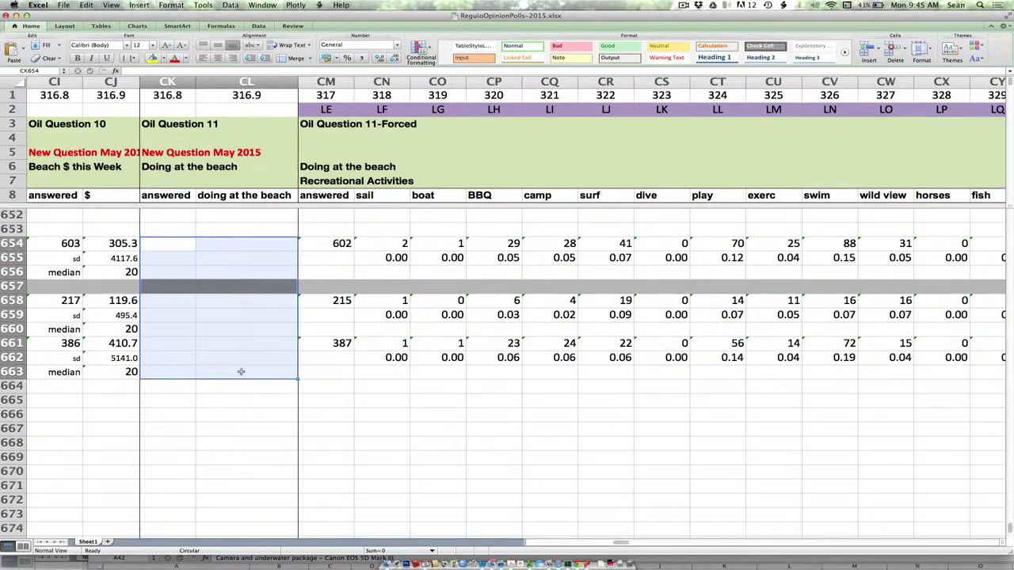
pyautogui.hscroll(2, 241, 372)
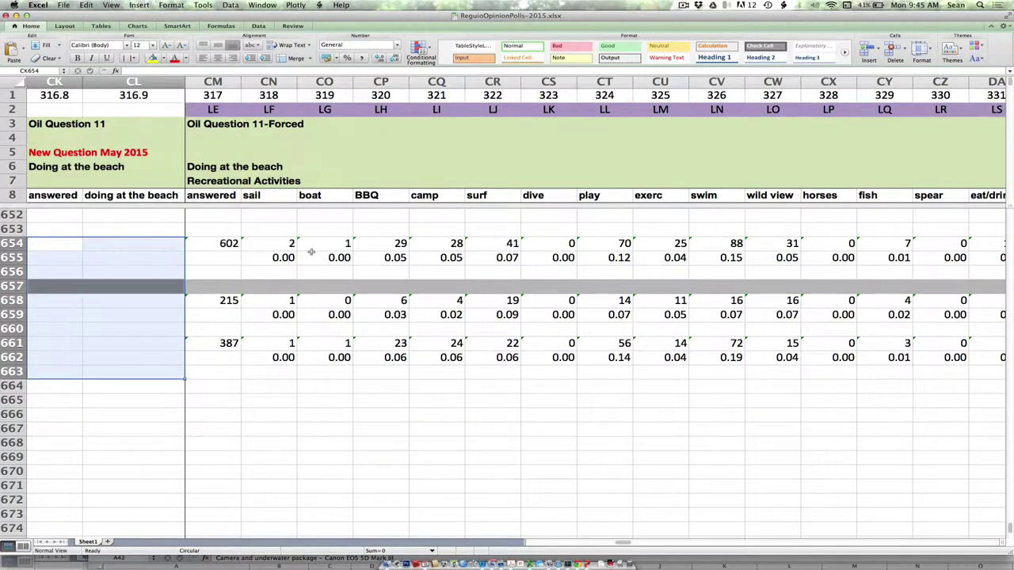
pyautogui.click(267, 258)
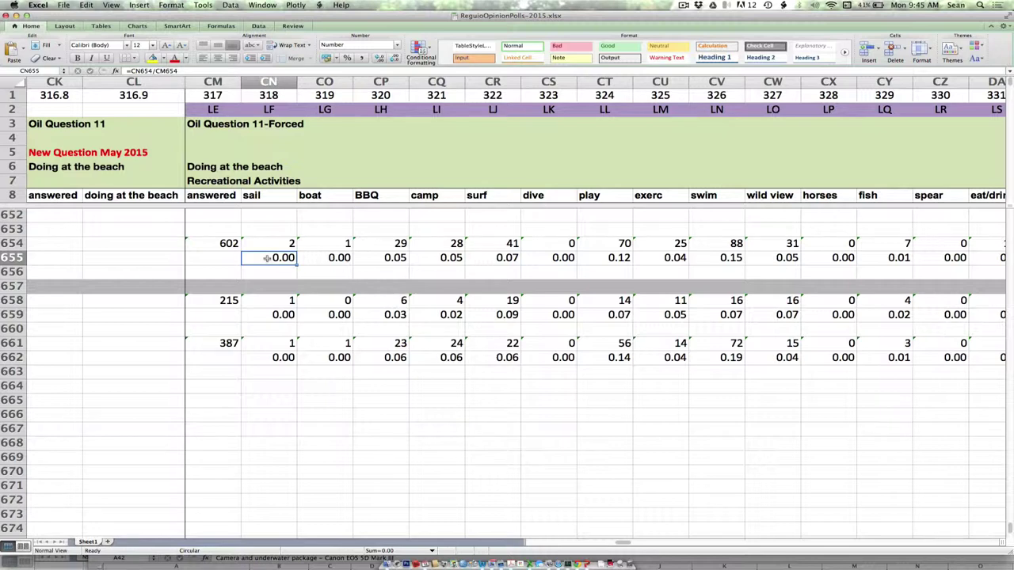
pyautogui.click(314, 257)
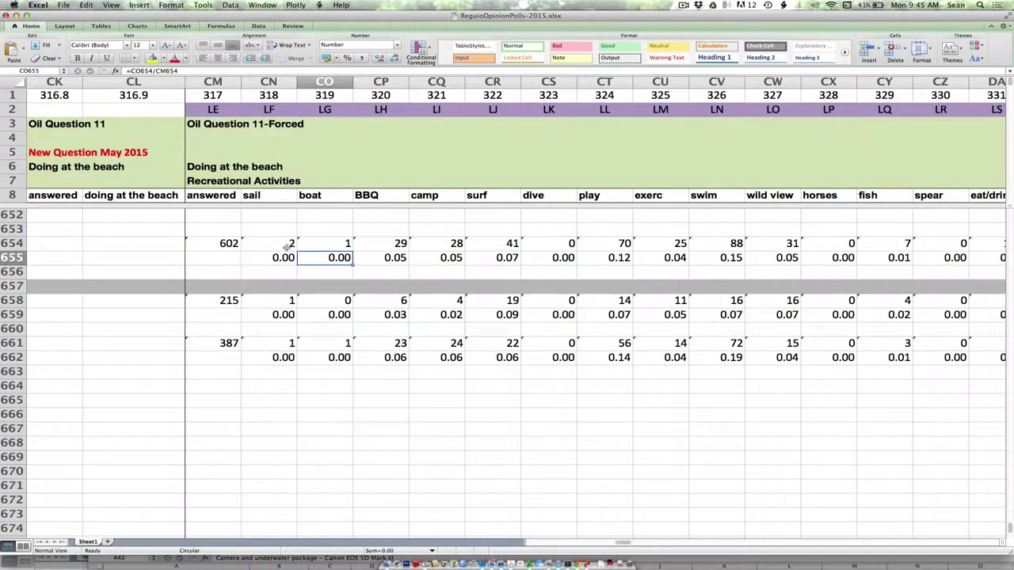
pyautogui.click(289, 246)
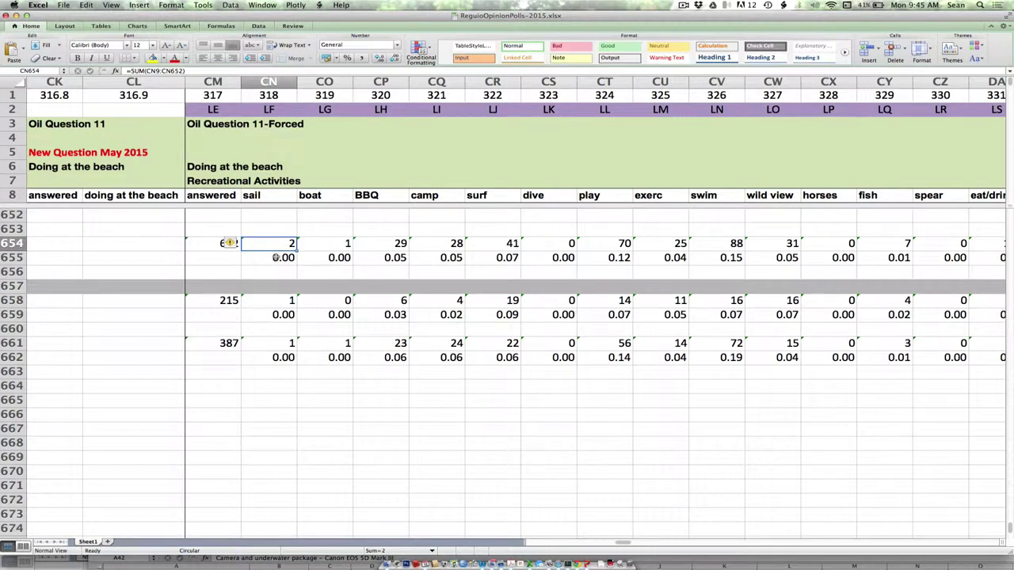
pyautogui.moveTo(277, 257); pyautogui.dragTo(651, 256)
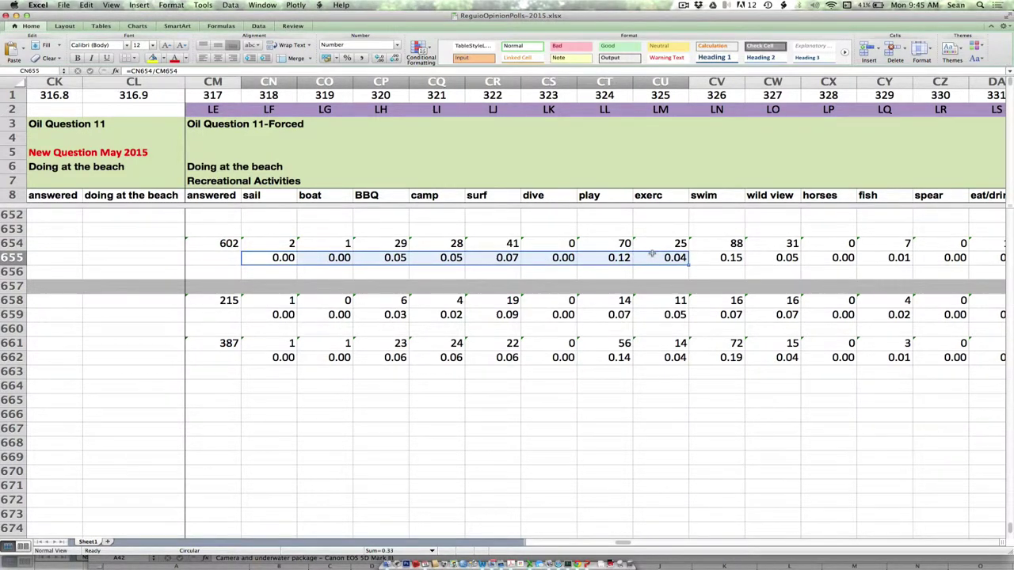
pyautogui.hscroll(15, 651, 254)
pyautogui.hscroll(1, 652, 254)
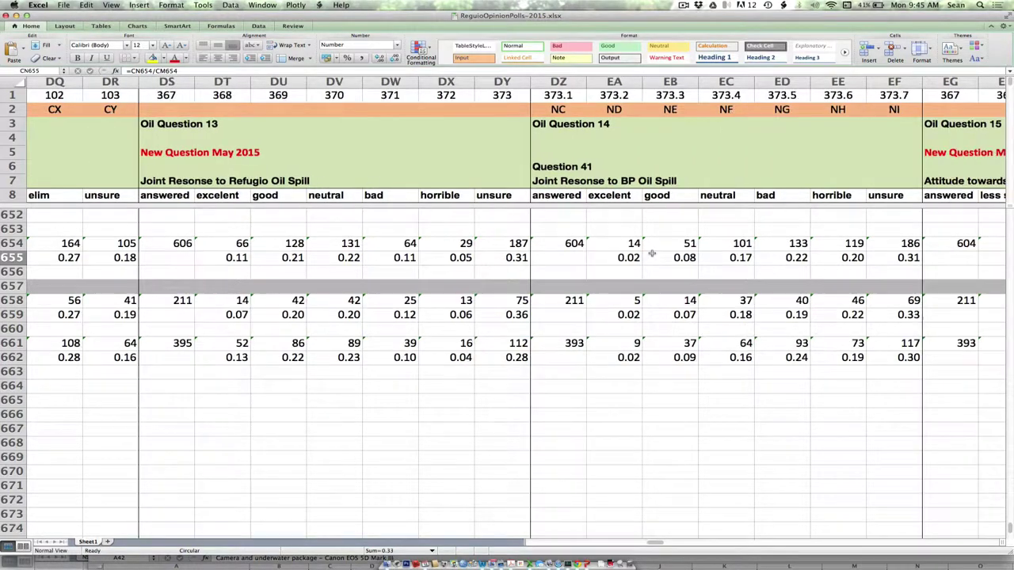
pyautogui.hscroll(20, 651, 253)
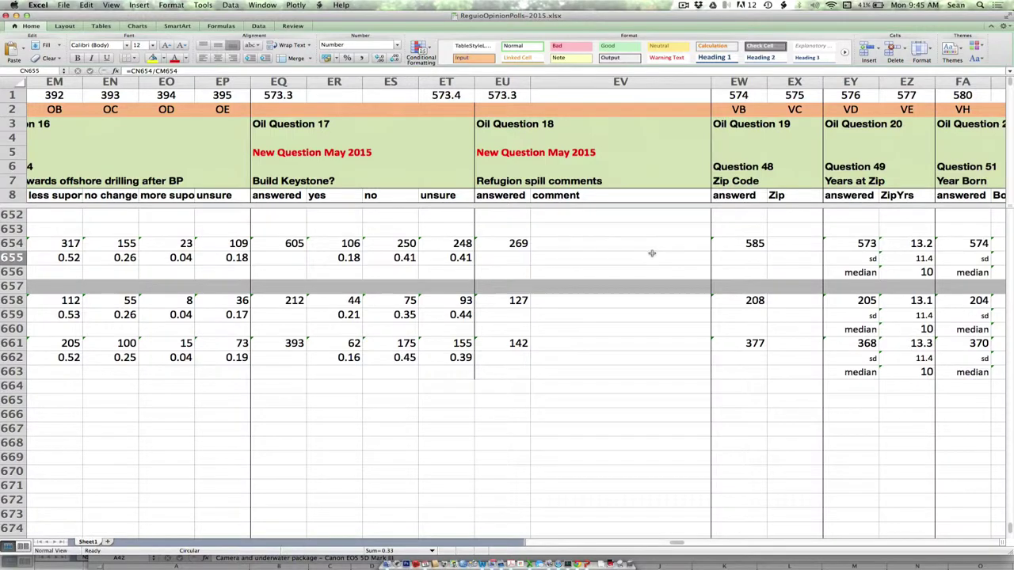
pyautogui.hscroll(4, 651, 253)
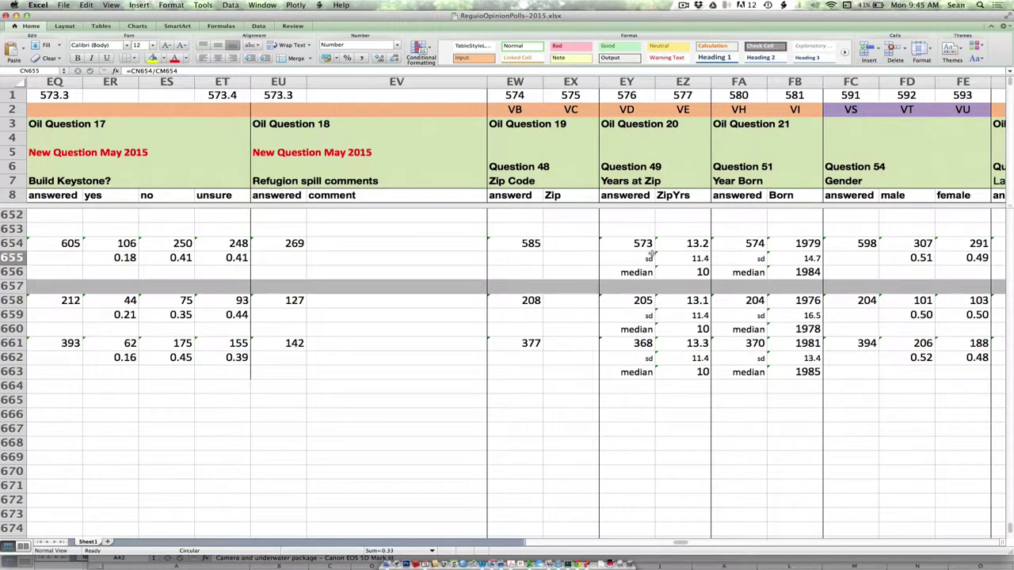
pyautogui.hscroll(1, 652, 253)
pyautogui.hscroll(4, 652, 254)
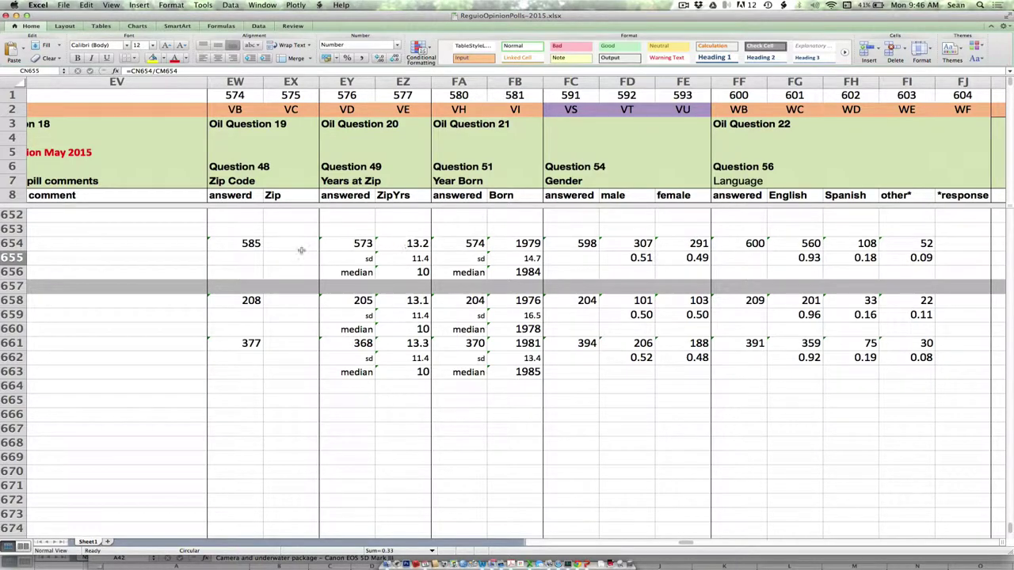
pyautogui.click(257, 244)
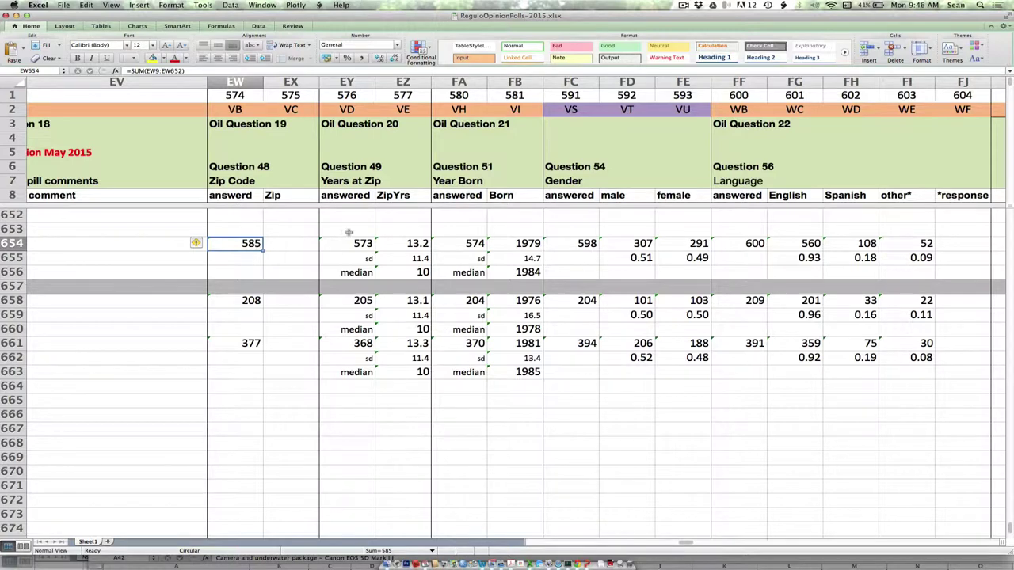
pyautogui.click(401, 242)
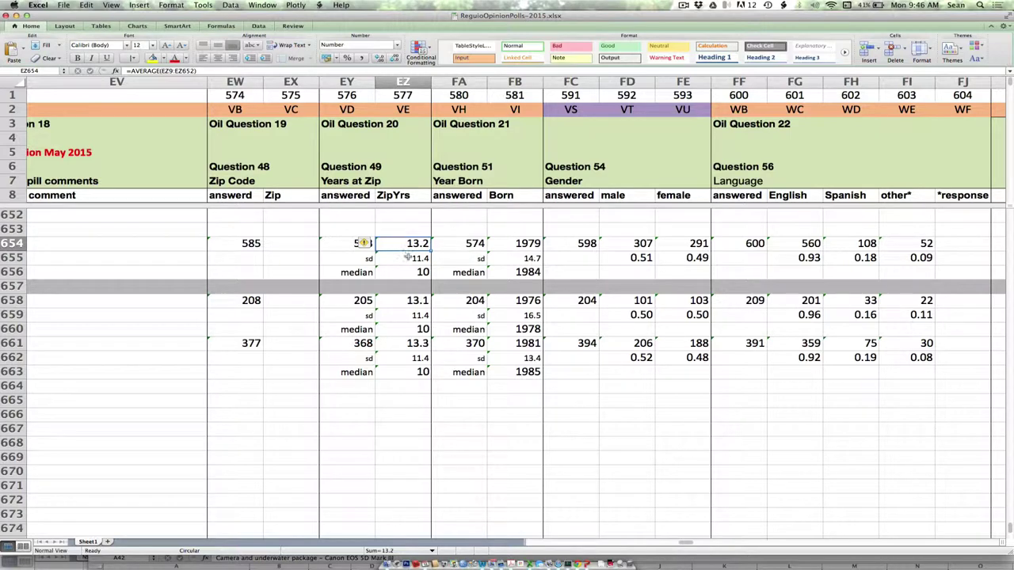
pyautogui.hscroll(3, 454, 255)
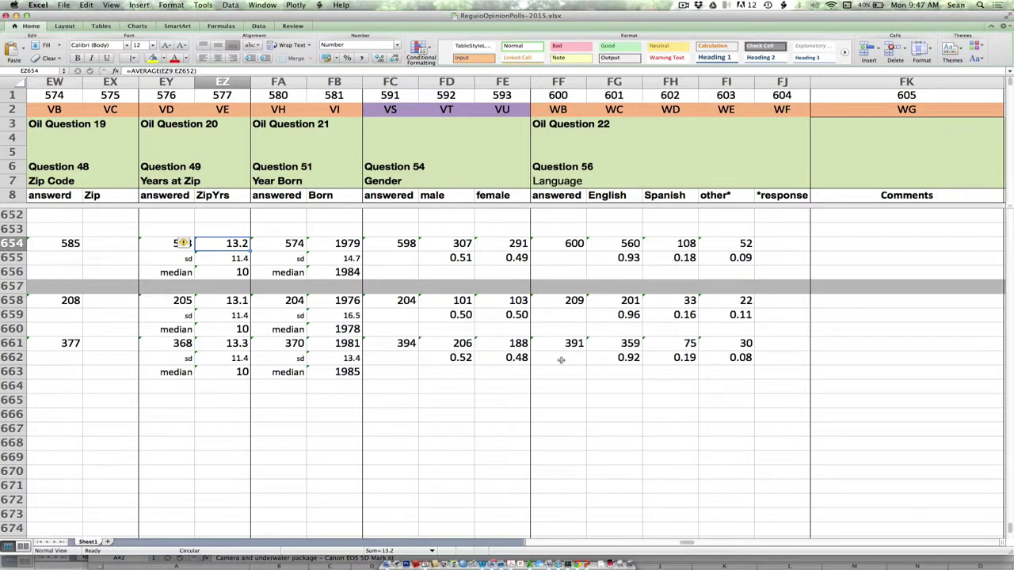
pyautogui.moveTo(565, 343); pyautogui.dragTo(720, 357)
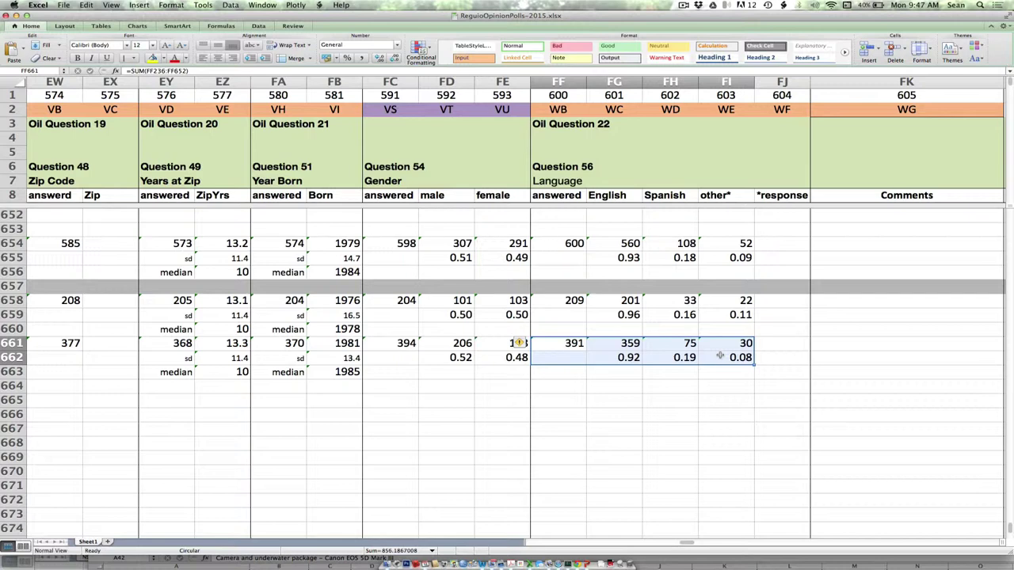
pyautogui.hscroll(-20, 720, 355)
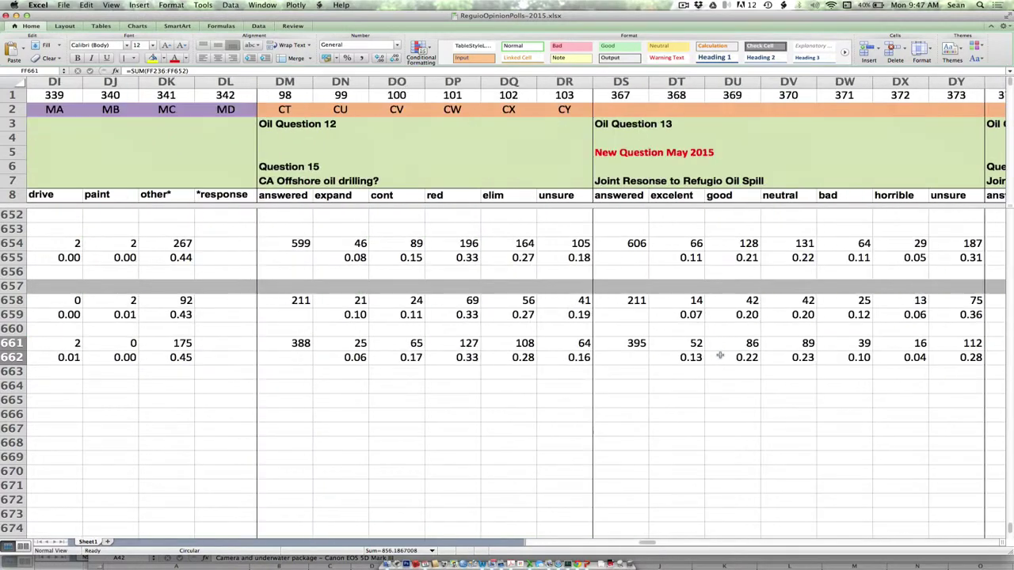
pyautogui.scroll(1, 720, 356)
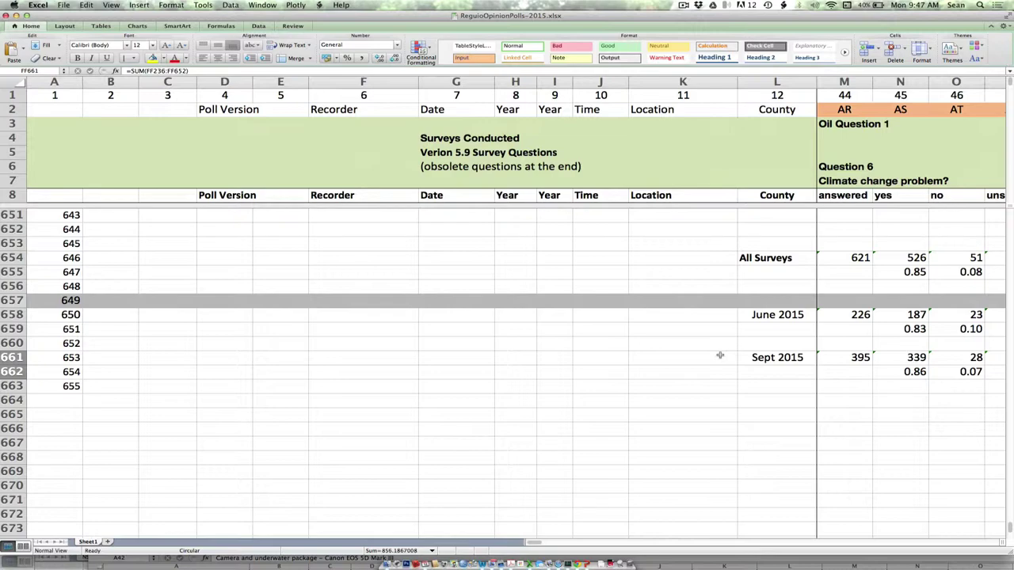
pyautogui.scroll(20, 555, 344)
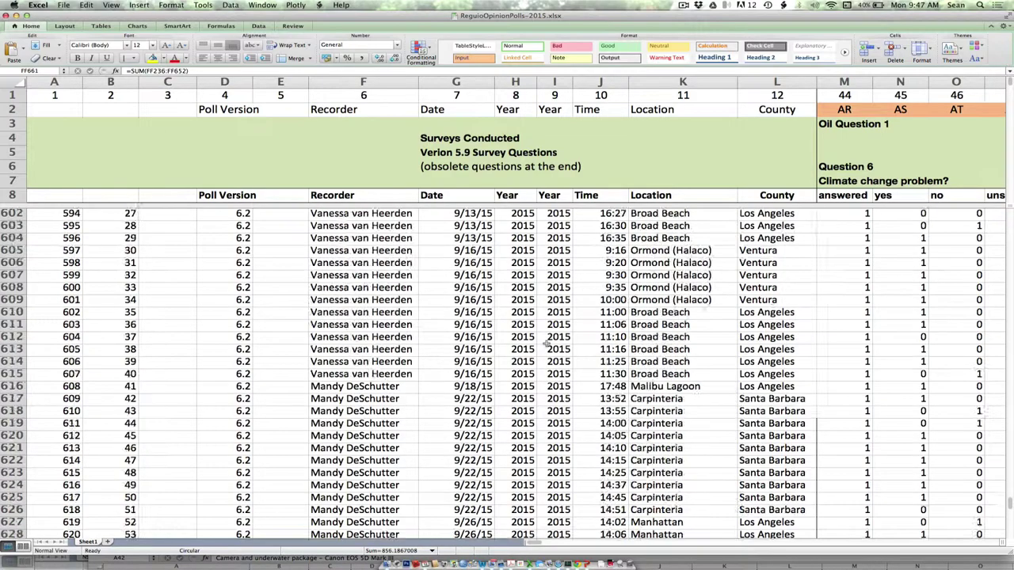
pyautogui.scroll(20, 546, 343)
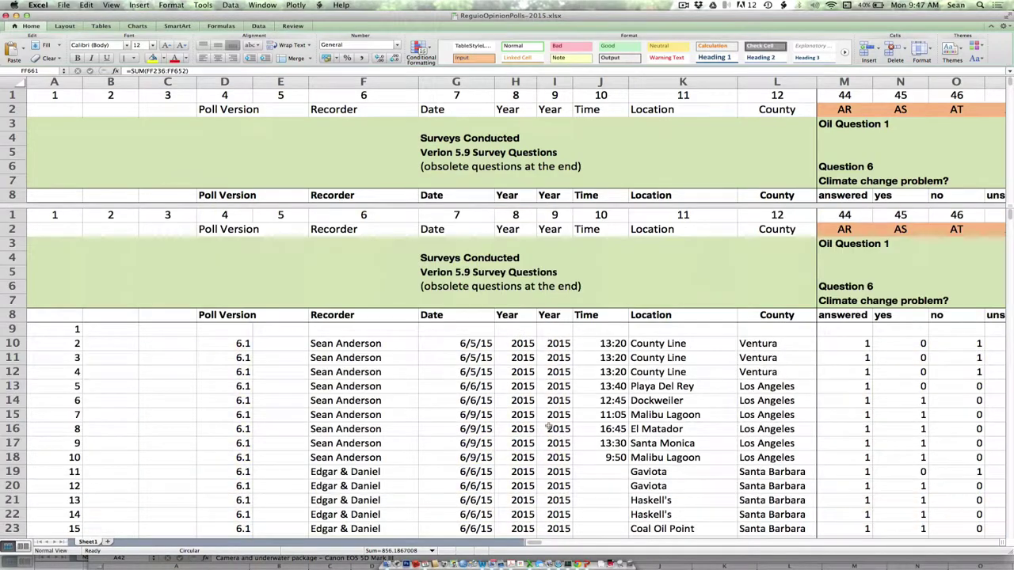
pyautogui.scroll(-15, 582, 399)
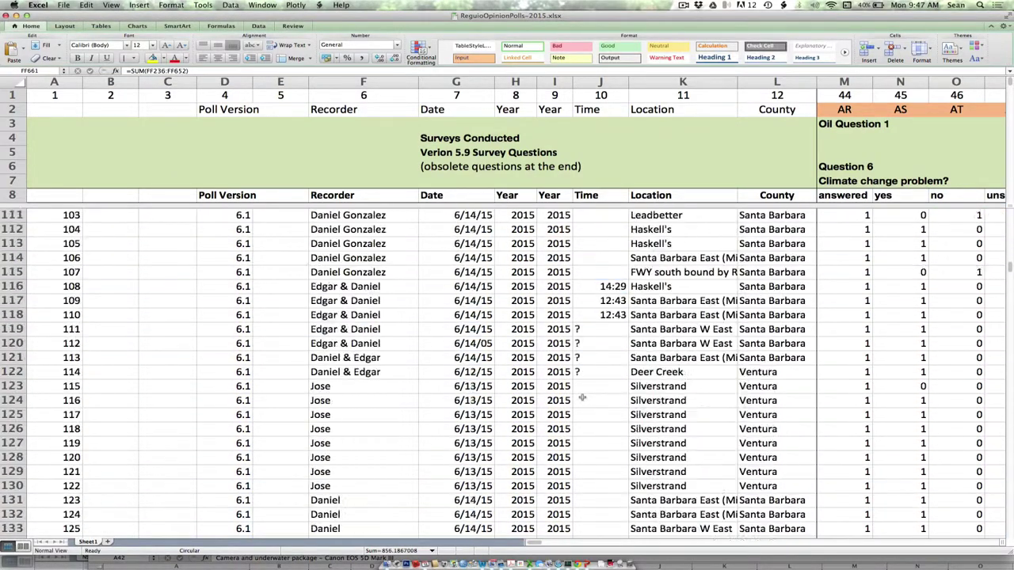
pyautogui.scroll(-20, 581, 399)
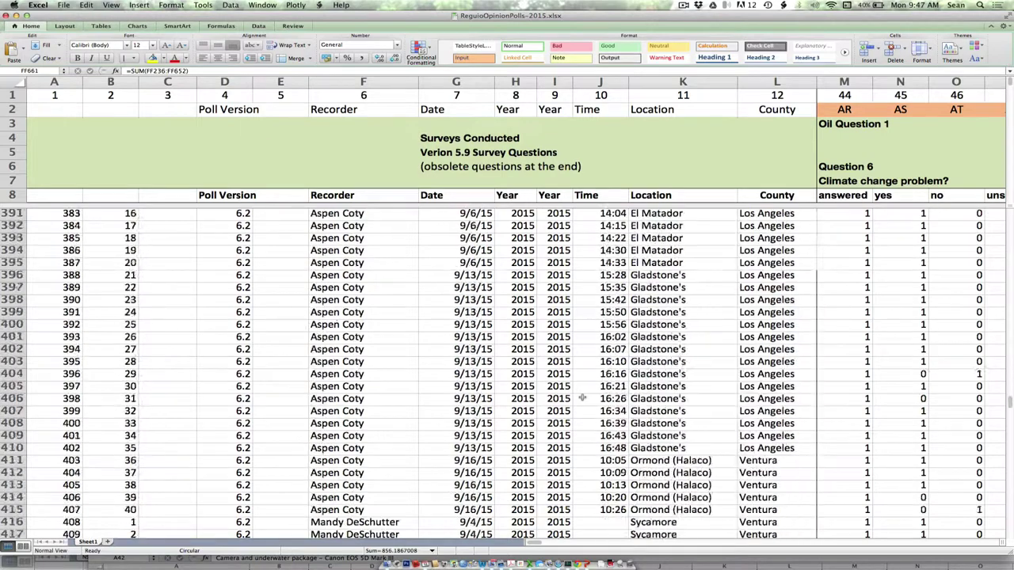
pyautogui.scroll(-12, 582, 398)
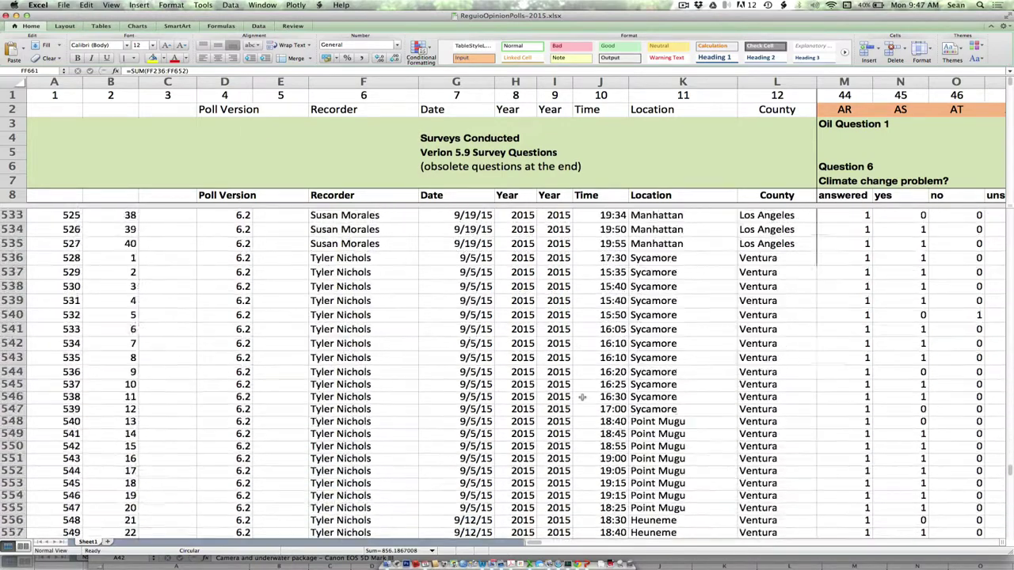
pyautogui.scroll(-8, 582, 399)
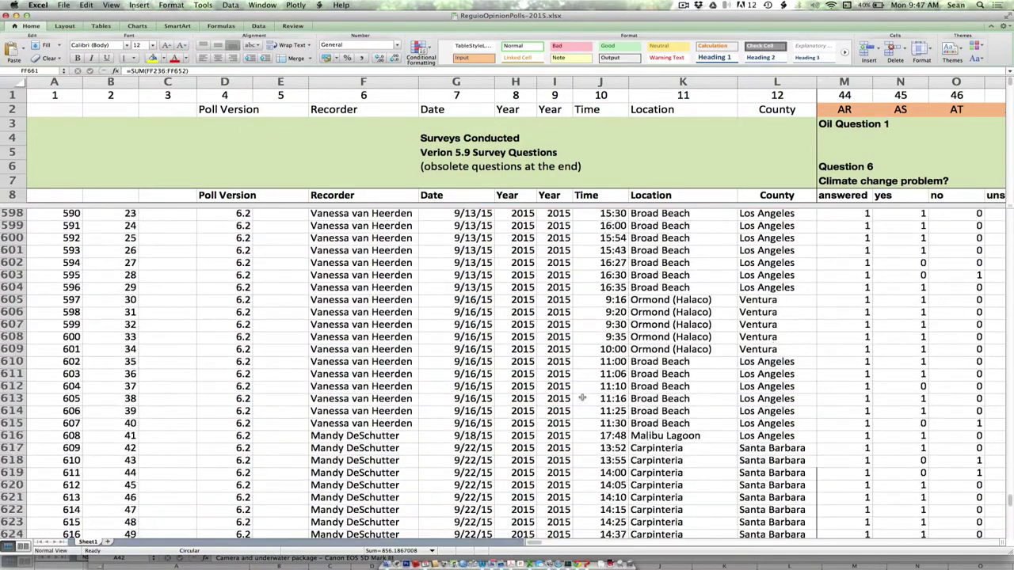
pyautogui.scroll(-4, 582, 399)
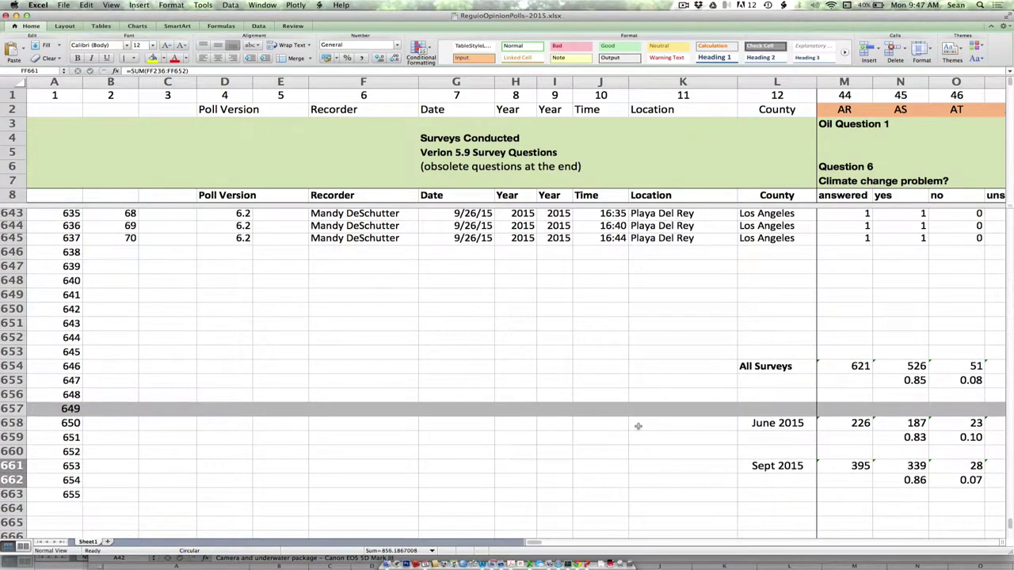
pyautogui.hscroll(20, 638, 426)
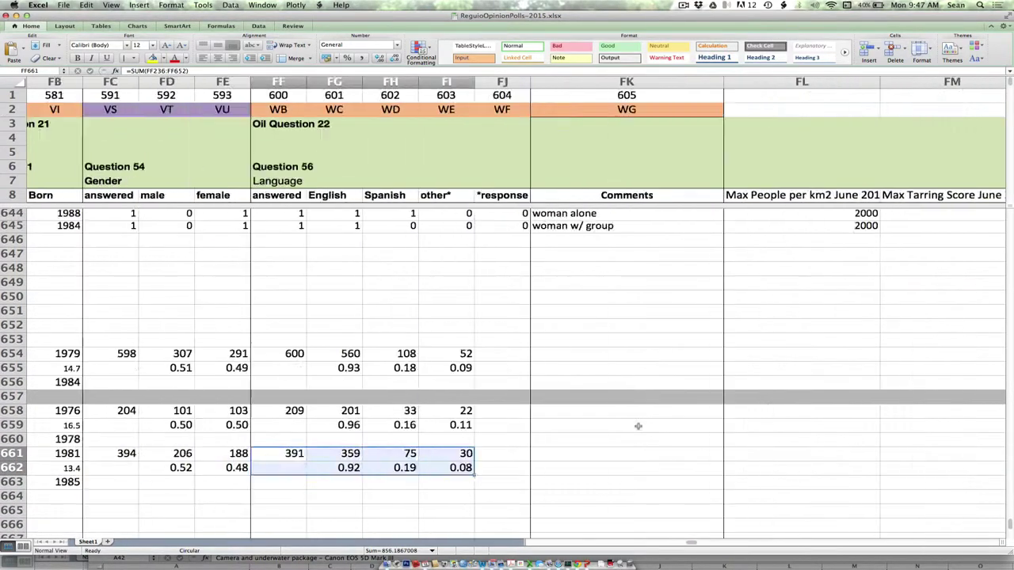
pyautogui.hscroll(-10, 638, 427)
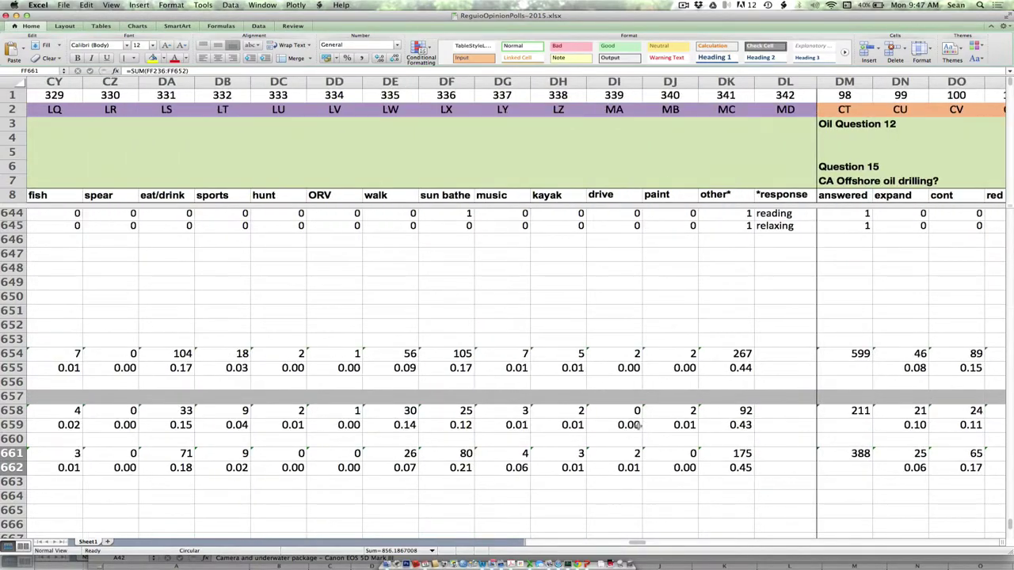
pyautogui.hscroll(-15, 637, 426)
pyautogui.scroll(-1, 638, 426)
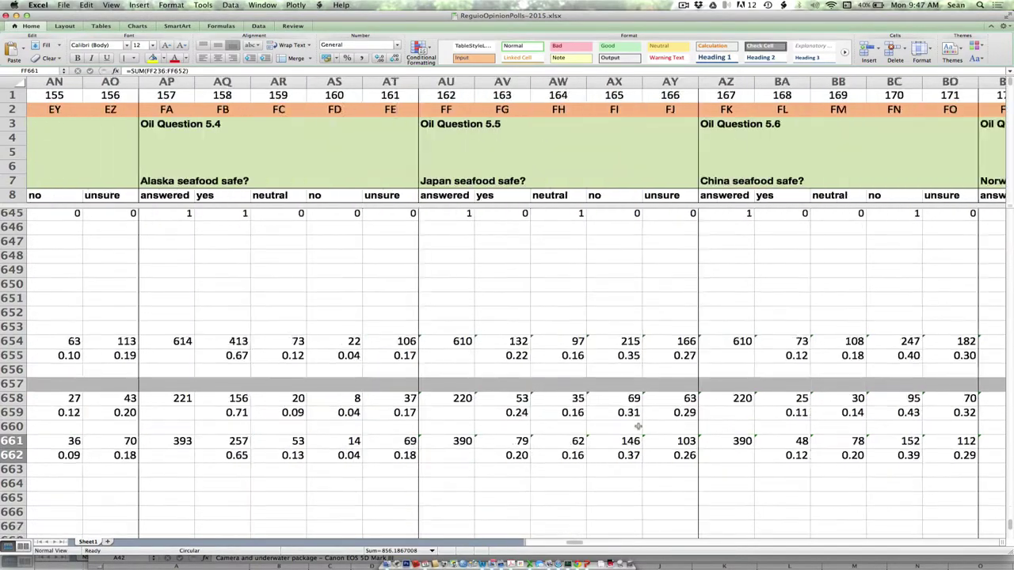
pyautogui.hscroll(-20, 638, 427)
pyautogui.scroll(-1, 638, 426)
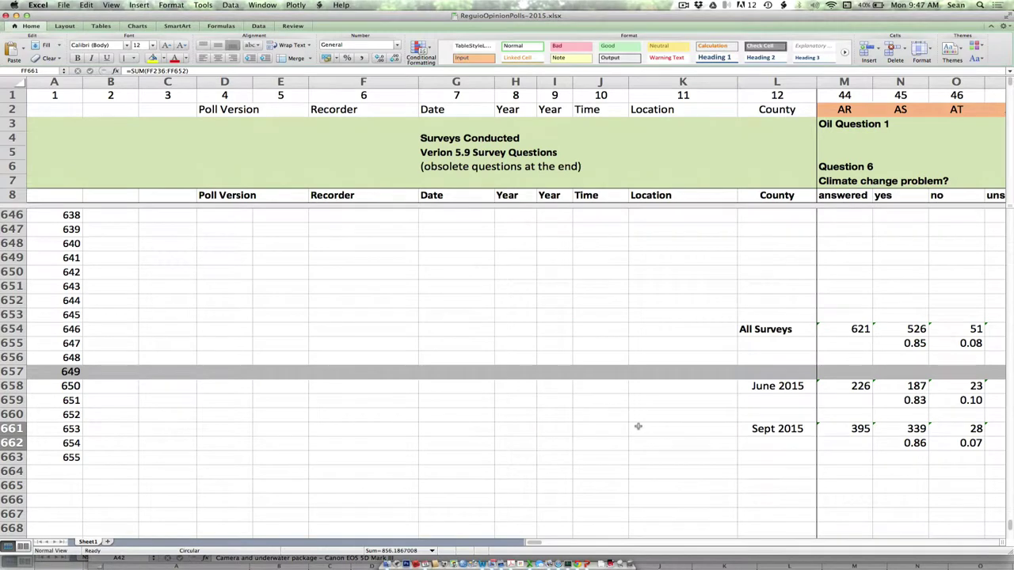
pyautogui.hscroll(3, 638, 426)
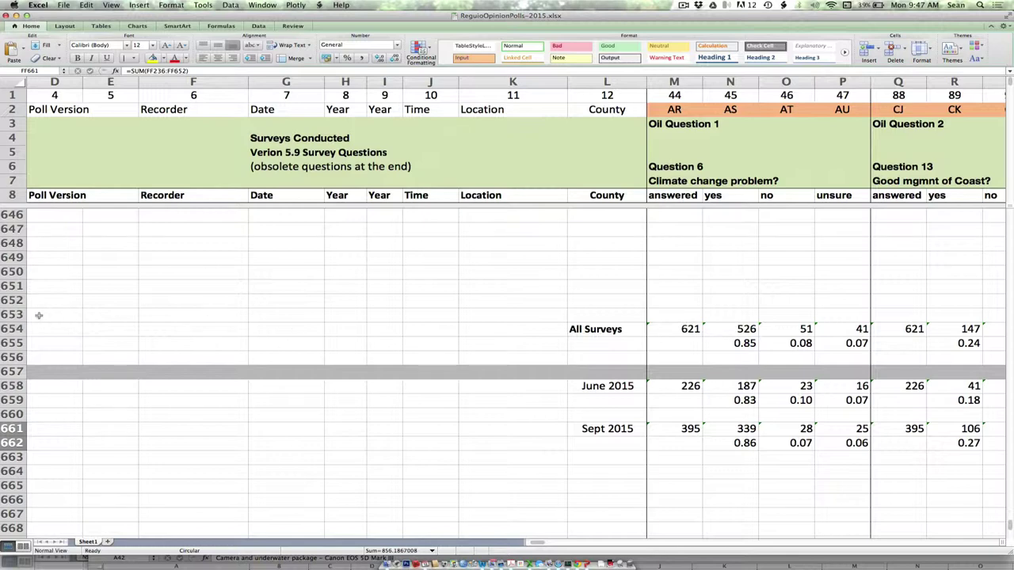
# Step: Select summary rows 654–656 (All Surveys) and scroll back to column A
pyautogui.moveTo(6, 328); pyautogui.dragTo(15, 358)
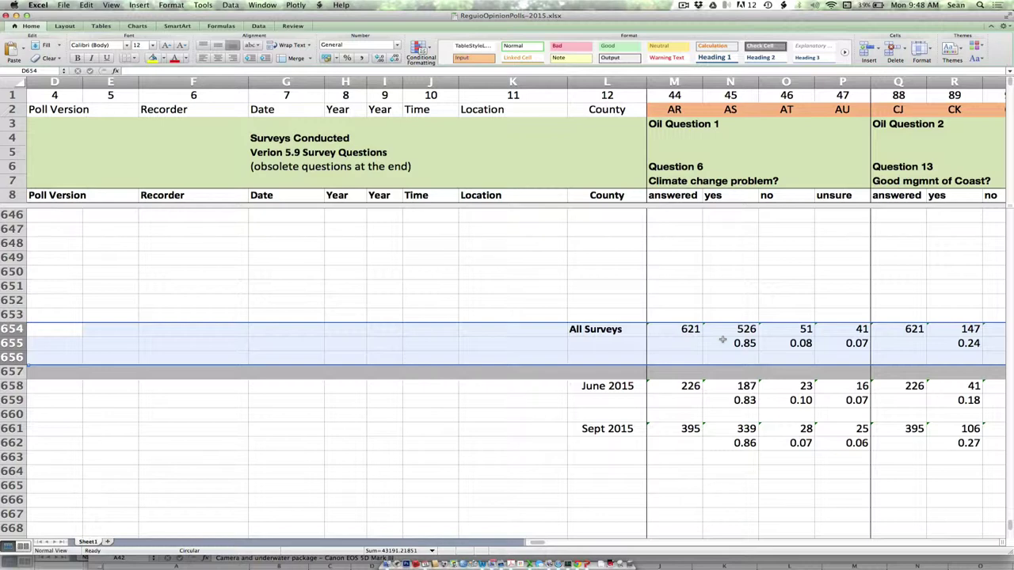
pyautogui.hscroll(-3, 385, 330)
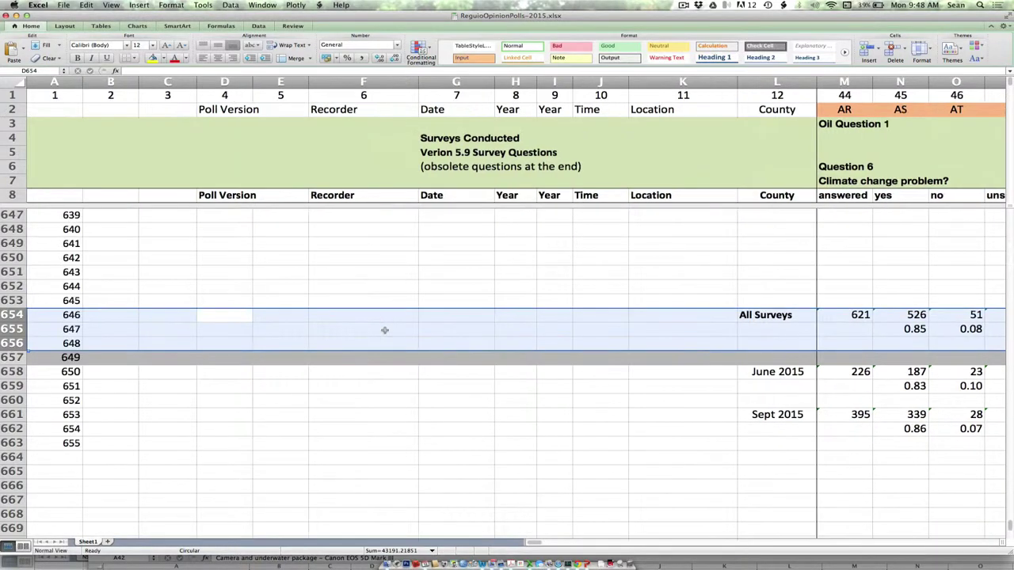
pyautogui.scroll(4, 384, 329)
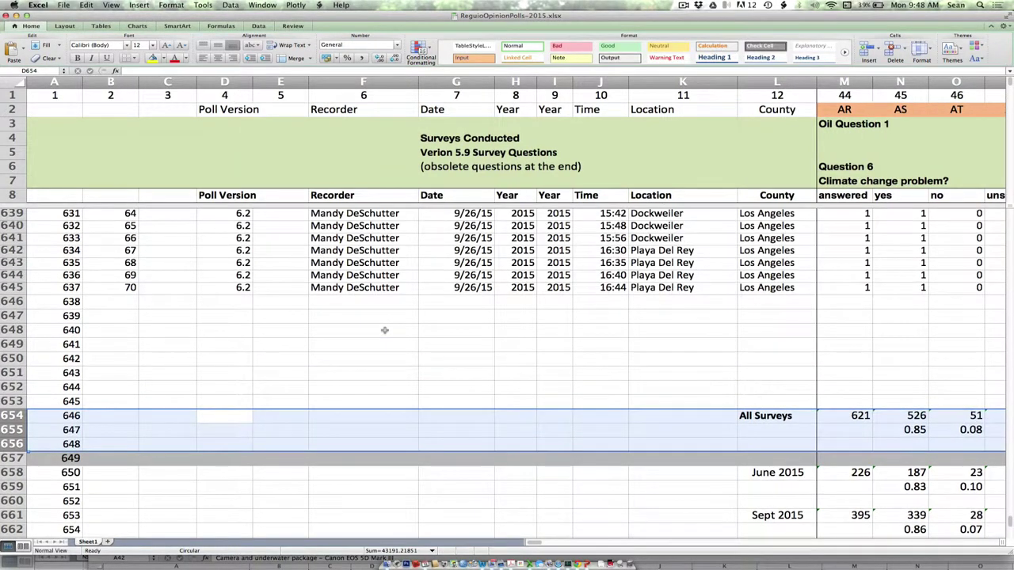
# Step: Select response rows 10–645 and scroll across to the Gender columns FC–FE
pyautogui.click(20, 287)
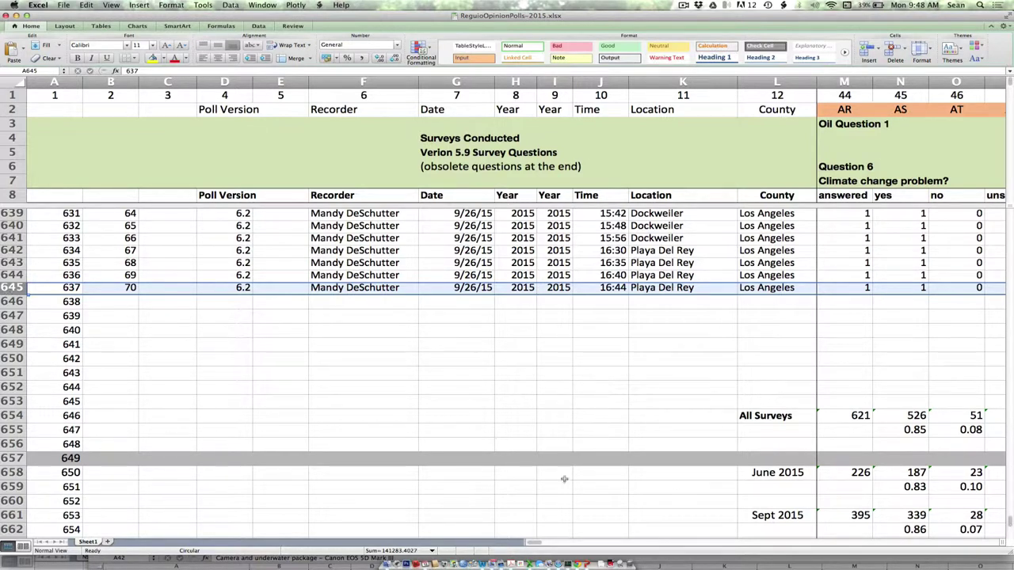
pyautogui.moveTo(1010, 523); pyautogui.dragTo(1010, 215)
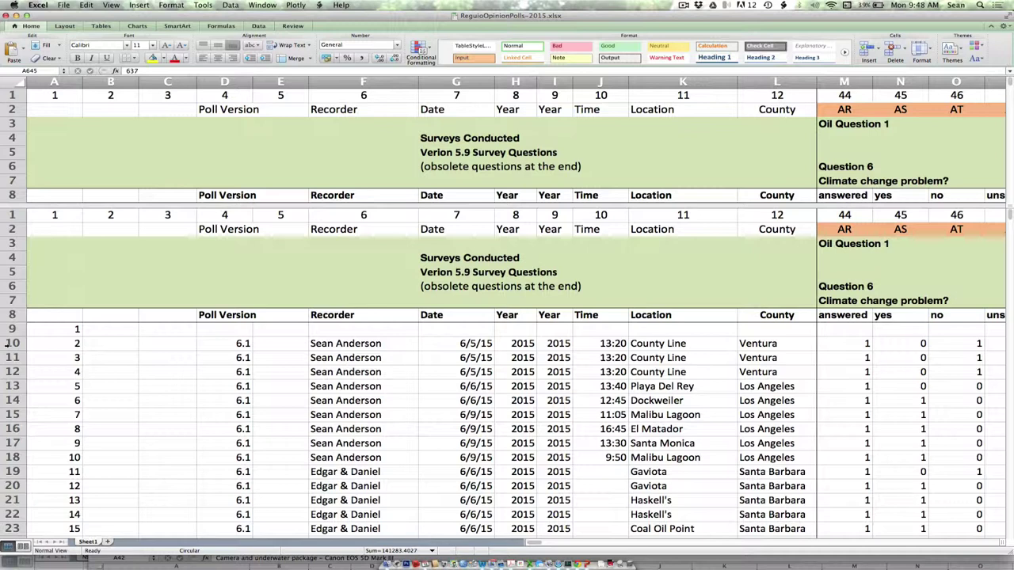
pyautogui.keyDown('shift'); pyautogui.click(8, 343); pyautogui.keyUp('shift')
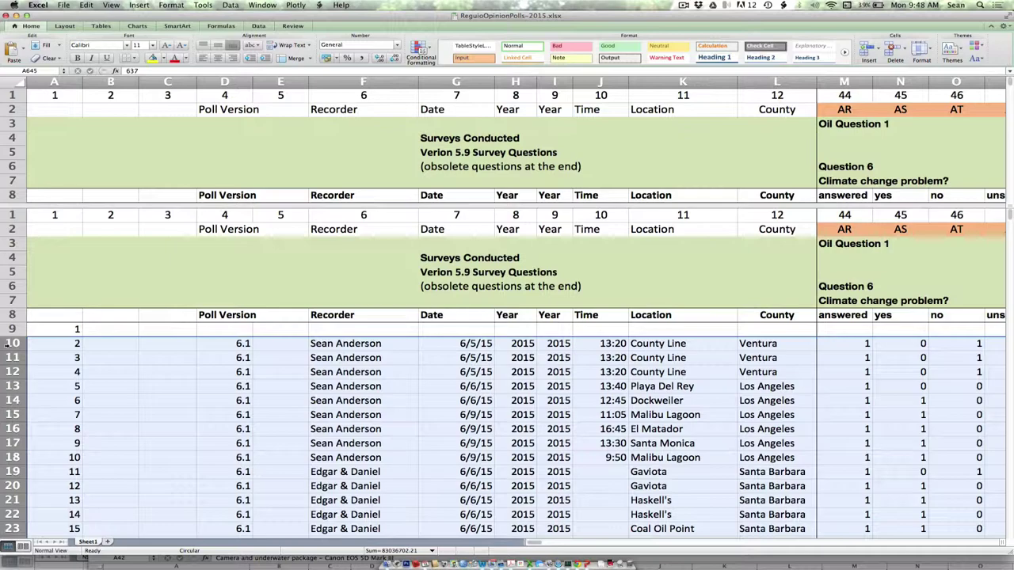
pyautogui.hscroll(20, 8, 343)
pyautogui.hscroll(3, 8, 343)
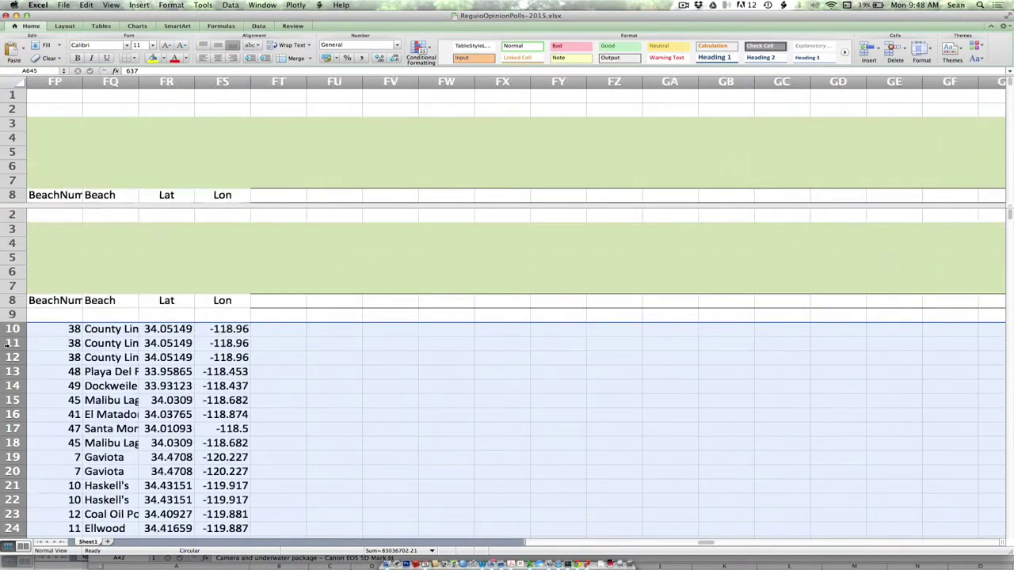
pyautogui.hscroll(-12, 7, 344)
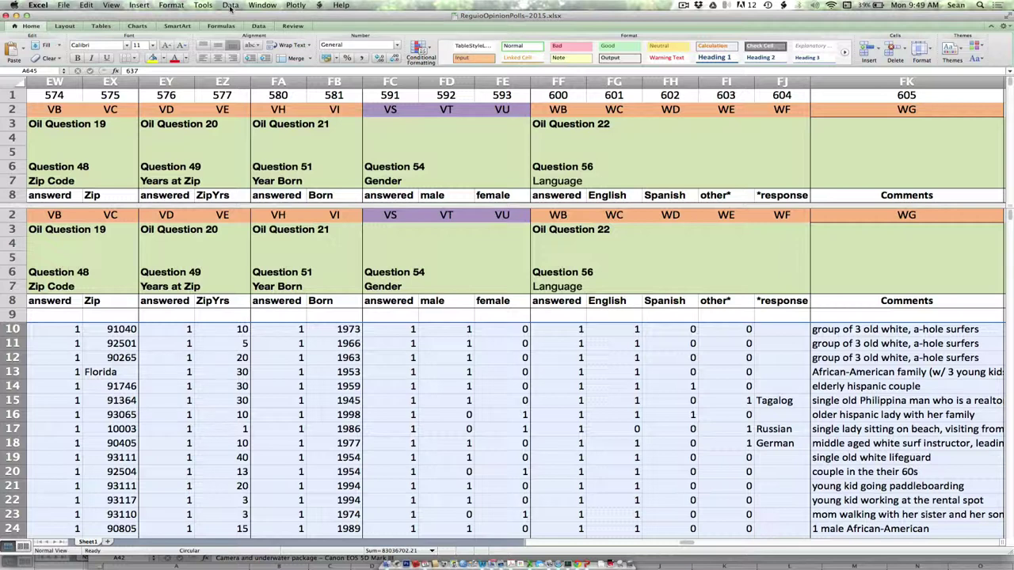
# Step: In Data > Sort, sort the selected rows by column FD values, smallest to largest
pyautogui.click(230, 5)
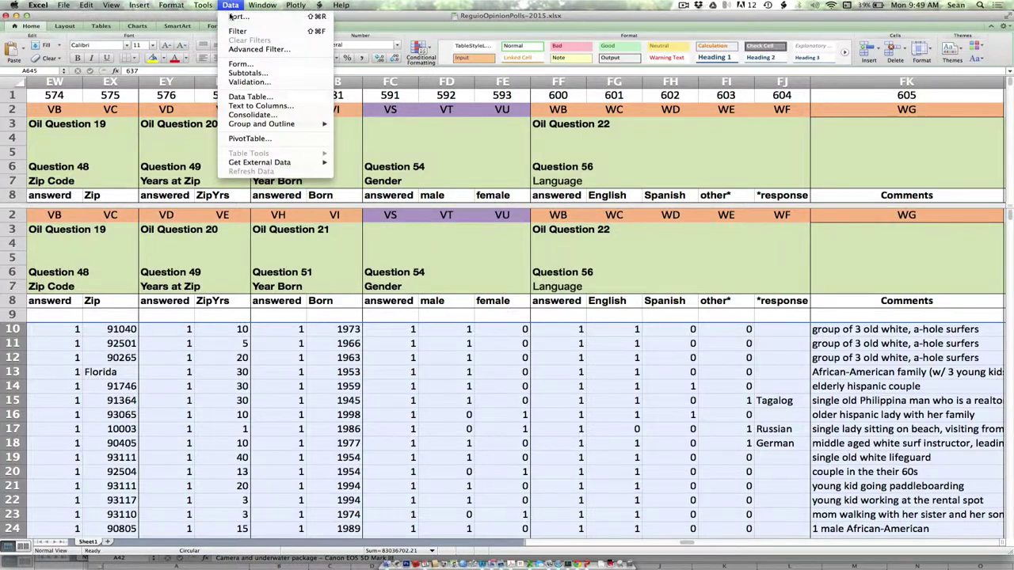
pyautogui.click(230, 17)
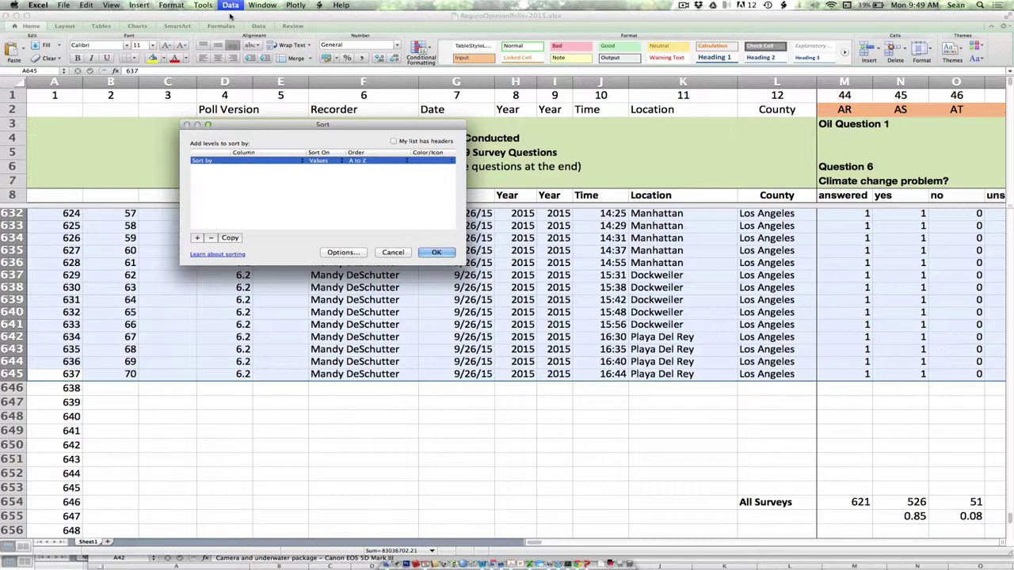
pyautogui.click(301, 162)
pyautogui.scroll(-20, 274, 238)
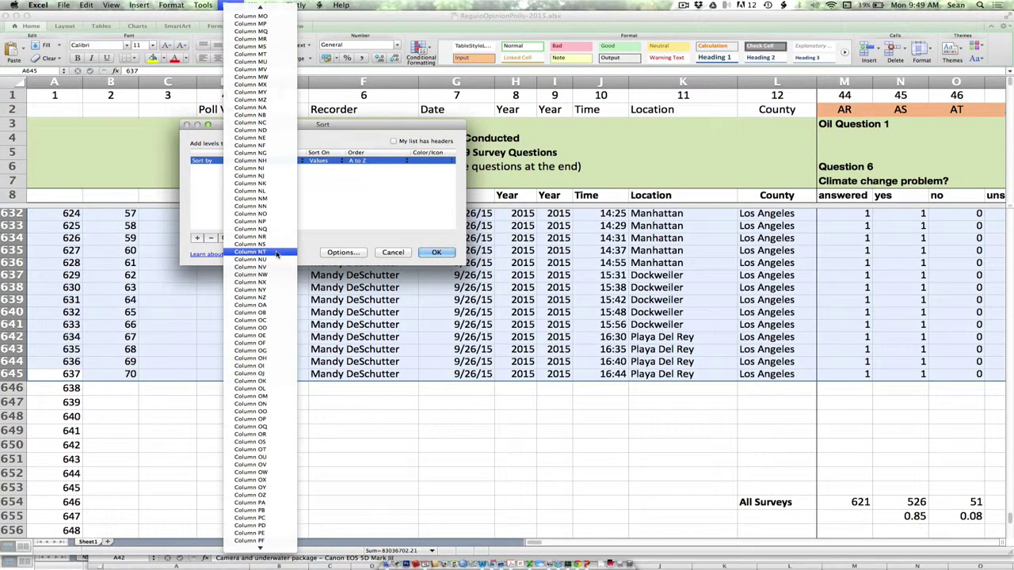
pyautogui.scroll(20, 276, 253)
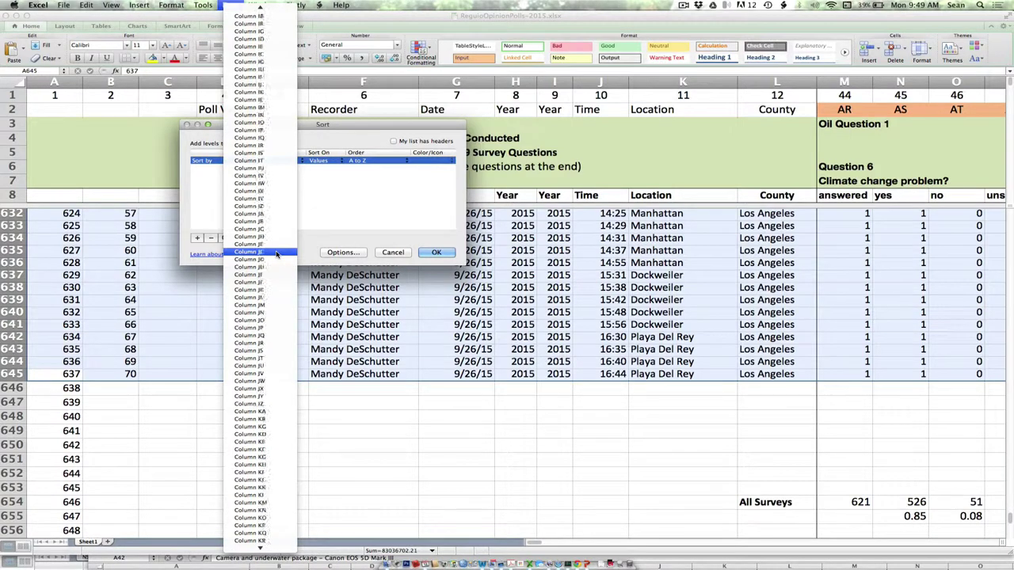
pyautogui.scroll(15, 276, 253)
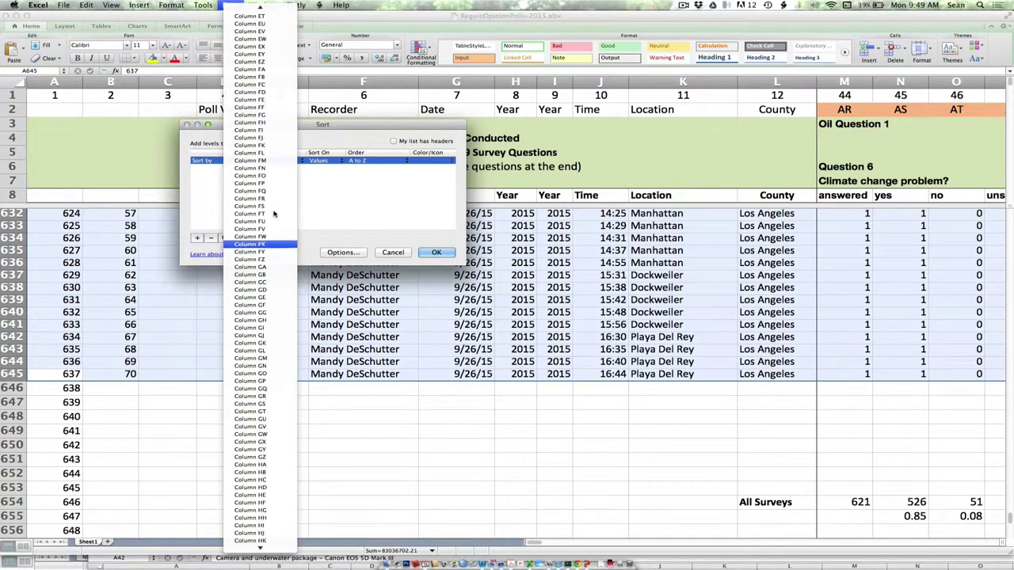
pyautogui.click(262, 93)
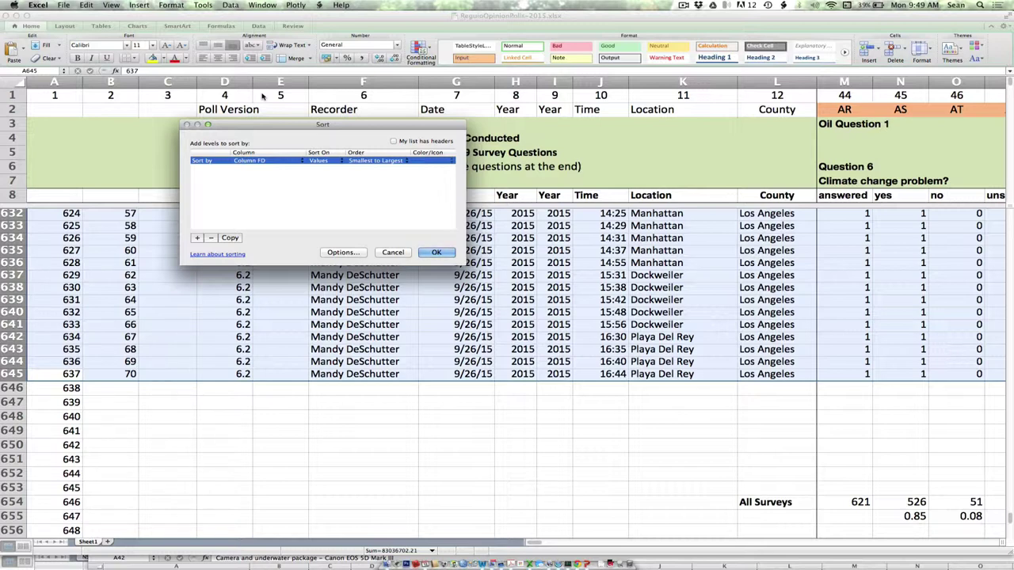
# Step: Apply the sort so male = 0 rows run to row 300, with males from row 301
pyautogui.click(437, 252)
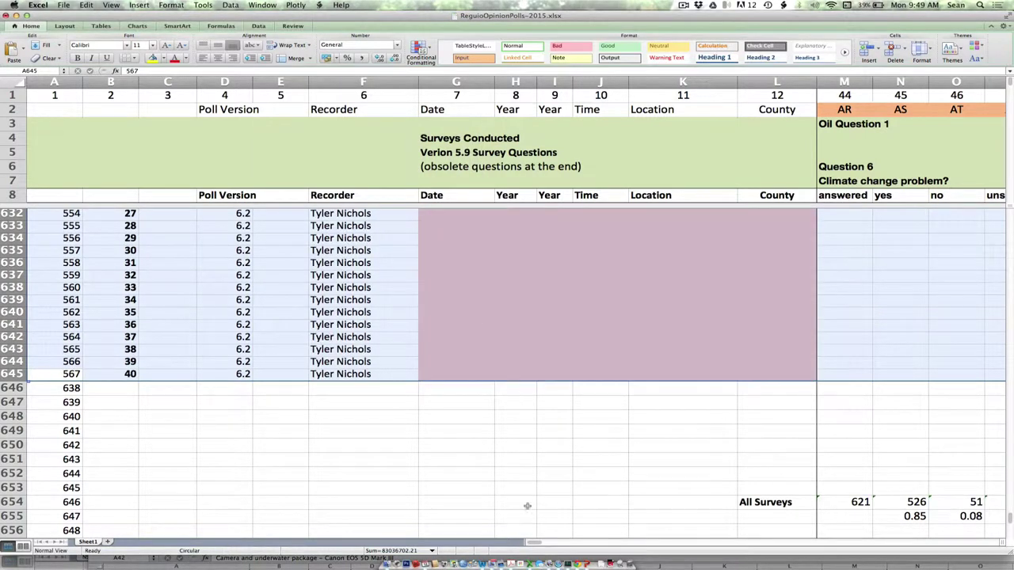
pyautogui.moveTo(535, 545); pyautogui.dragTo(685, 541)
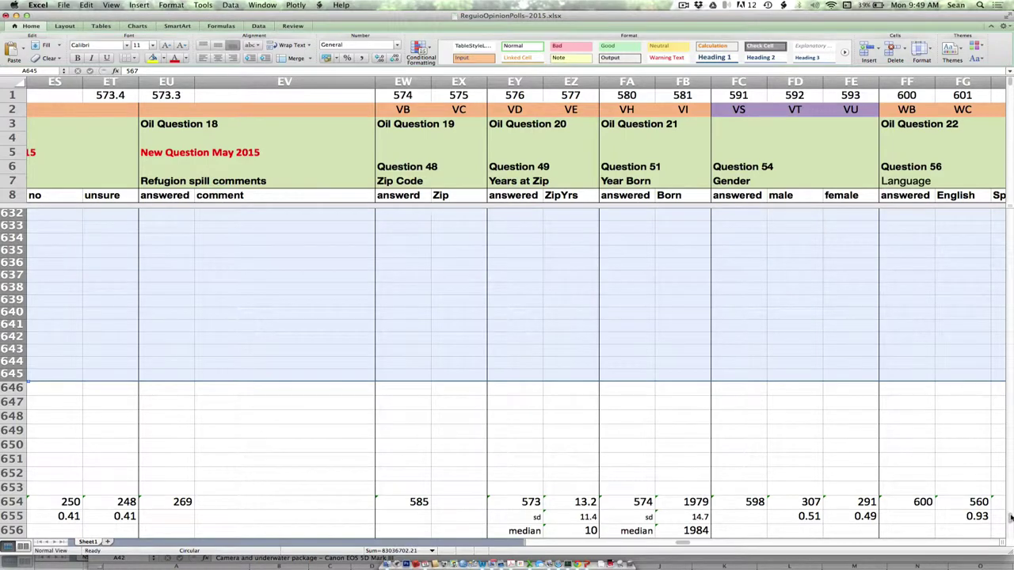
pyautogui.moveTo(1012, 518); pyautogui.dragTo(1010, 356)
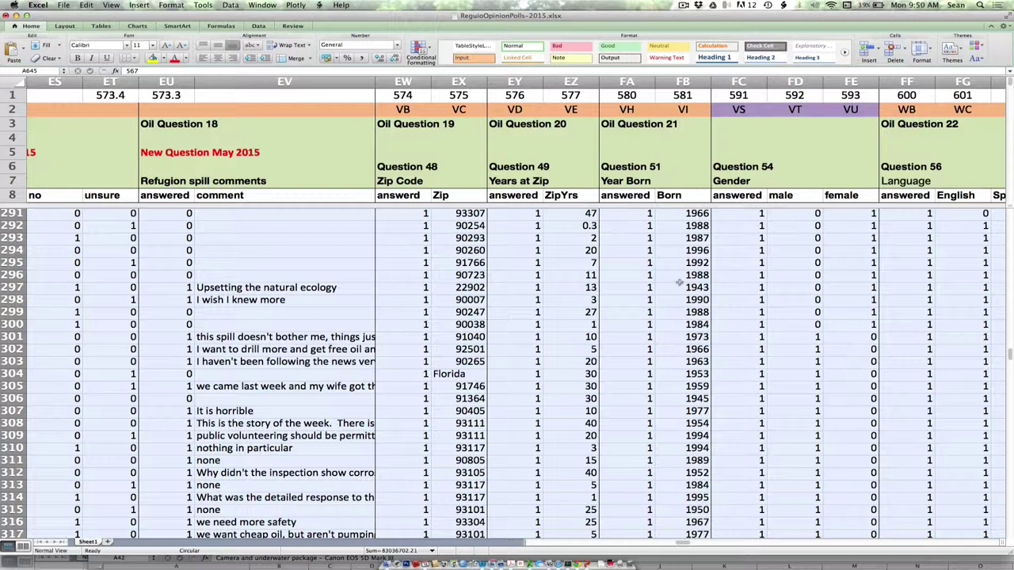
# Step: Select rows 10–300 and clear their contents with Edit > Clear > Contents
pyautogui.click(18, 325)
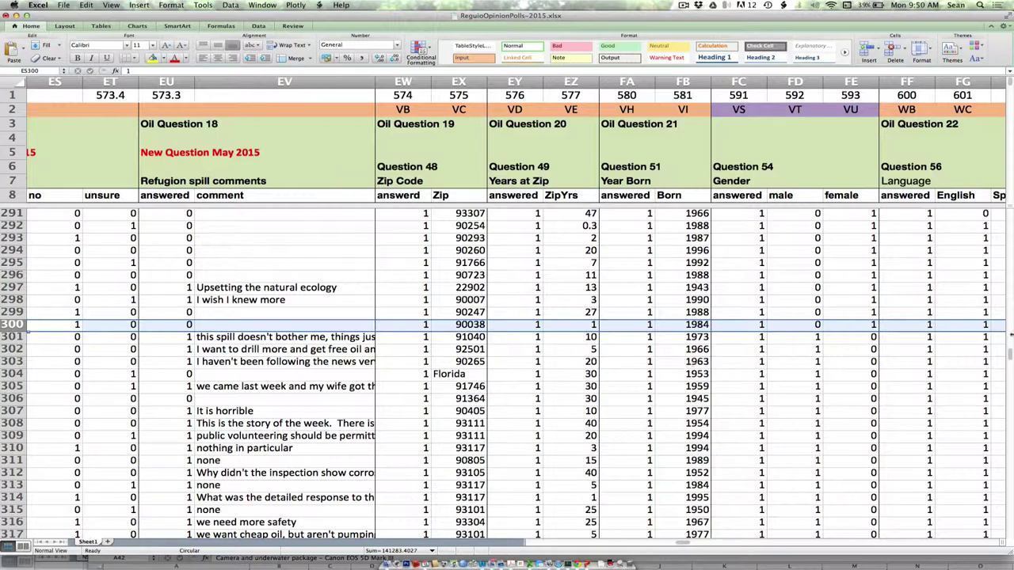
pyautogui.moveTo(1009, 356); pyautogui.dragTo(1010, 208)
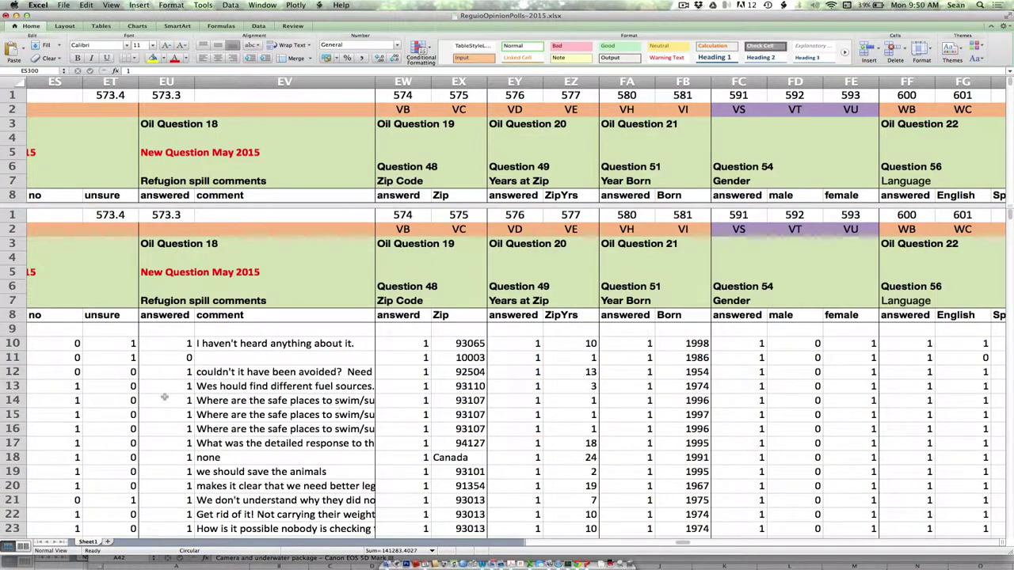
pyautogui.keyDown('shift'); pyautogui.click(12, 343); pyautogui.keyUp('shift')
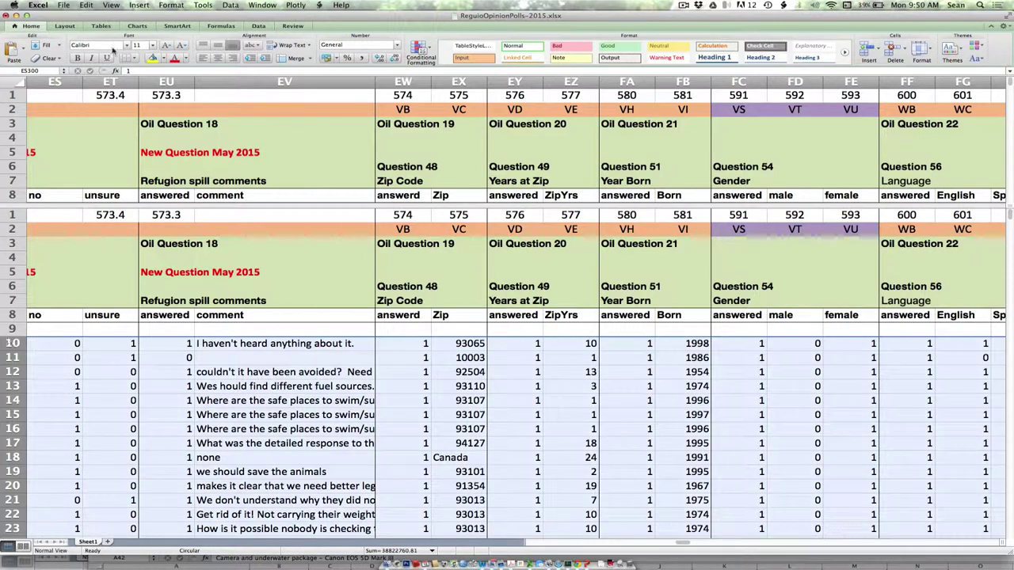
pyautogui.click(85, 4)
pyautogui.moveTo(83, 106)
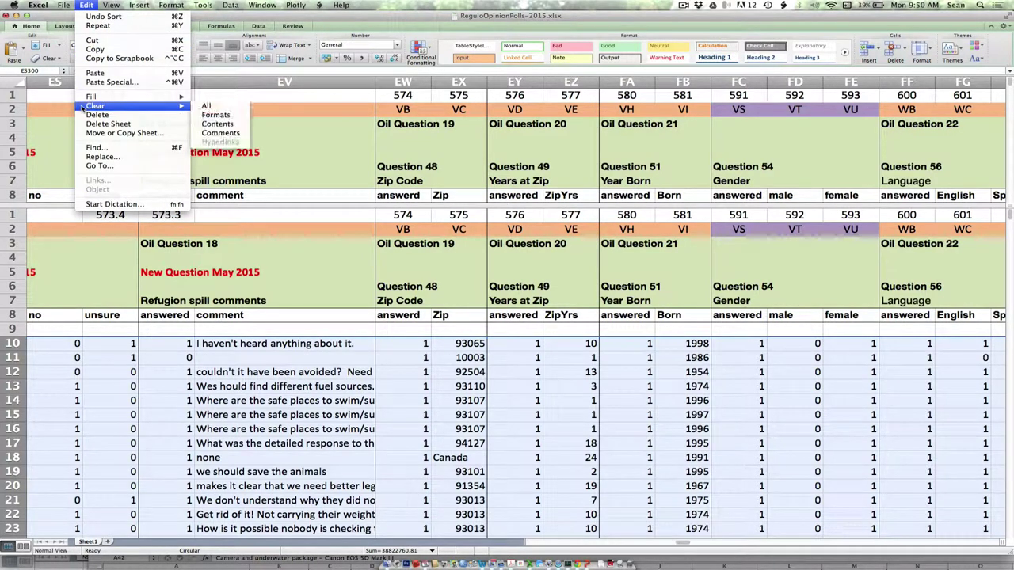
pyautogui.click(218, 123)
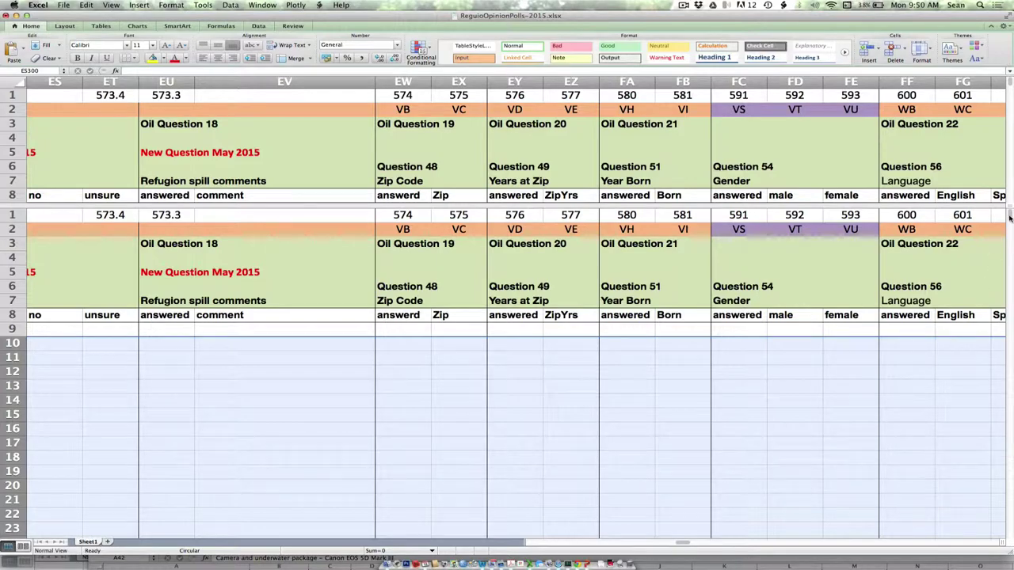
# Step: Scroll to summary rows 654–662, now showing 330 answered and 268 yes (0.81)
pyautogui.moveTo(1011, 219); pyautogui.dragTo(1009, 528)
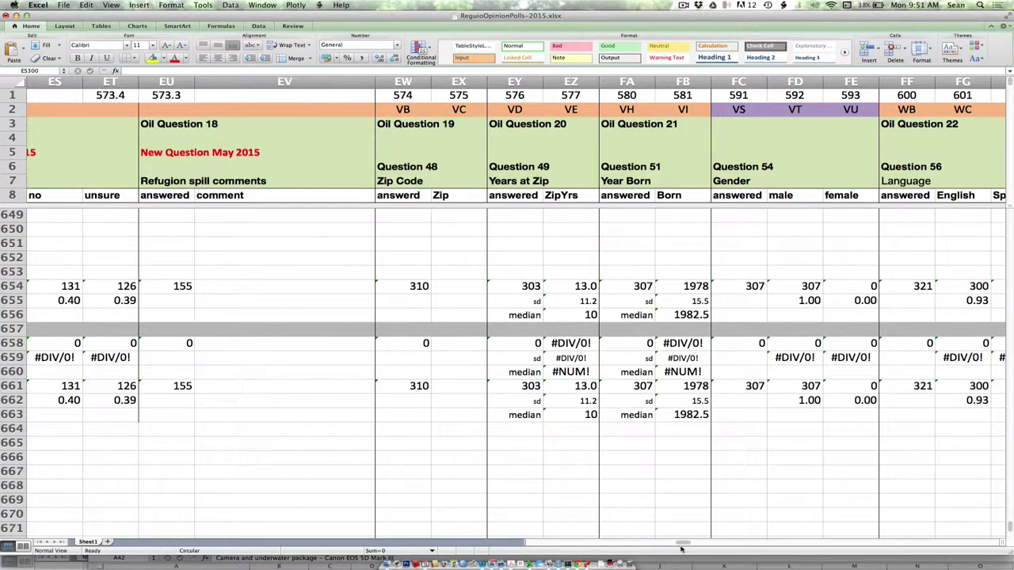
pyautogui.moveTo(681, 547); pyautogui.dragTo(541, 543)
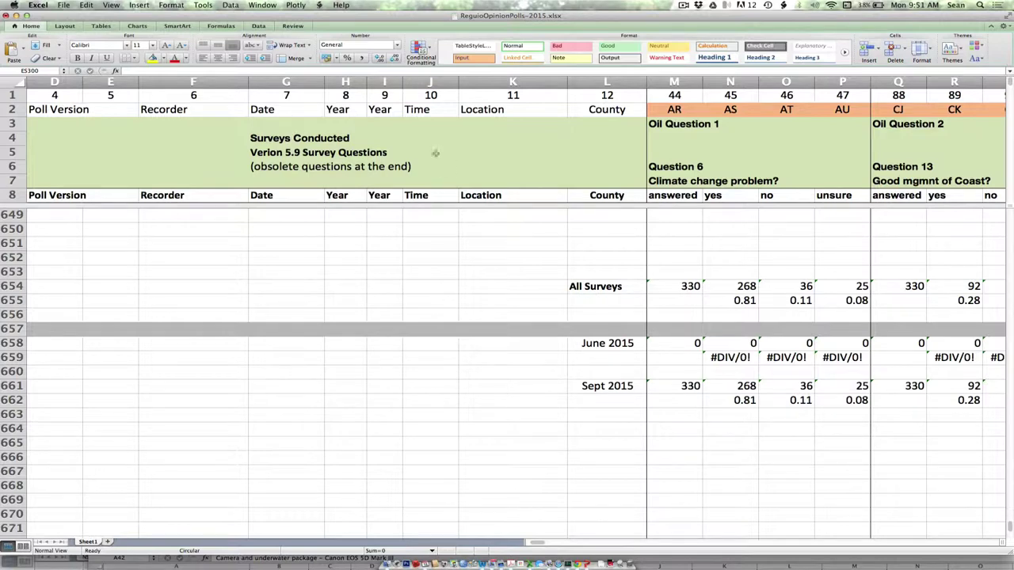
# Step: Undo the Clear so rows 10–300 regain female data, ending with 9/26/15 Playa Del Rey
pyautogui.click(88, 4)
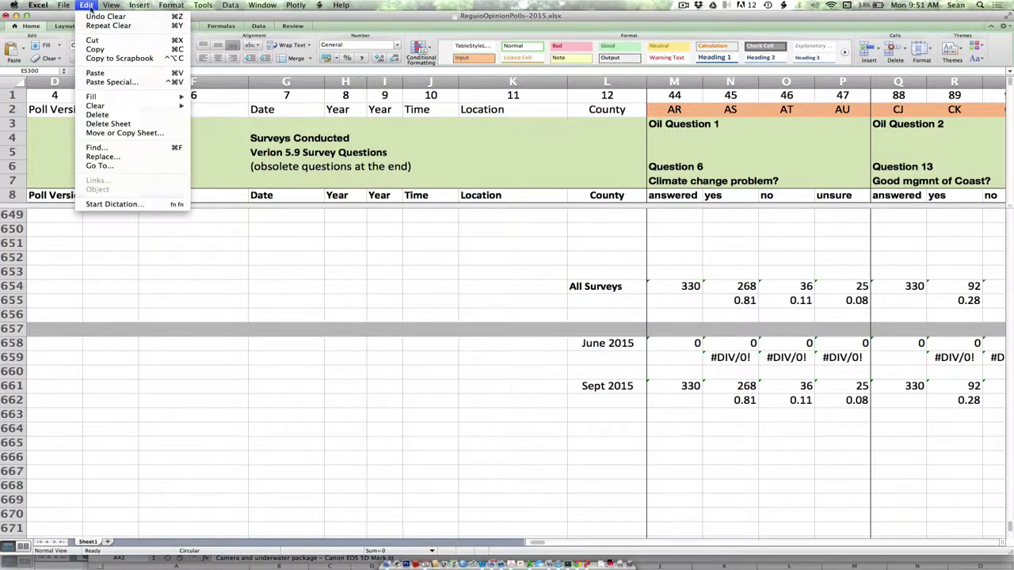
pyautogui.click(95, 16)
pyautogui.click(85, 5)
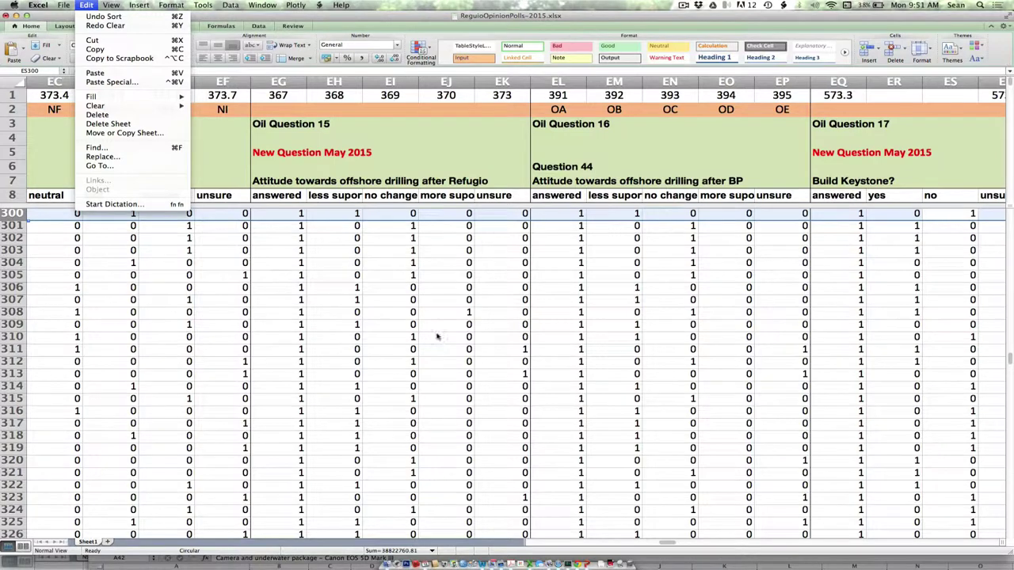
pyautogui.click(666, 534)
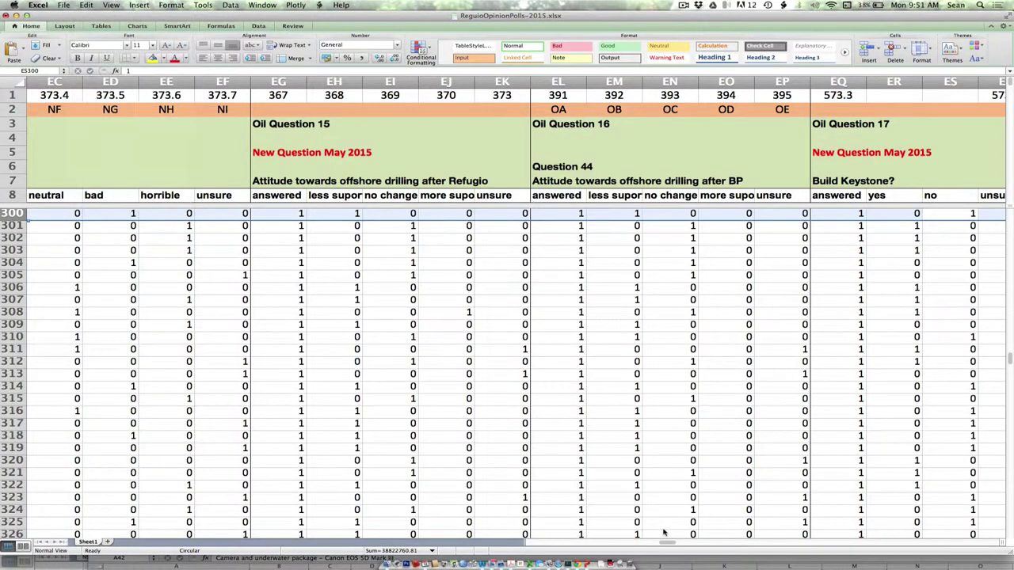
pyautogui.hscroll(-15, 666, 543)
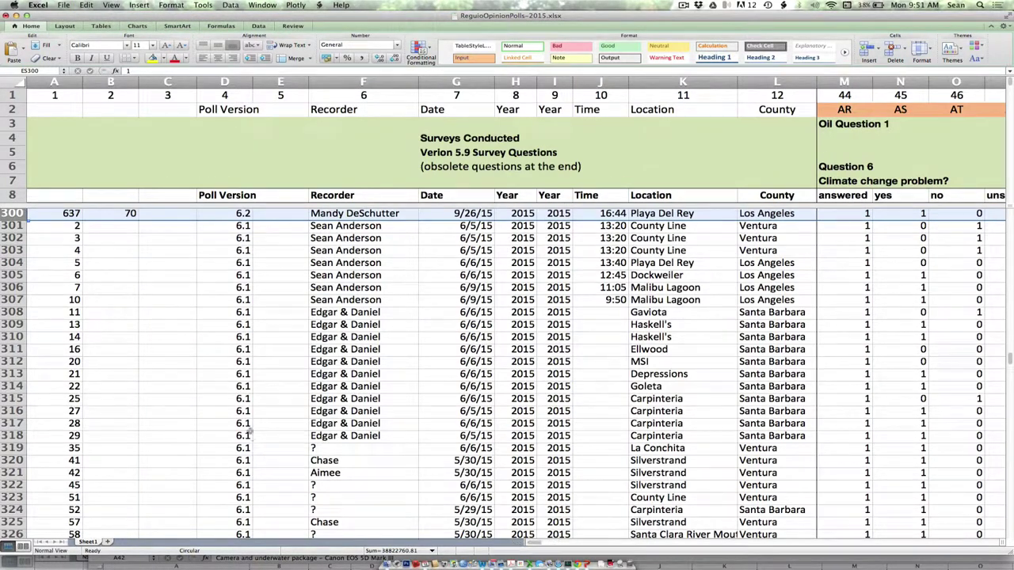
pyautogui.scroll(-2, 554, 317)
pyautogui.scroll(6, 554, 317)
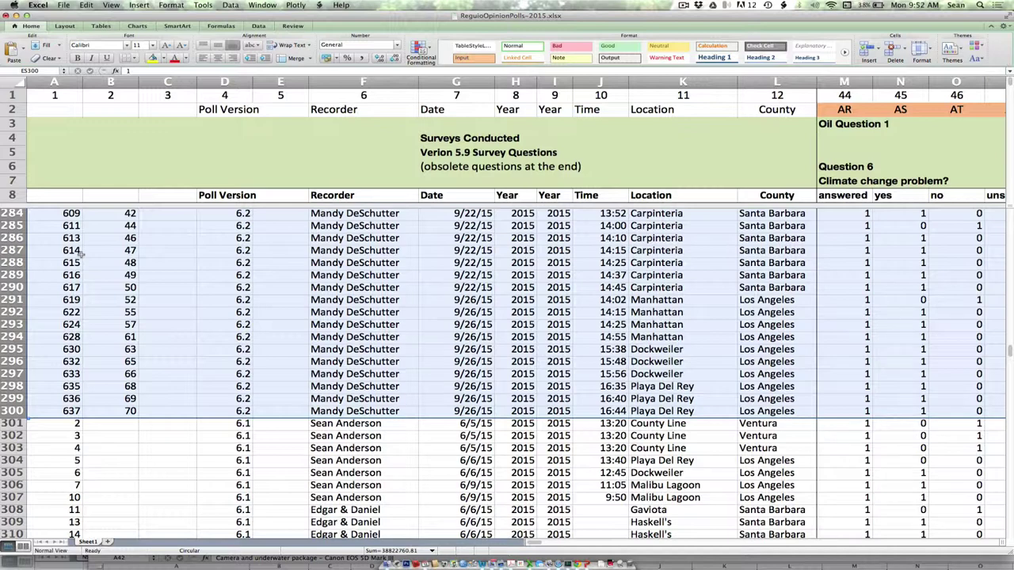
# Step: Undo the Sort, returning responses to original order with survey 637 in row 645
pyautogui.click(87, 4)
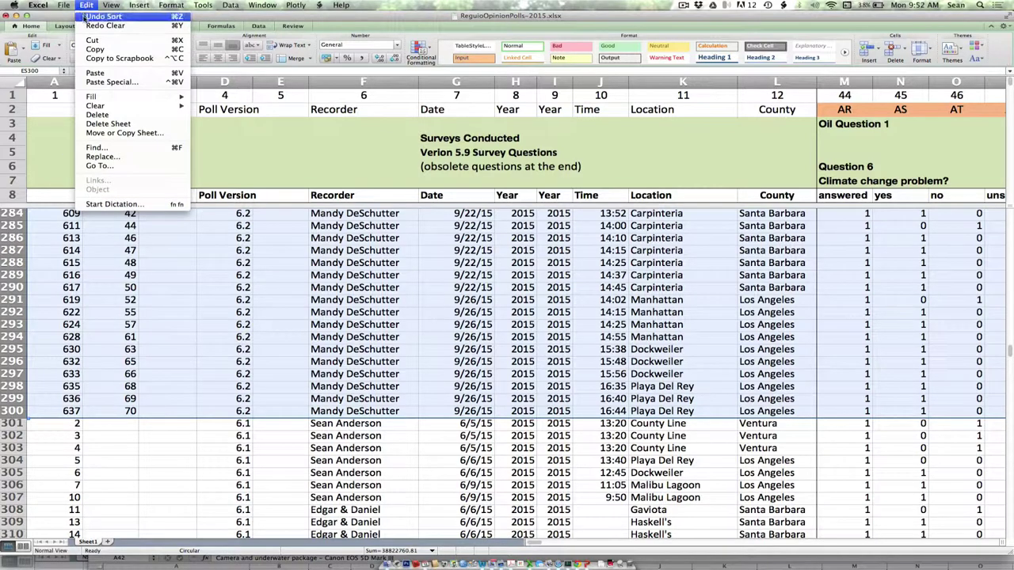
pyautogui.click(85, 16)
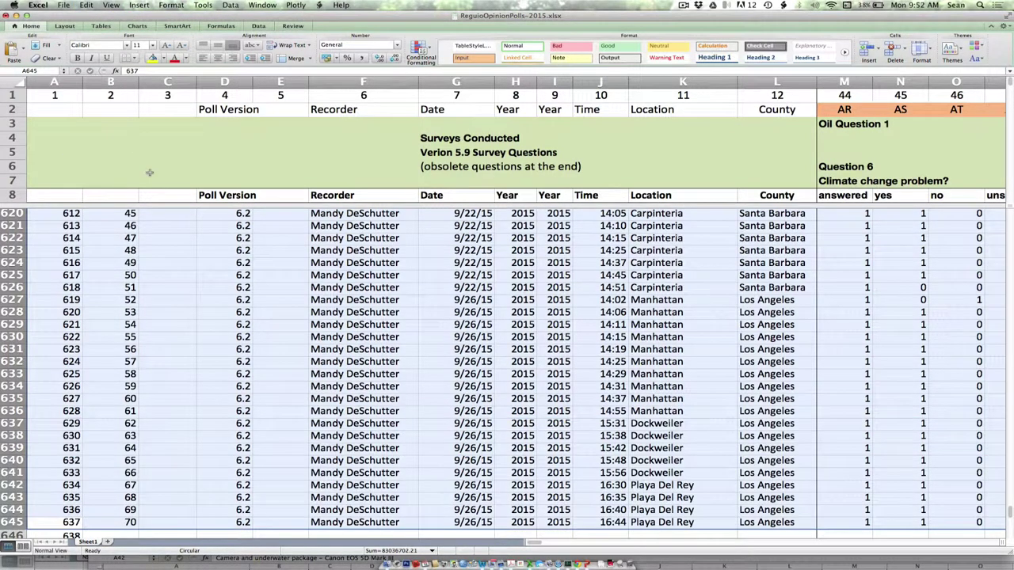